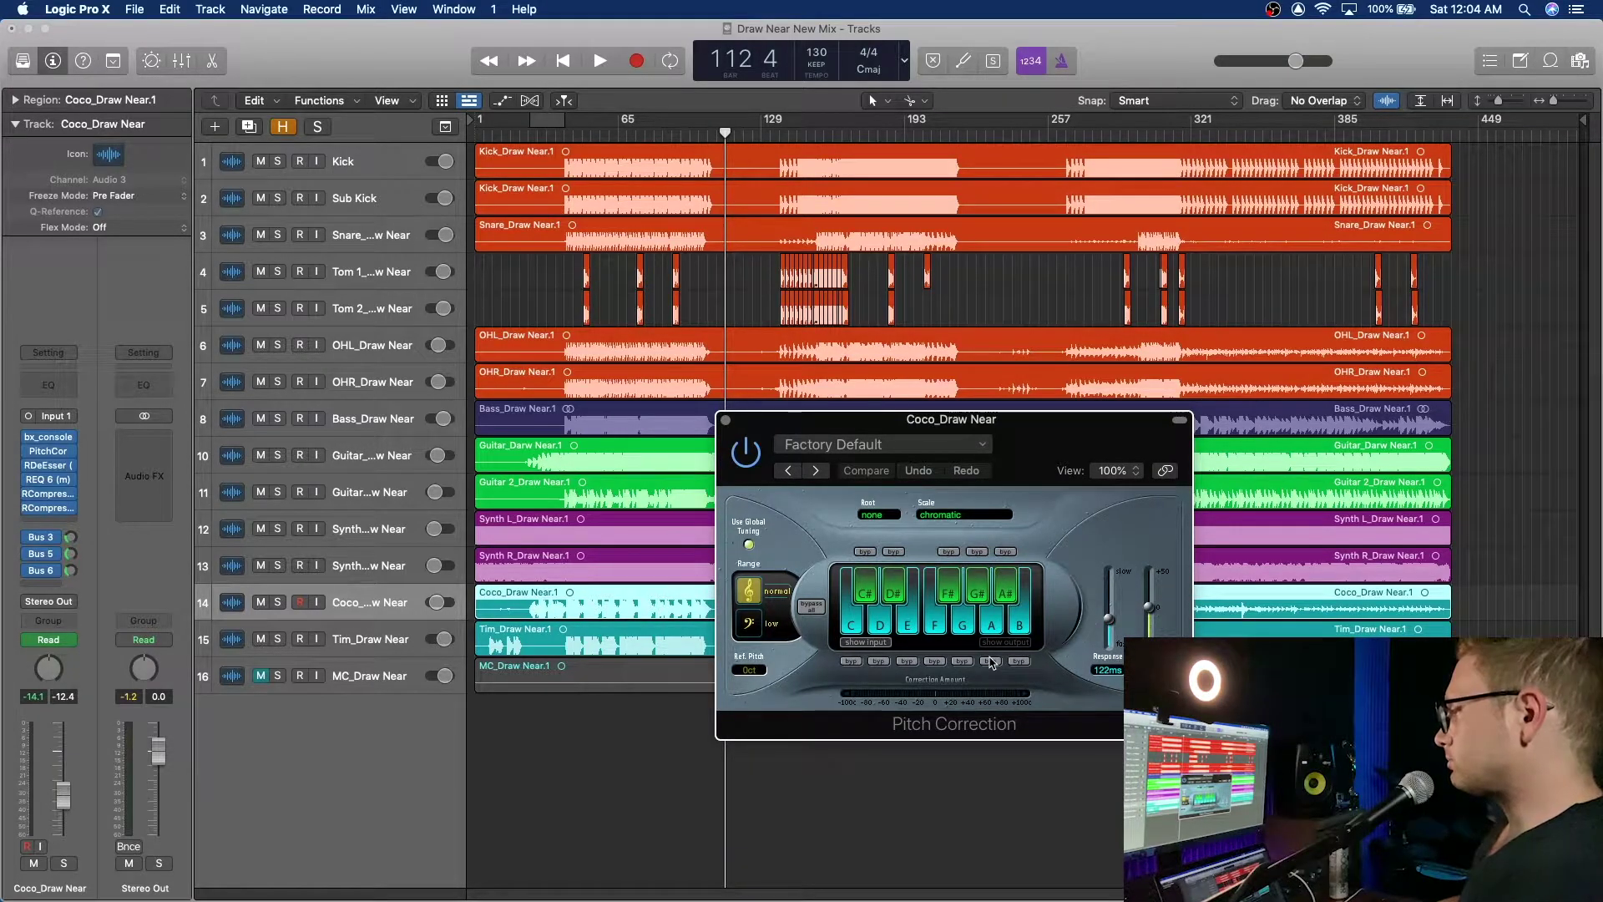
Step: Place the playhead at bar 57 and move track 14's Pitch Correction insert up to sit between bx_console and the RDeEsser
{"action": "left_click", "coordinate": [600, 136]}
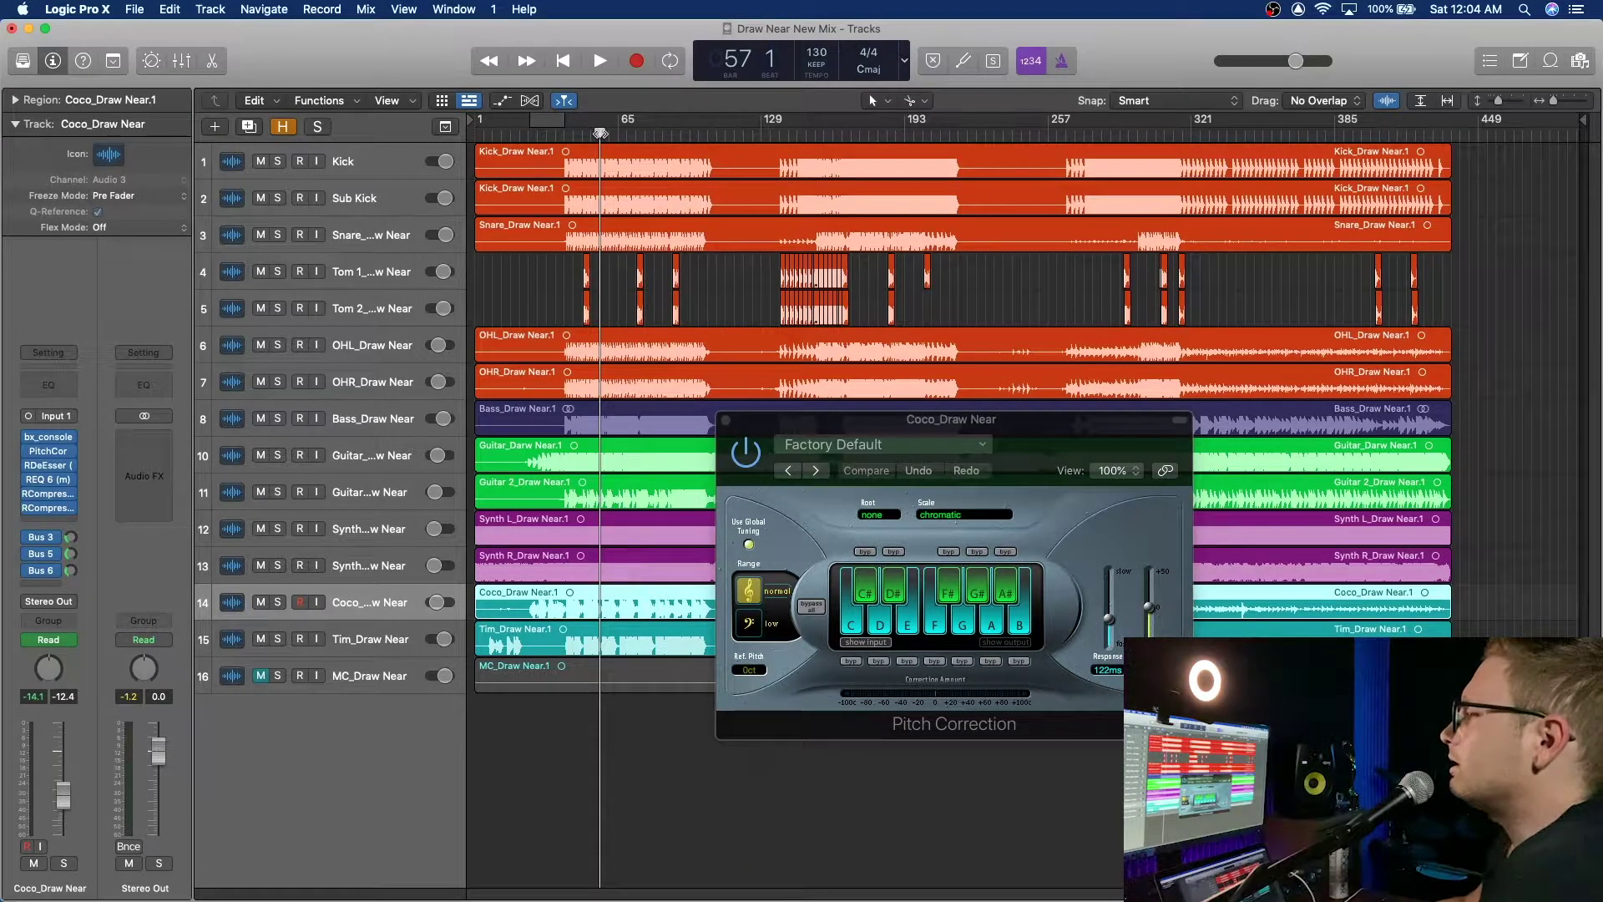
{"action": "mouse_move", "coordinate": [50, 513]}
{"action": "left_click_drag", "start_coordinate": [49, 513], "coordinate": [57, 454]}
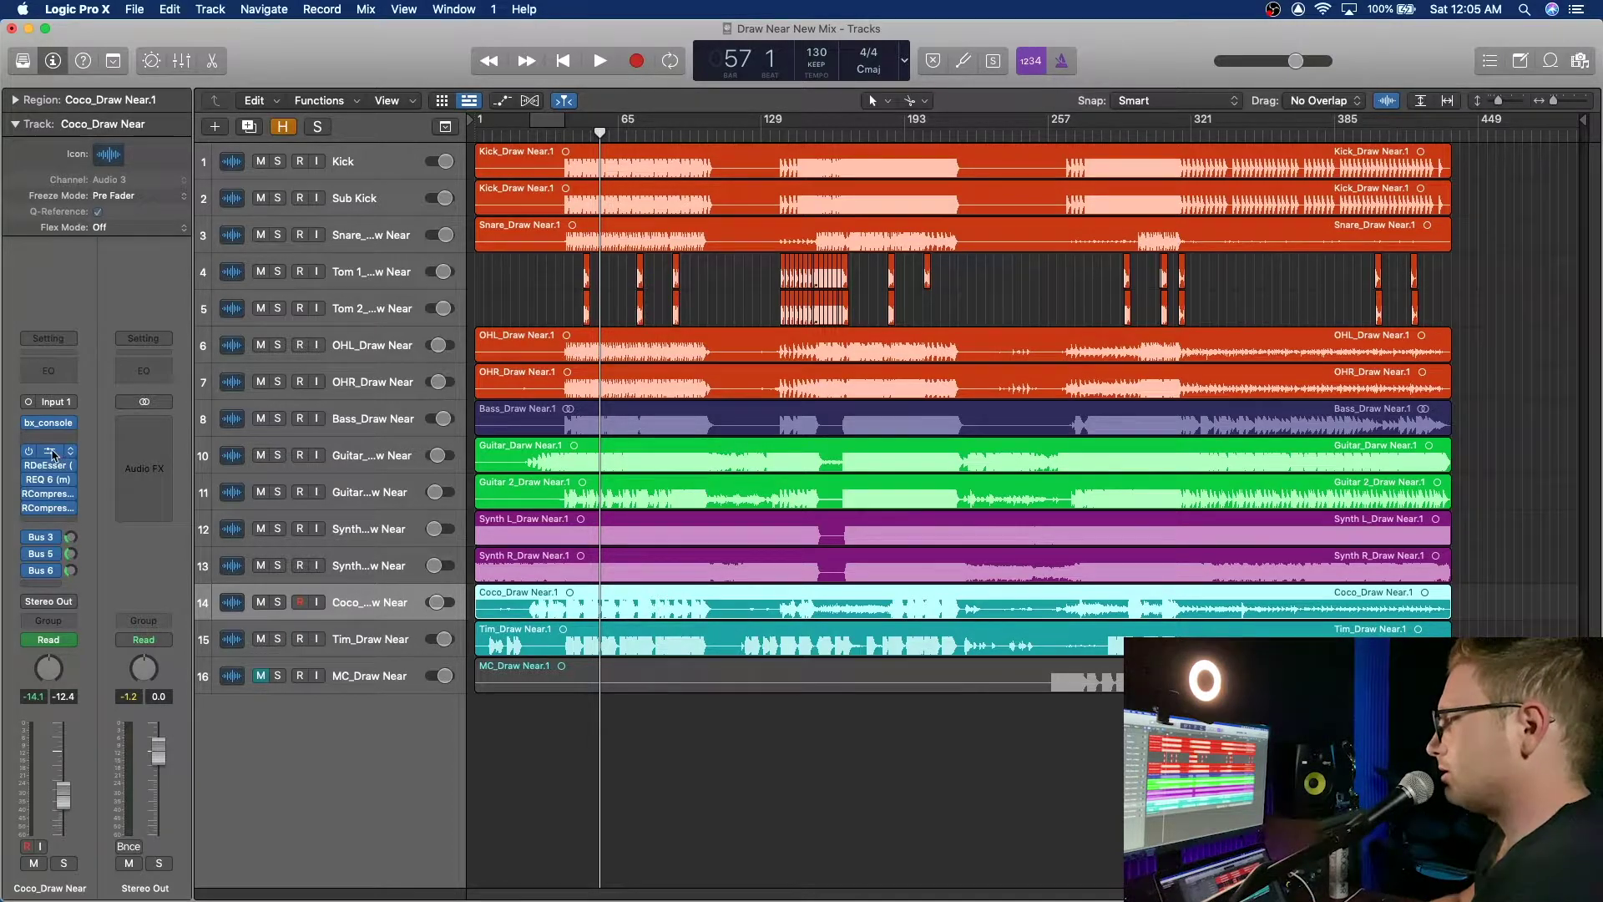
Step: Open track 14's Pitch Correction, show the output pitch on its keyboard, and set Response to 0.00 ms
{"action": "left_click", "coordinate": [52, 455]}
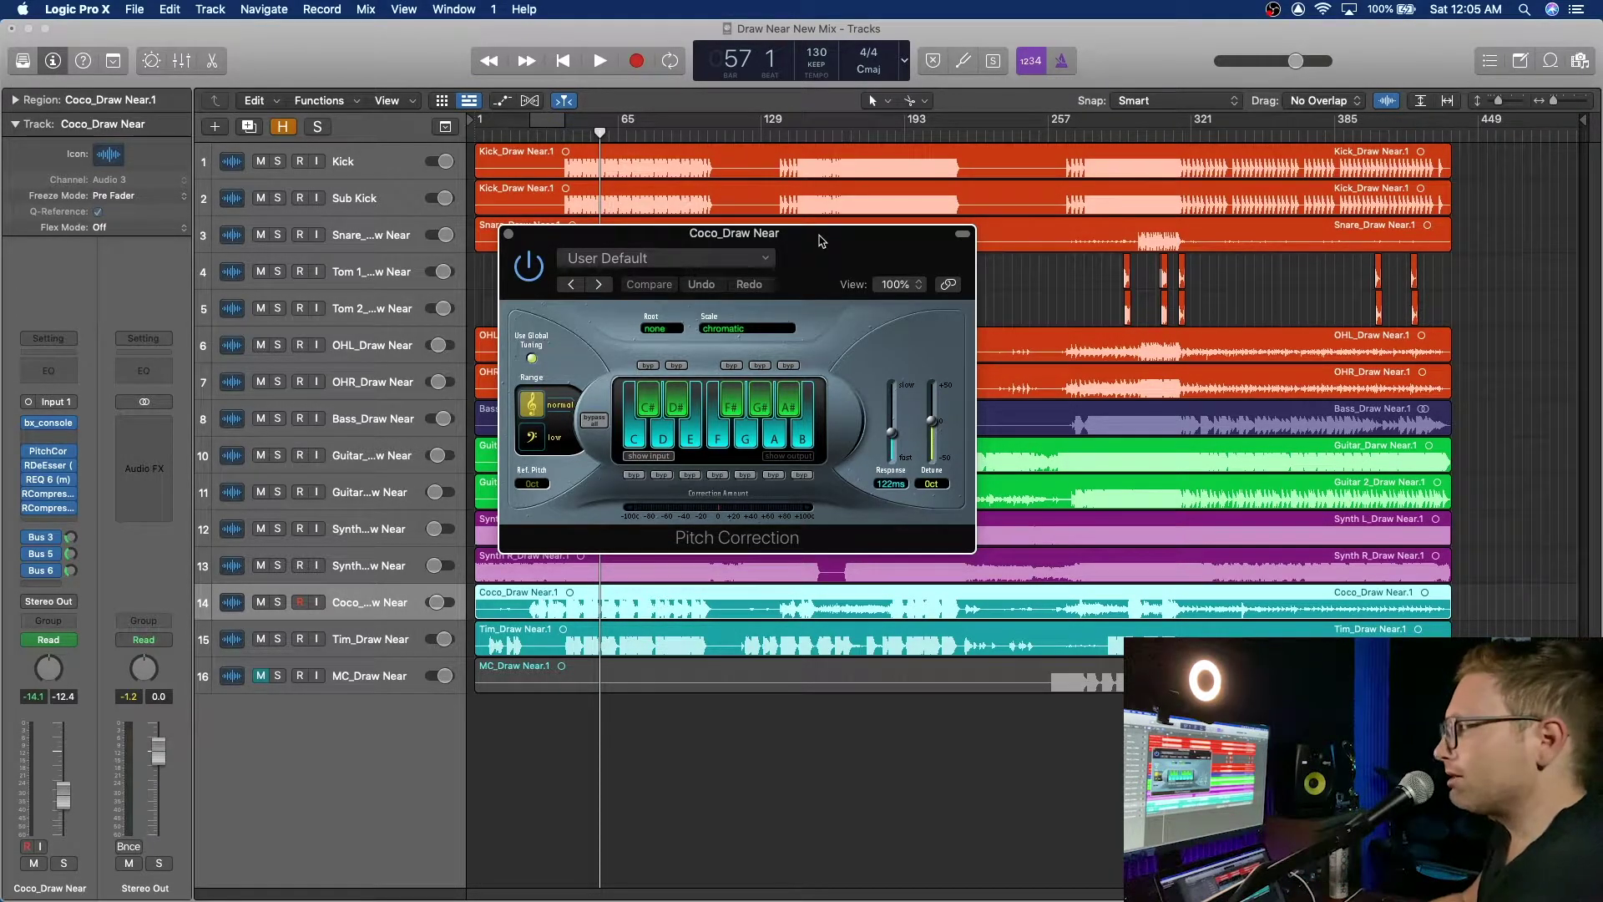
{"action": "left_click", "coordinate": [789, 456]}
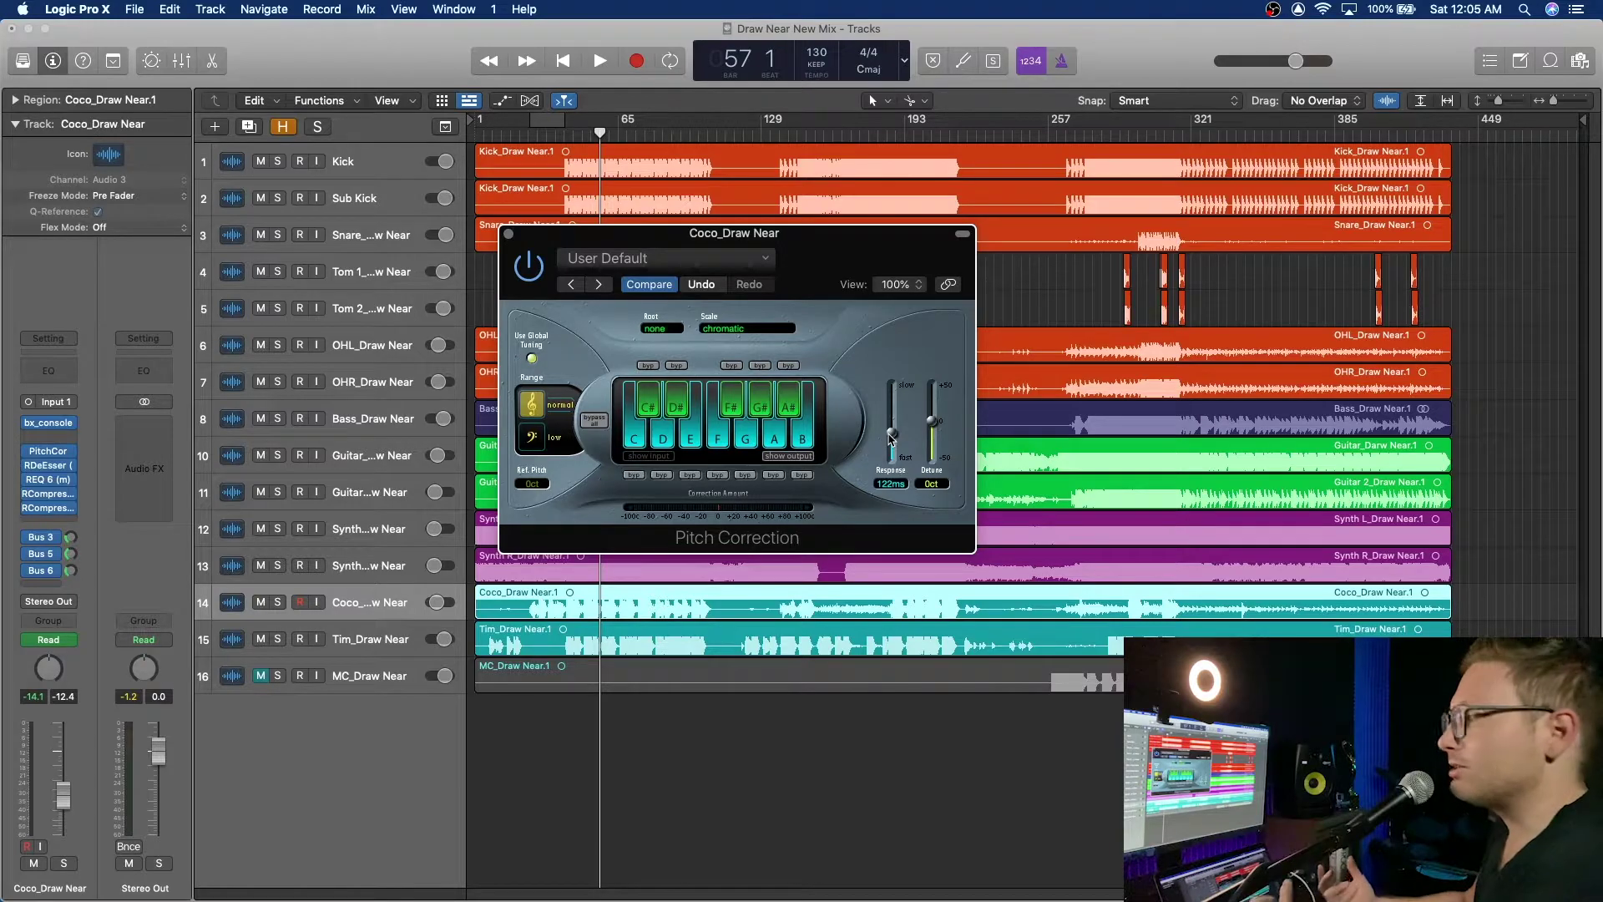
{"action": "left_click_drag", "start_coordinate": [896, 443], "coordinate": [903, 499]}
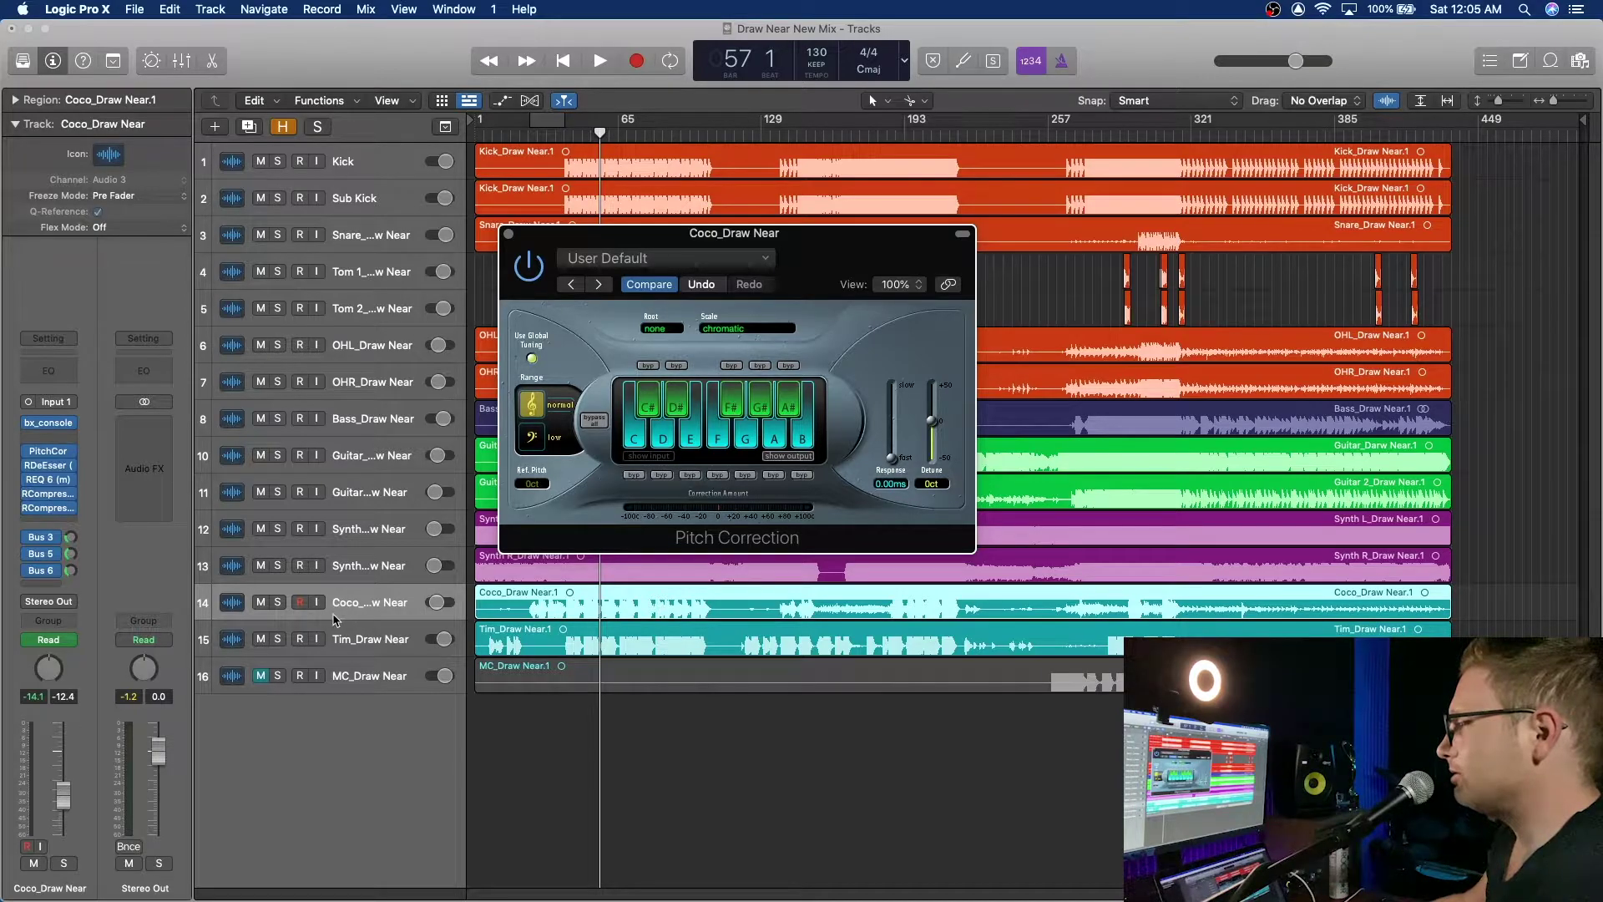
Step: Solo track 14, audition its pitch correction from bar 57, and close the plug-in
{"action": "left_click", "coordinate": [278, 602]}
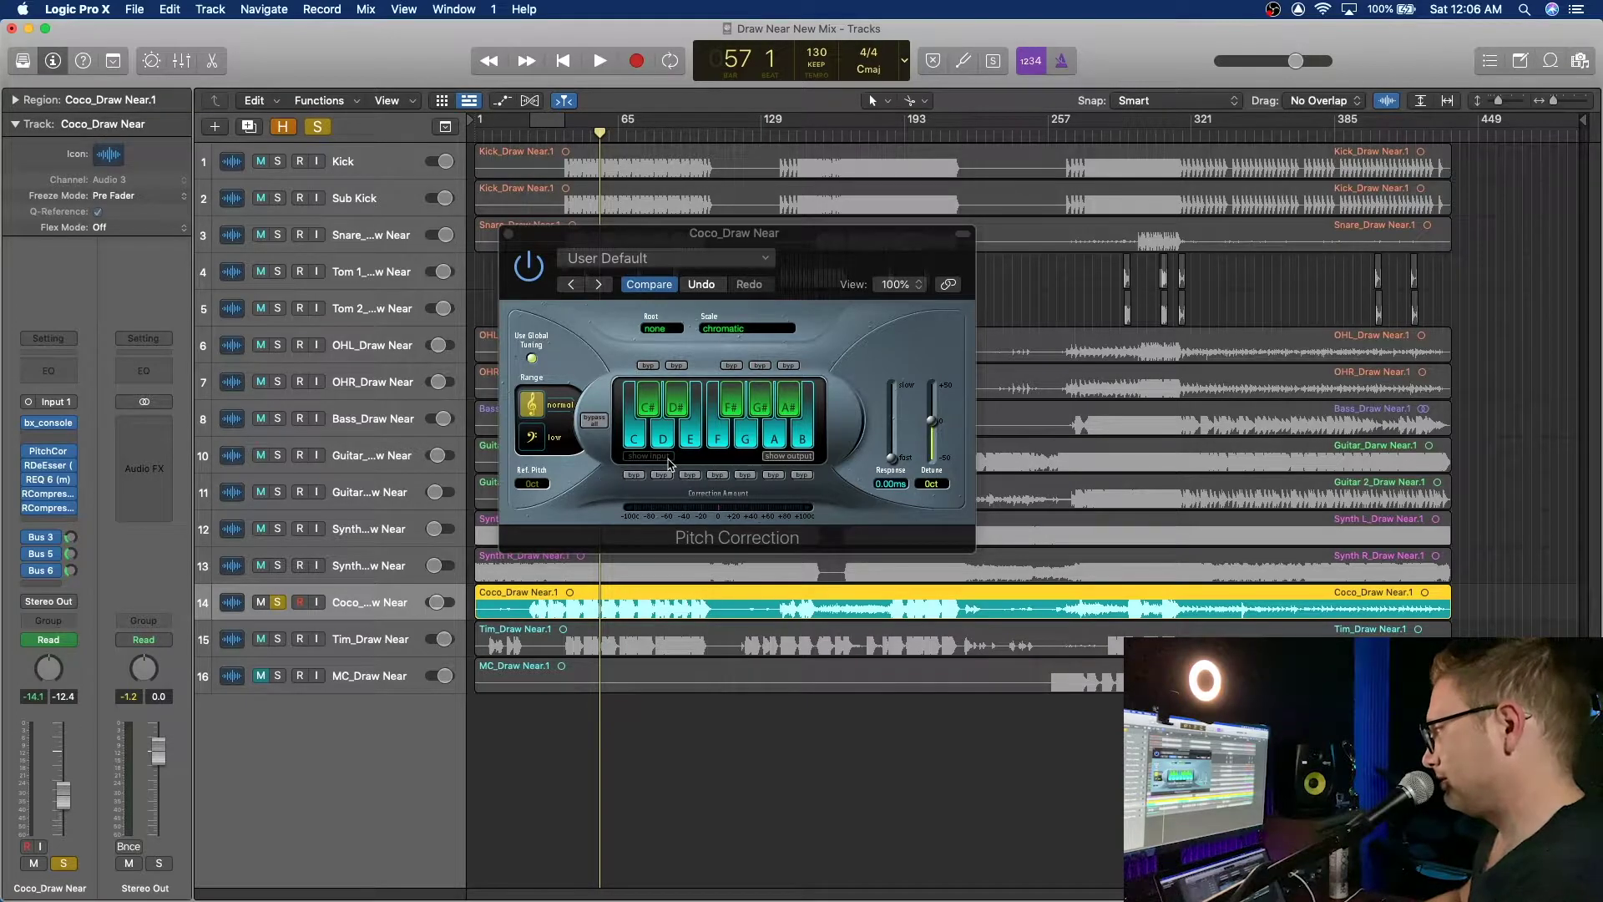
{"action": "key", "text": "space"}
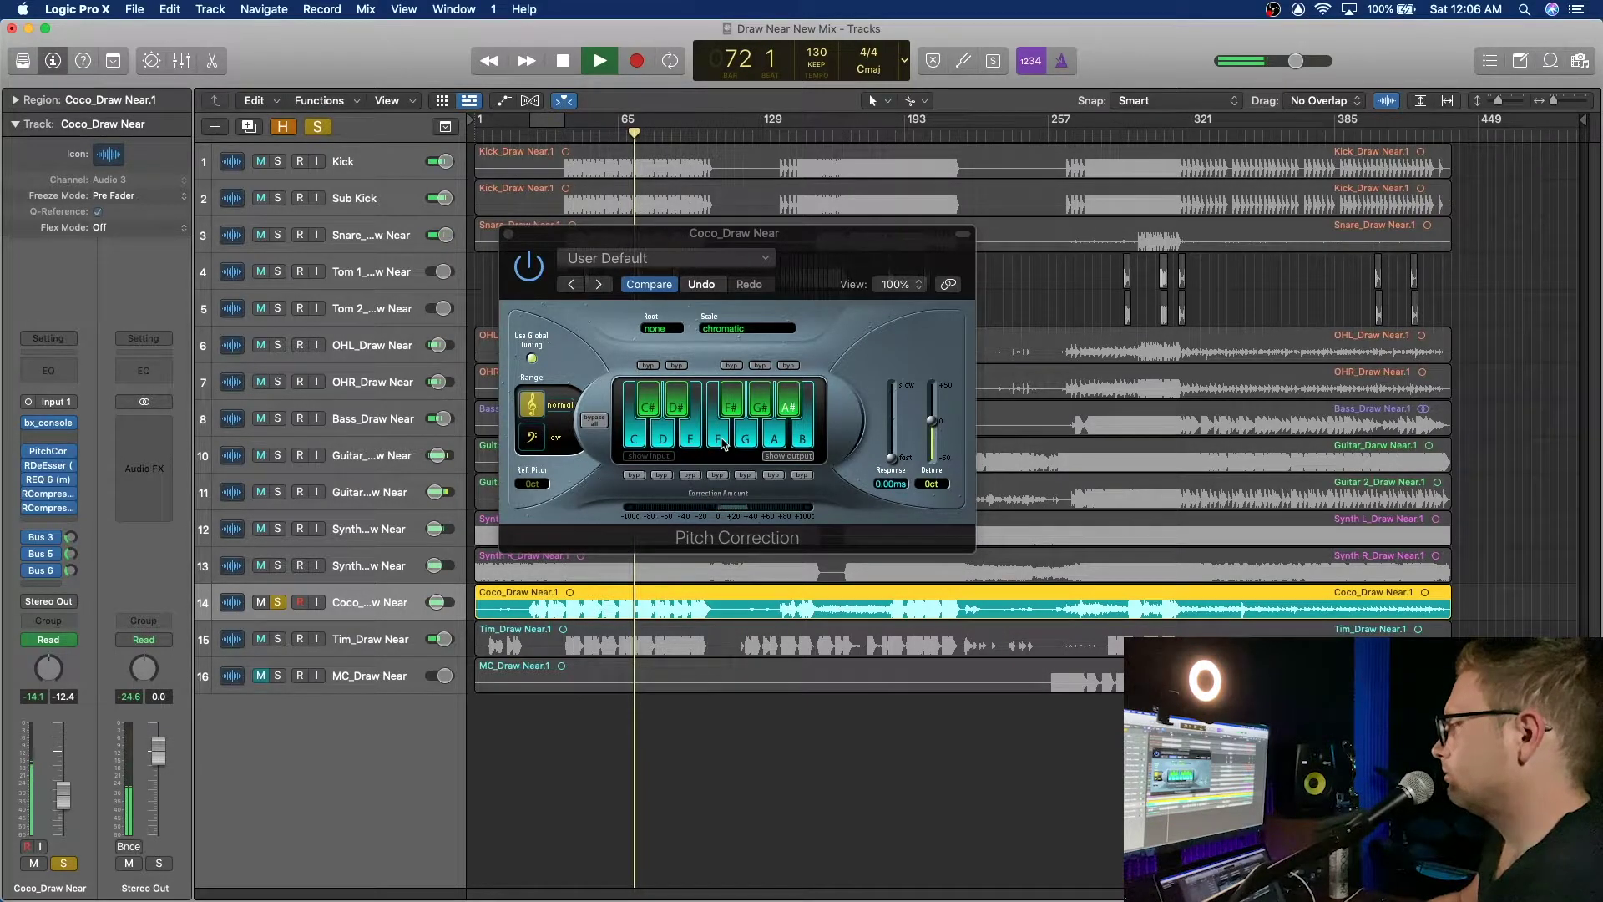
{"action": "key", "text": "space"}
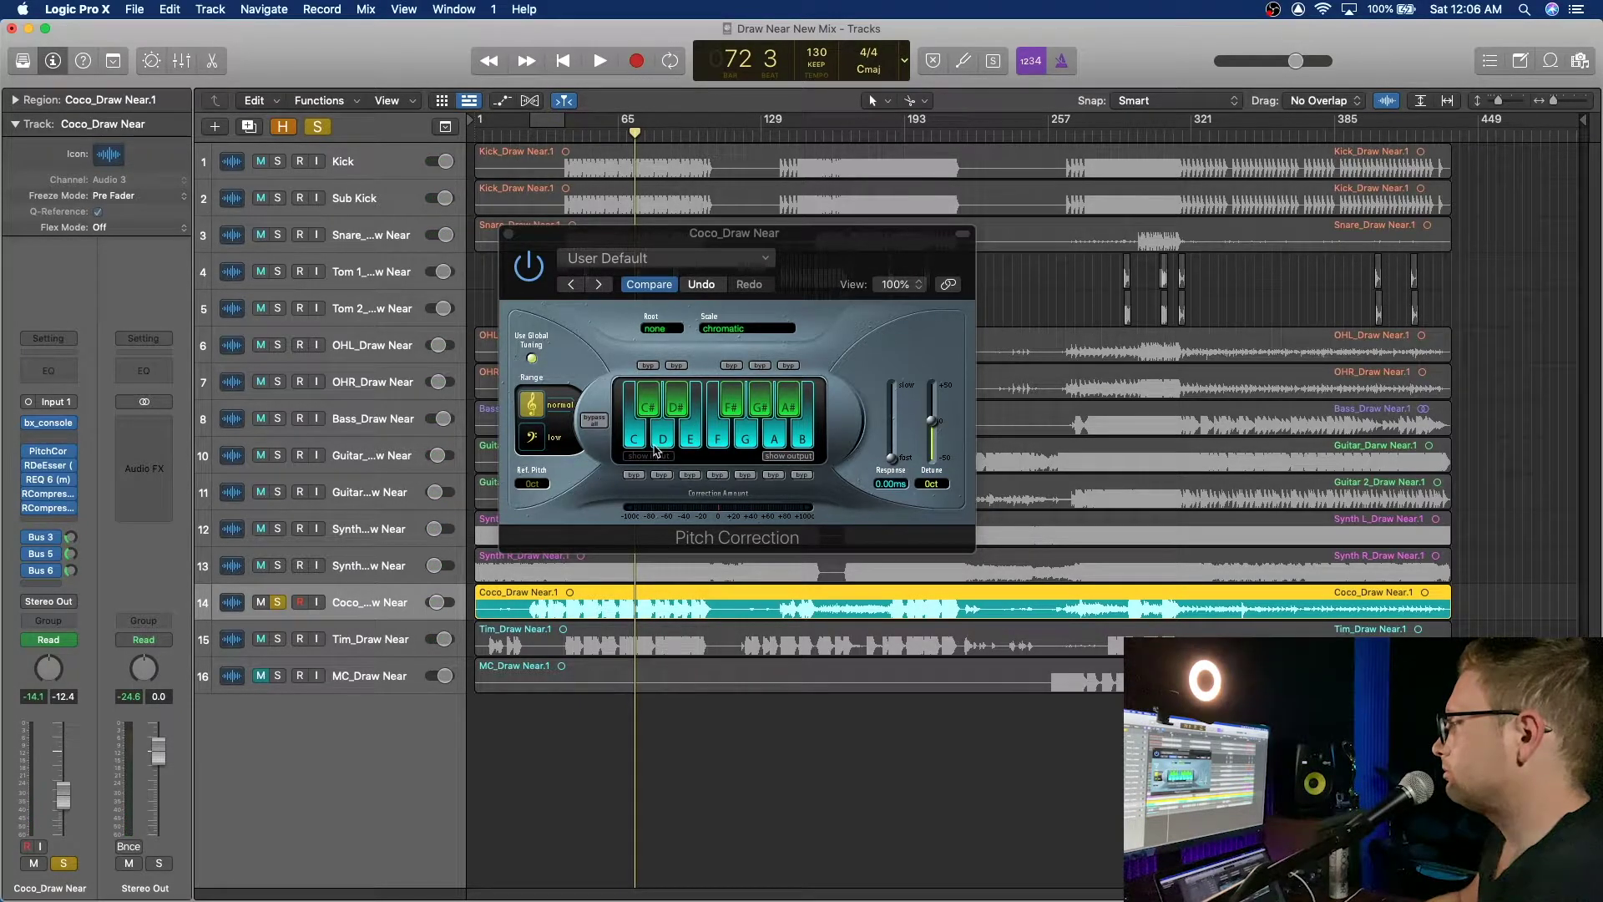
{"action": "left_click", "coordinate": [691, 441]}
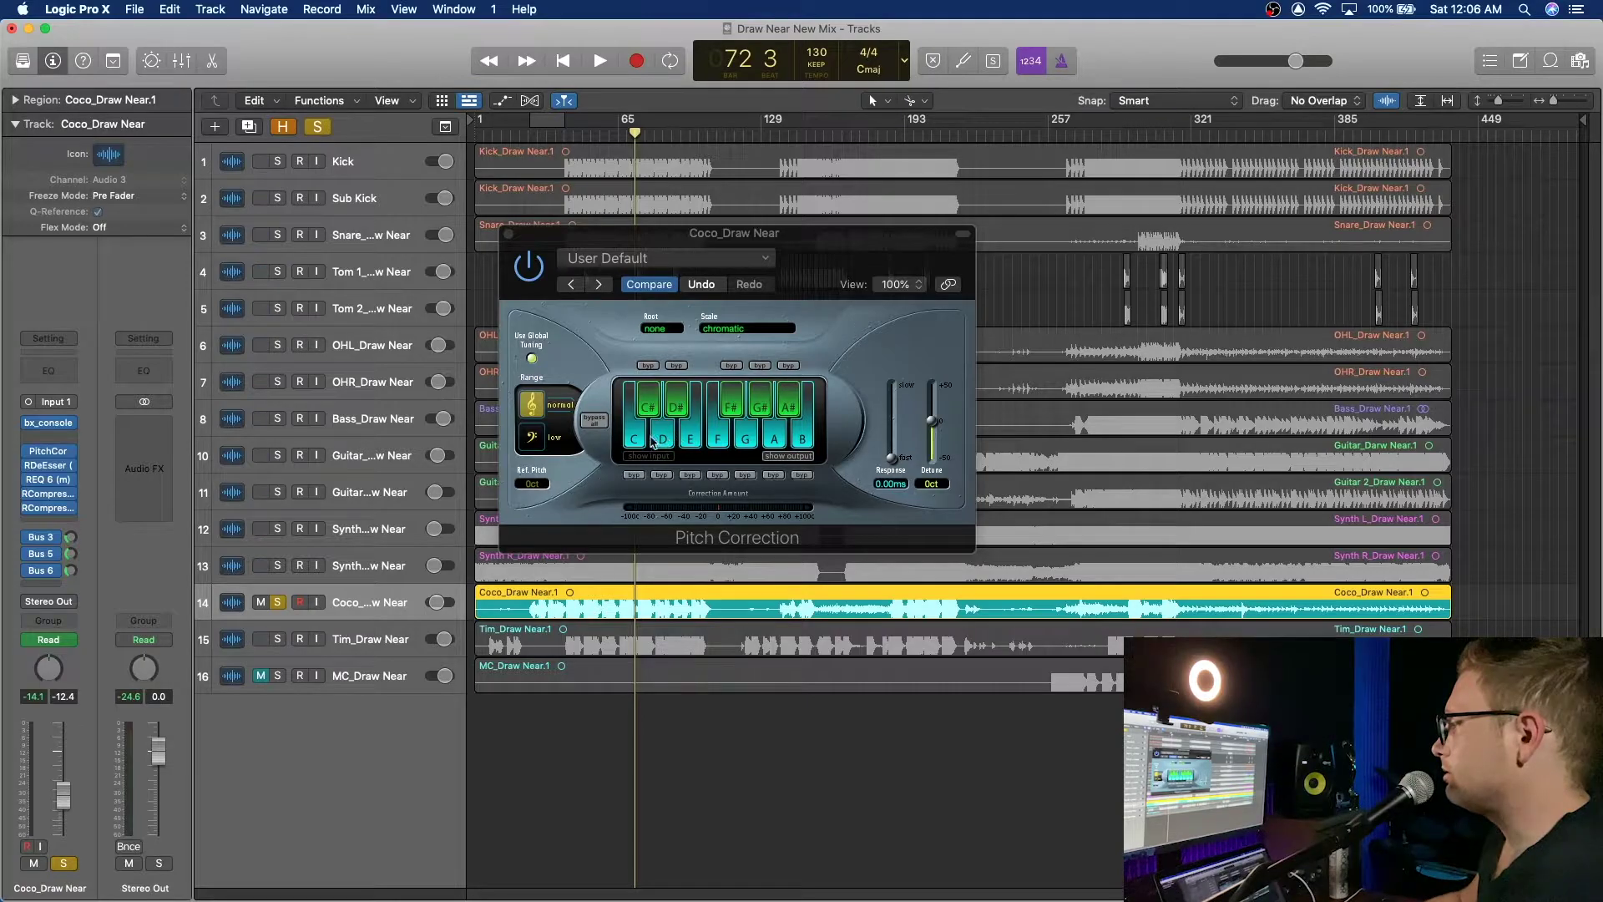
{"action": "left_click", "coordinate": [509, 235]}
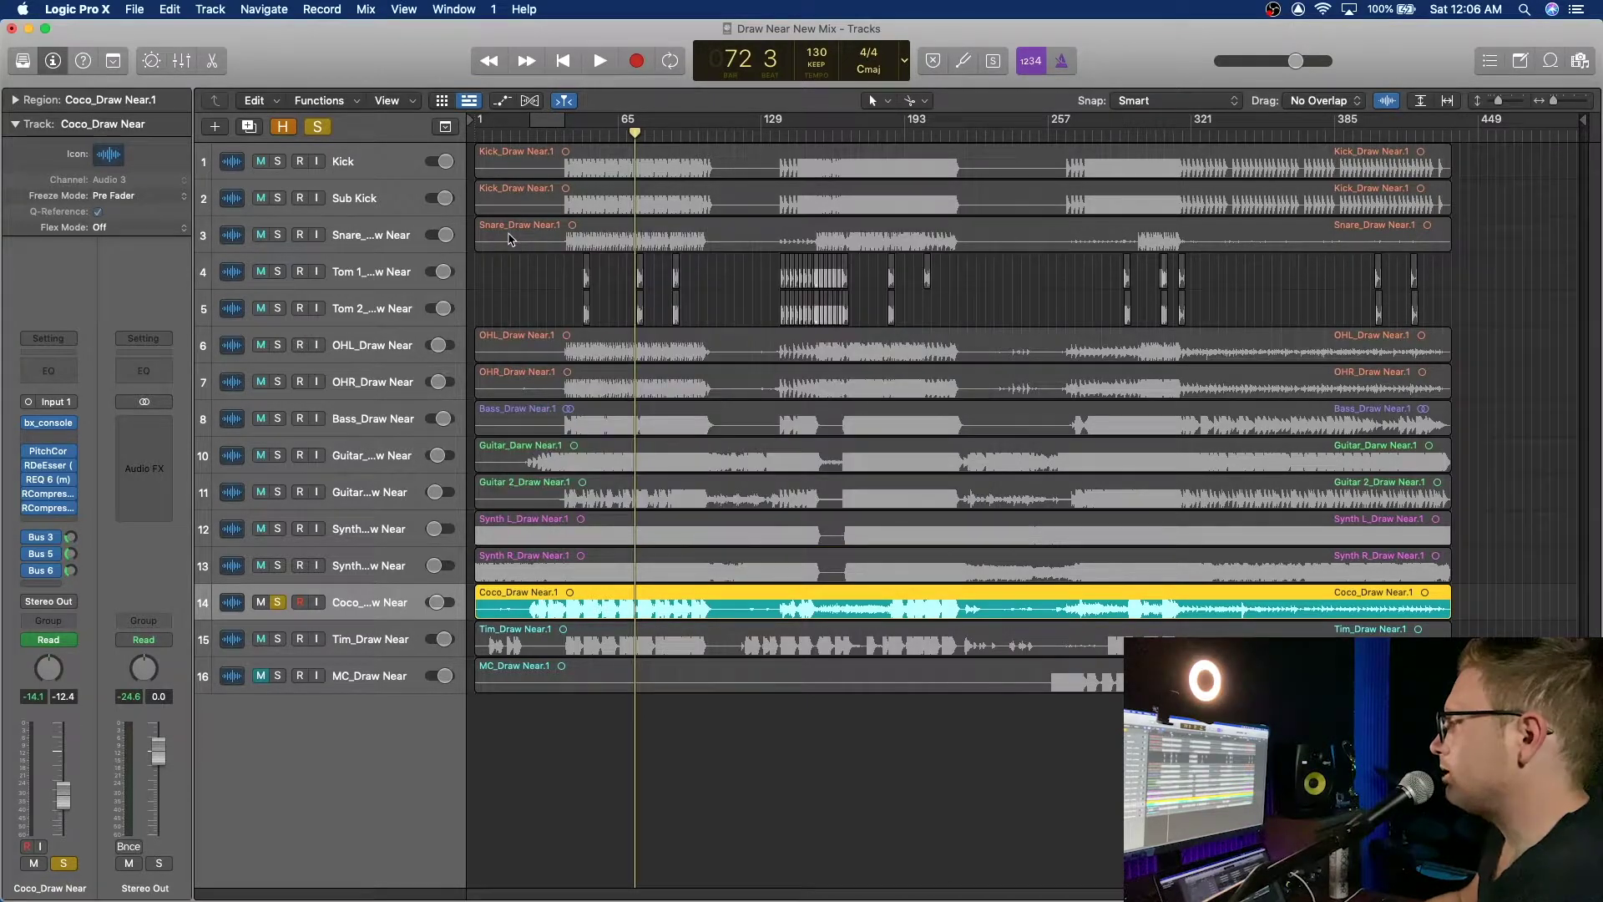
Step: Solo track 15 instead of track 14 and set its Pitch Correction Response to 0.00 ms
{"action": "left_click", "coordinate": [277, 639]}
{"action": "left_click", "coordinate": [277, 602]}
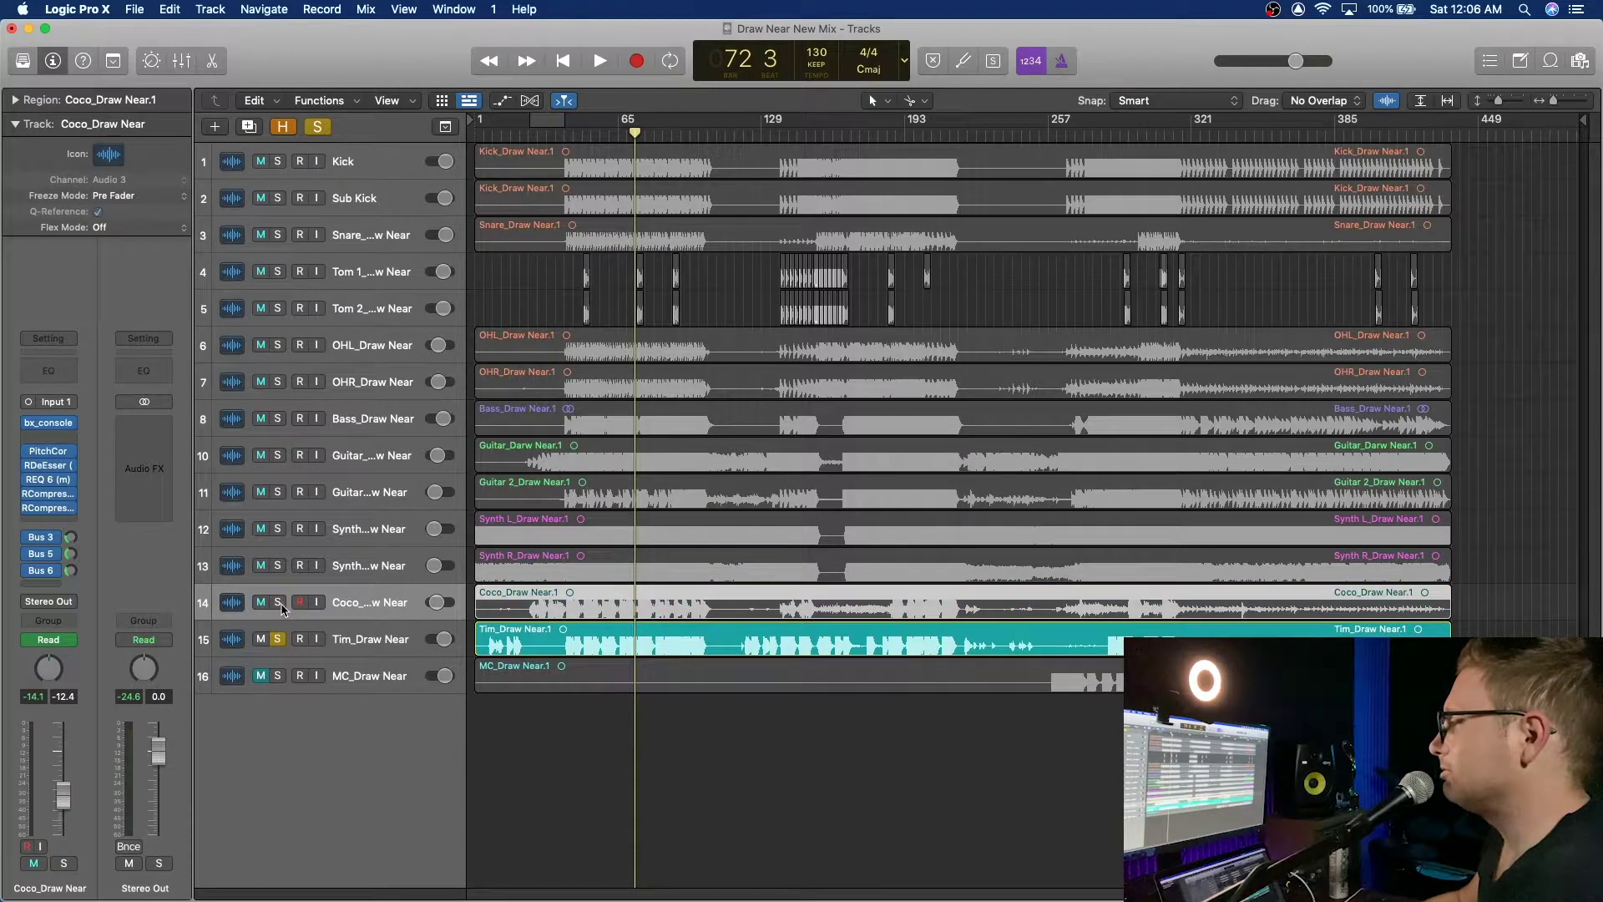
{"action": "left_click", "coordinate": [350, 645]}
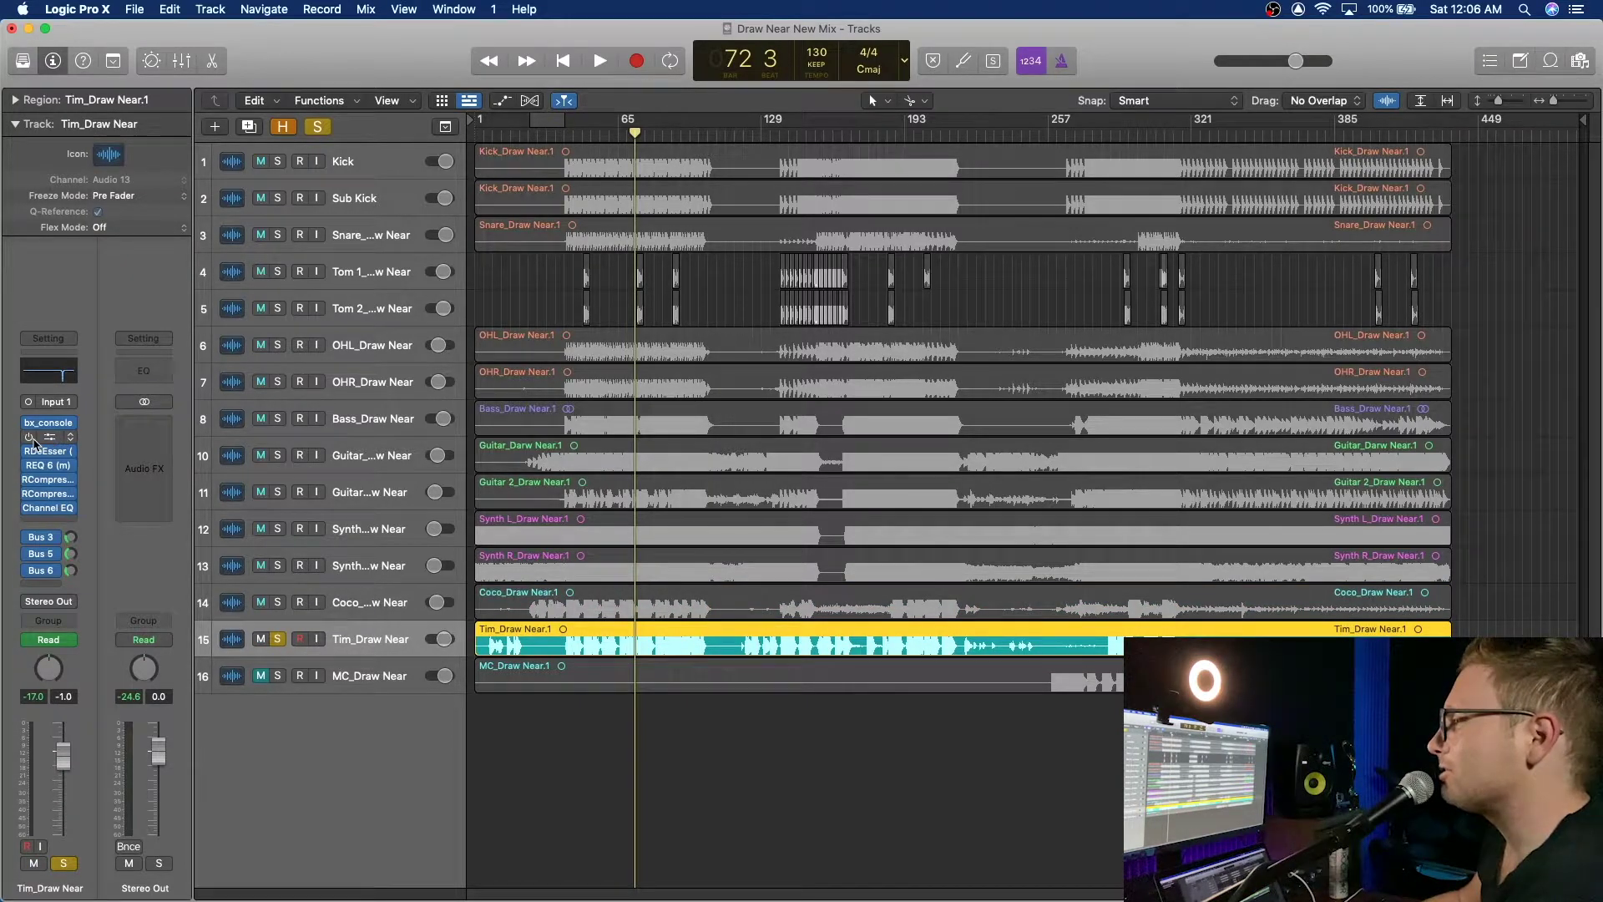
{"action": "left_click", "coordinate": [52, 437]}
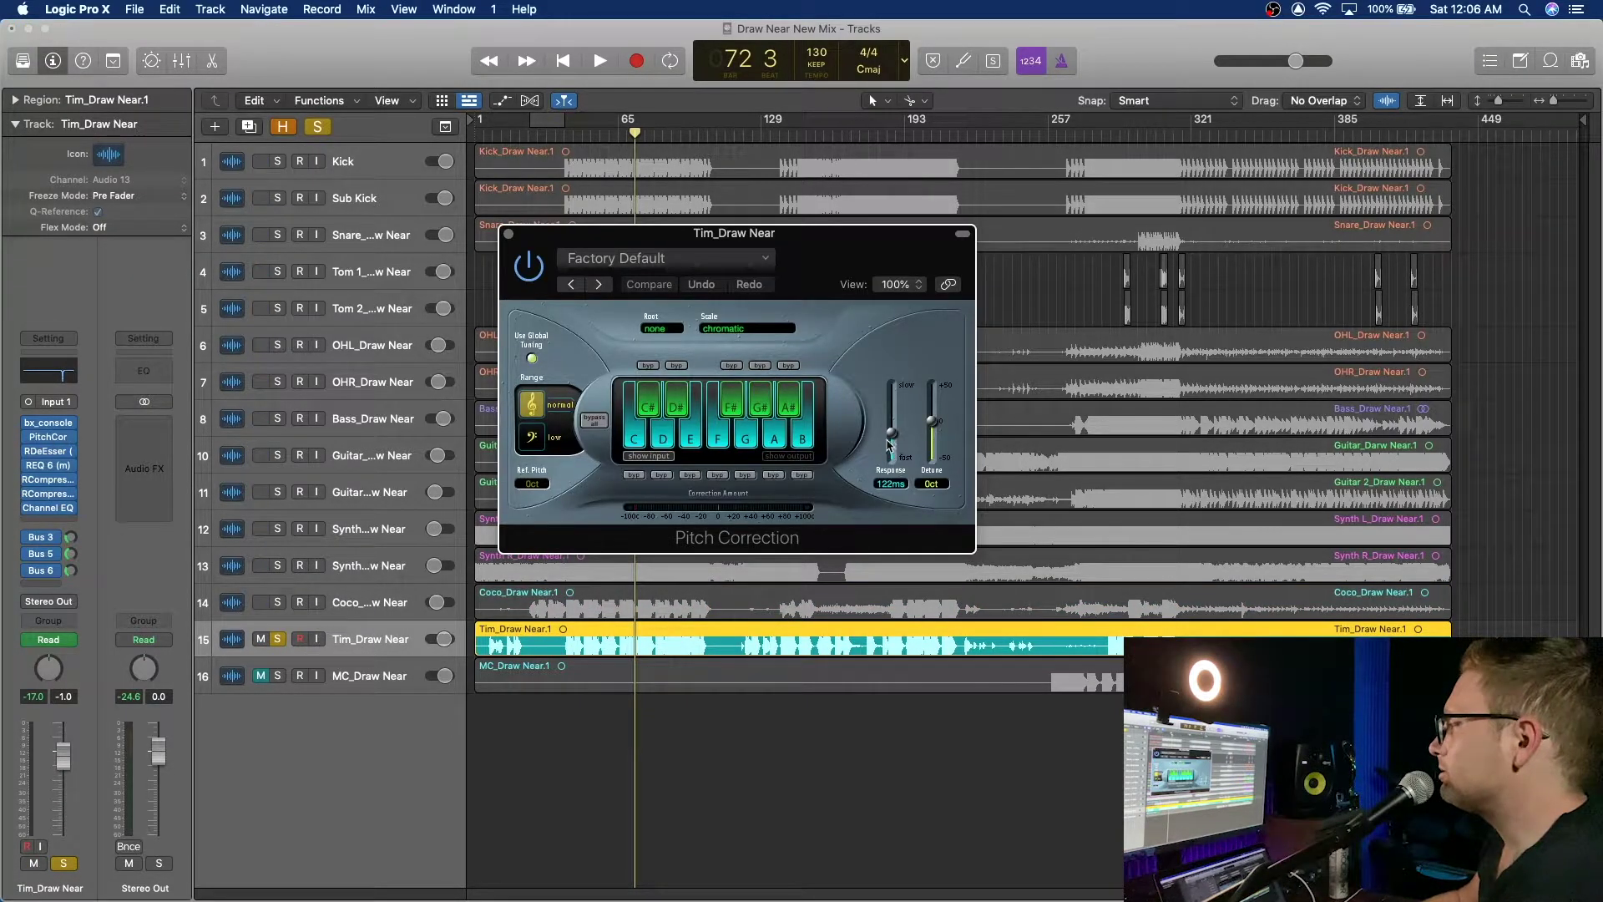
{"action": "left_click_drag", "start_coordinate": [891, 445], "coordinate": [892, 467]}
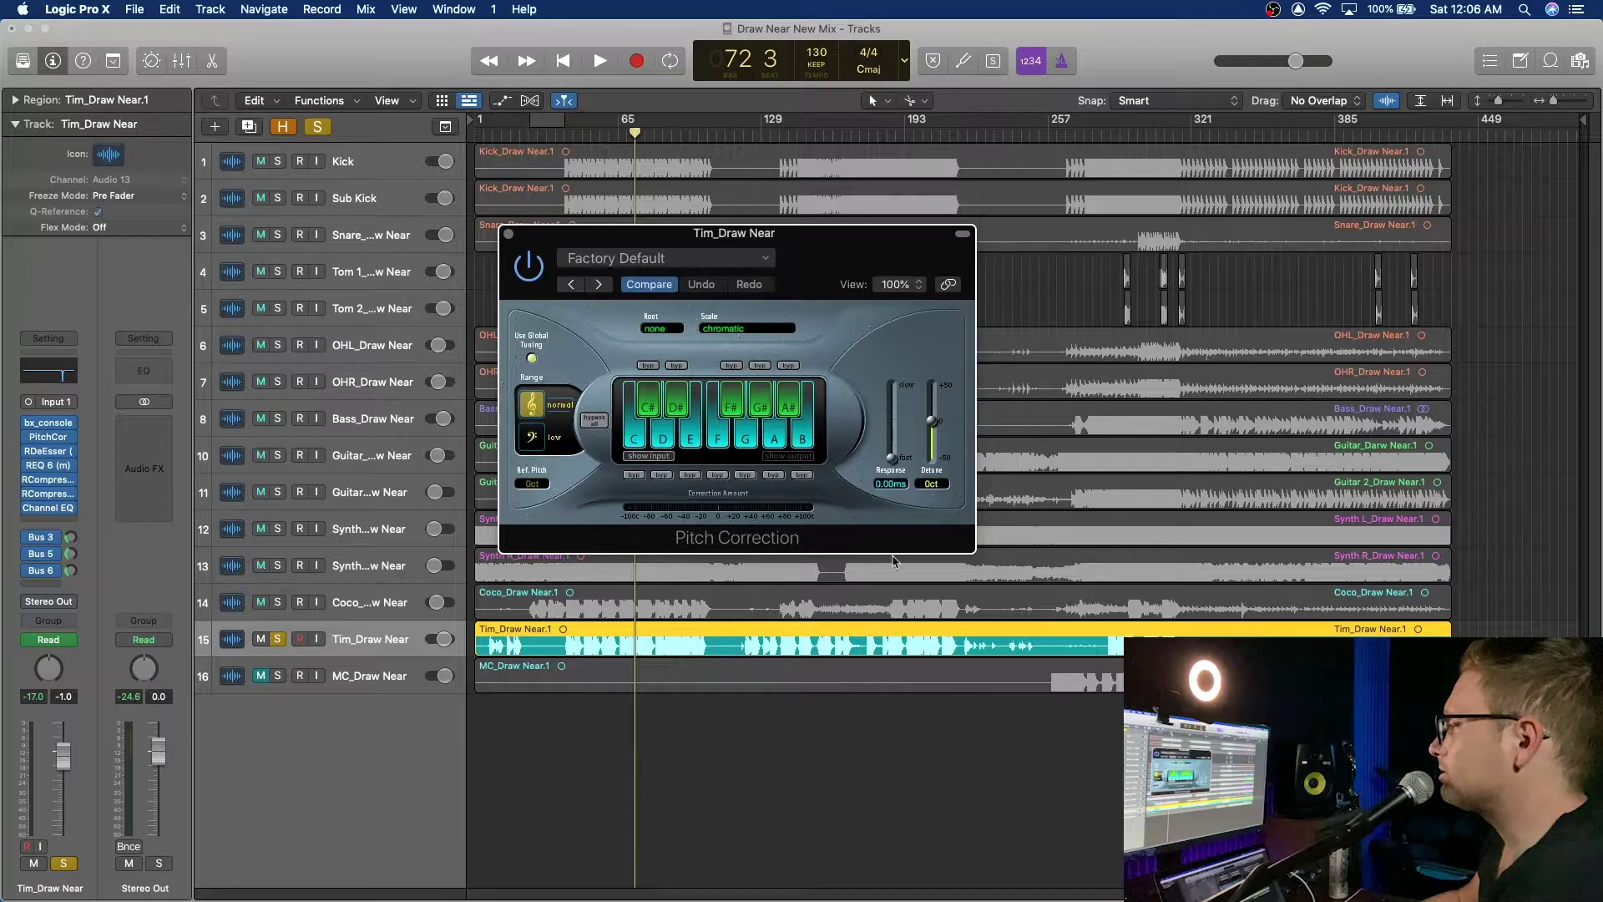
Step: Audition track 15 from near the start of the song while watching the output notes in Pitch Correction
{"action": "left_click", "coordinate": [502, 138]}
{"action": "key", "text": "space"}
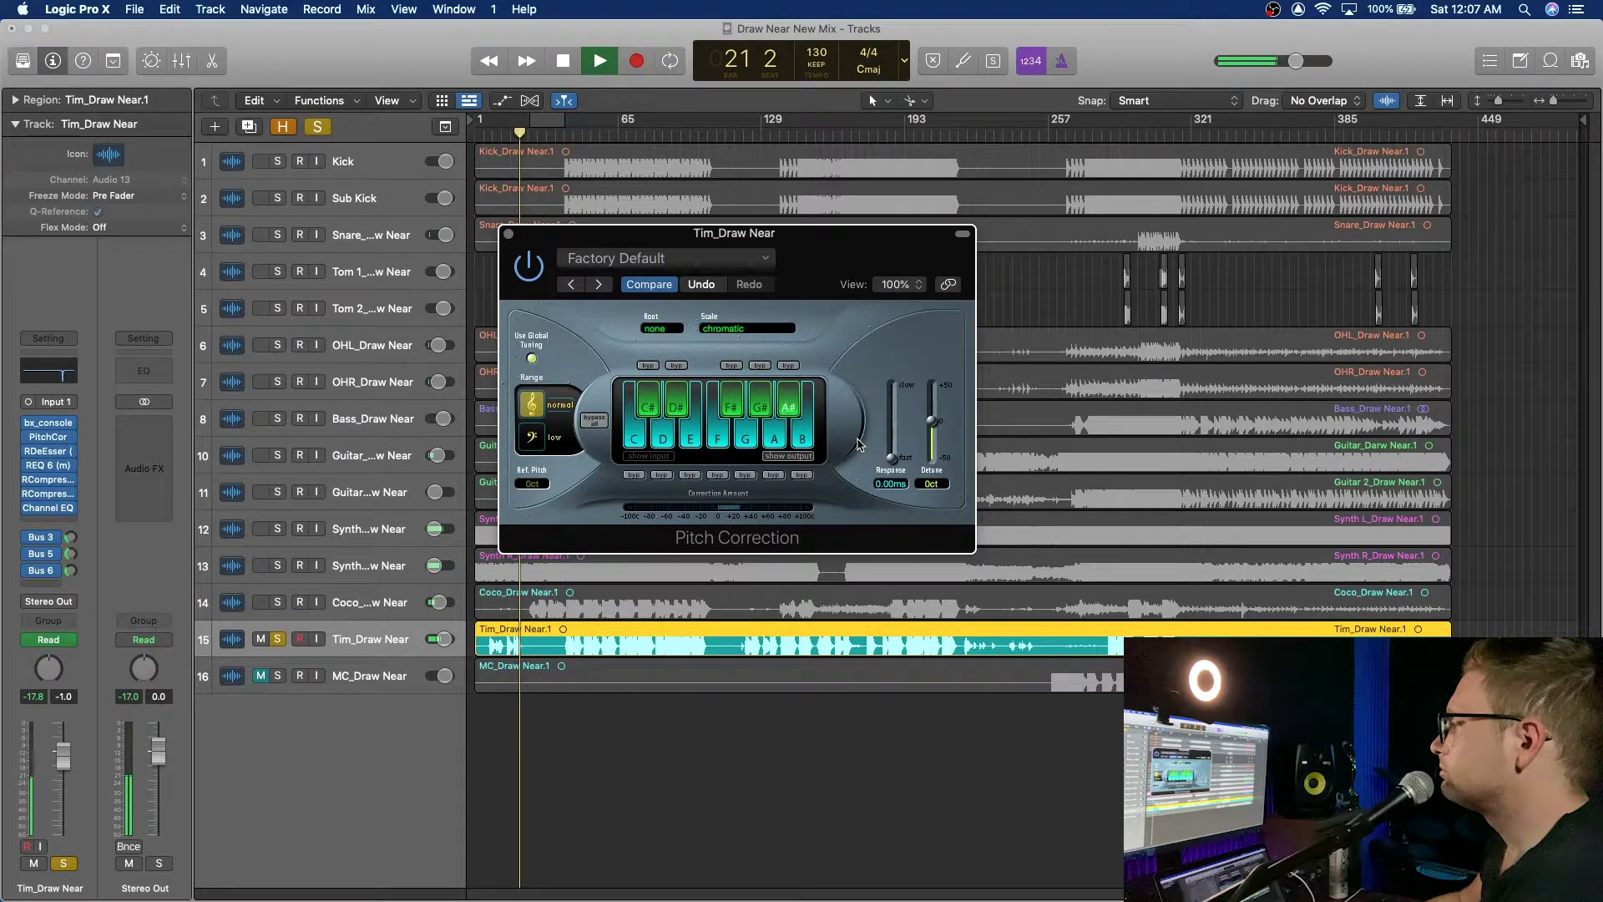
{"action": "key", "text": "space"}
Step: Set track 15's Pitch Correction to the major scale with D as the root note
{"action": "left_click", "coordinate": [663, 330]}
{"action": "left_click", "coordinate": [664, 329]}
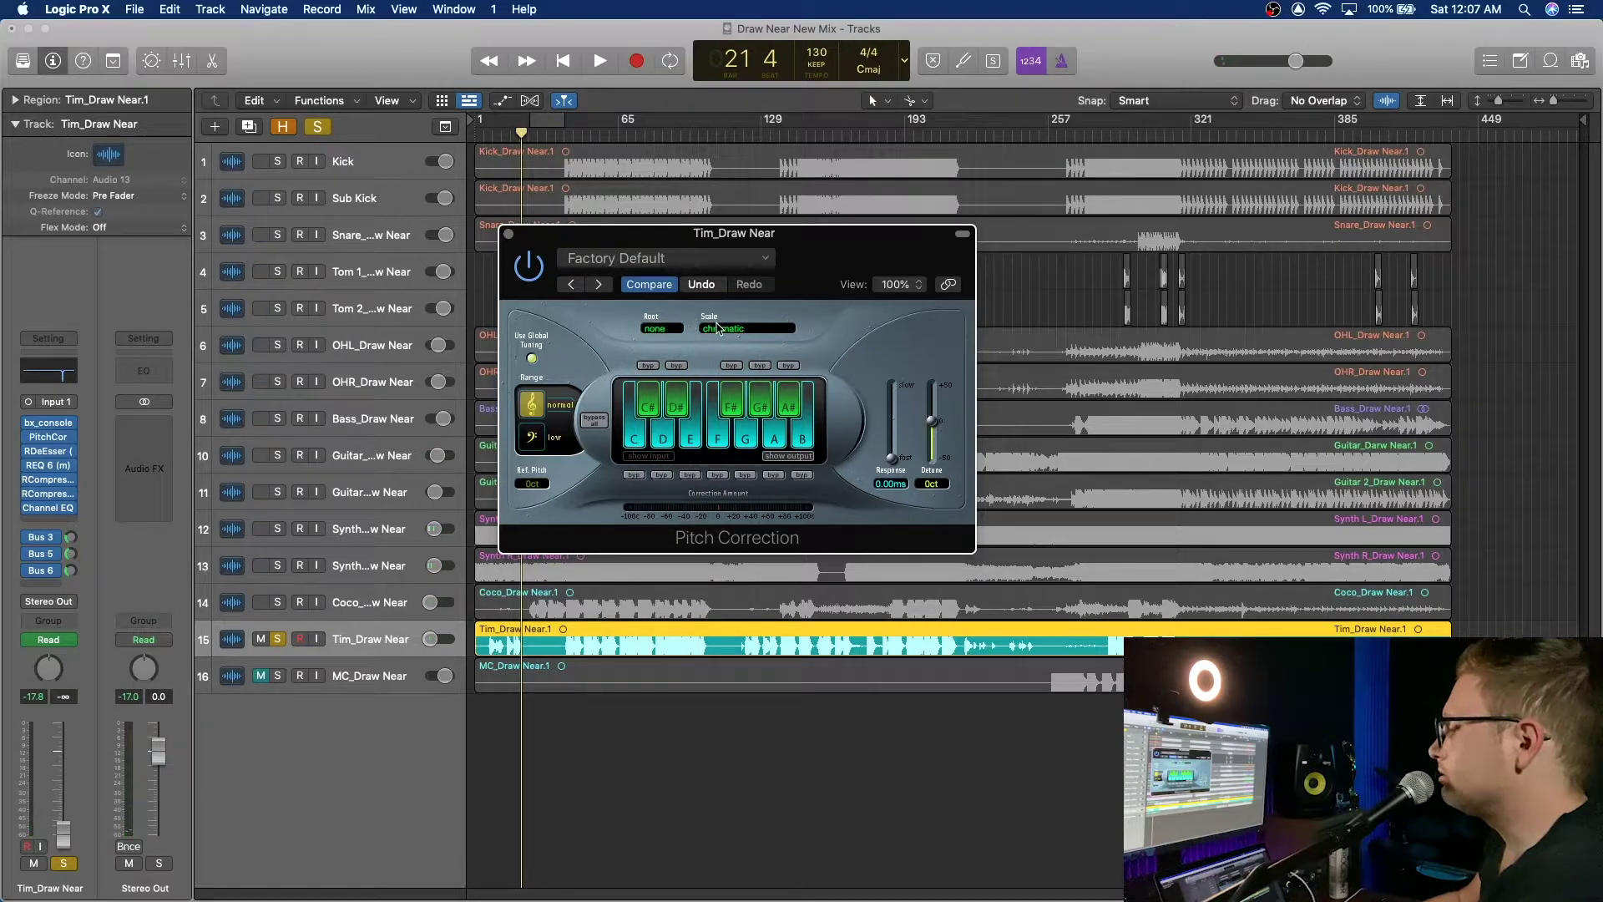
{"action": "left_click", "coordinate": [721, 334]}
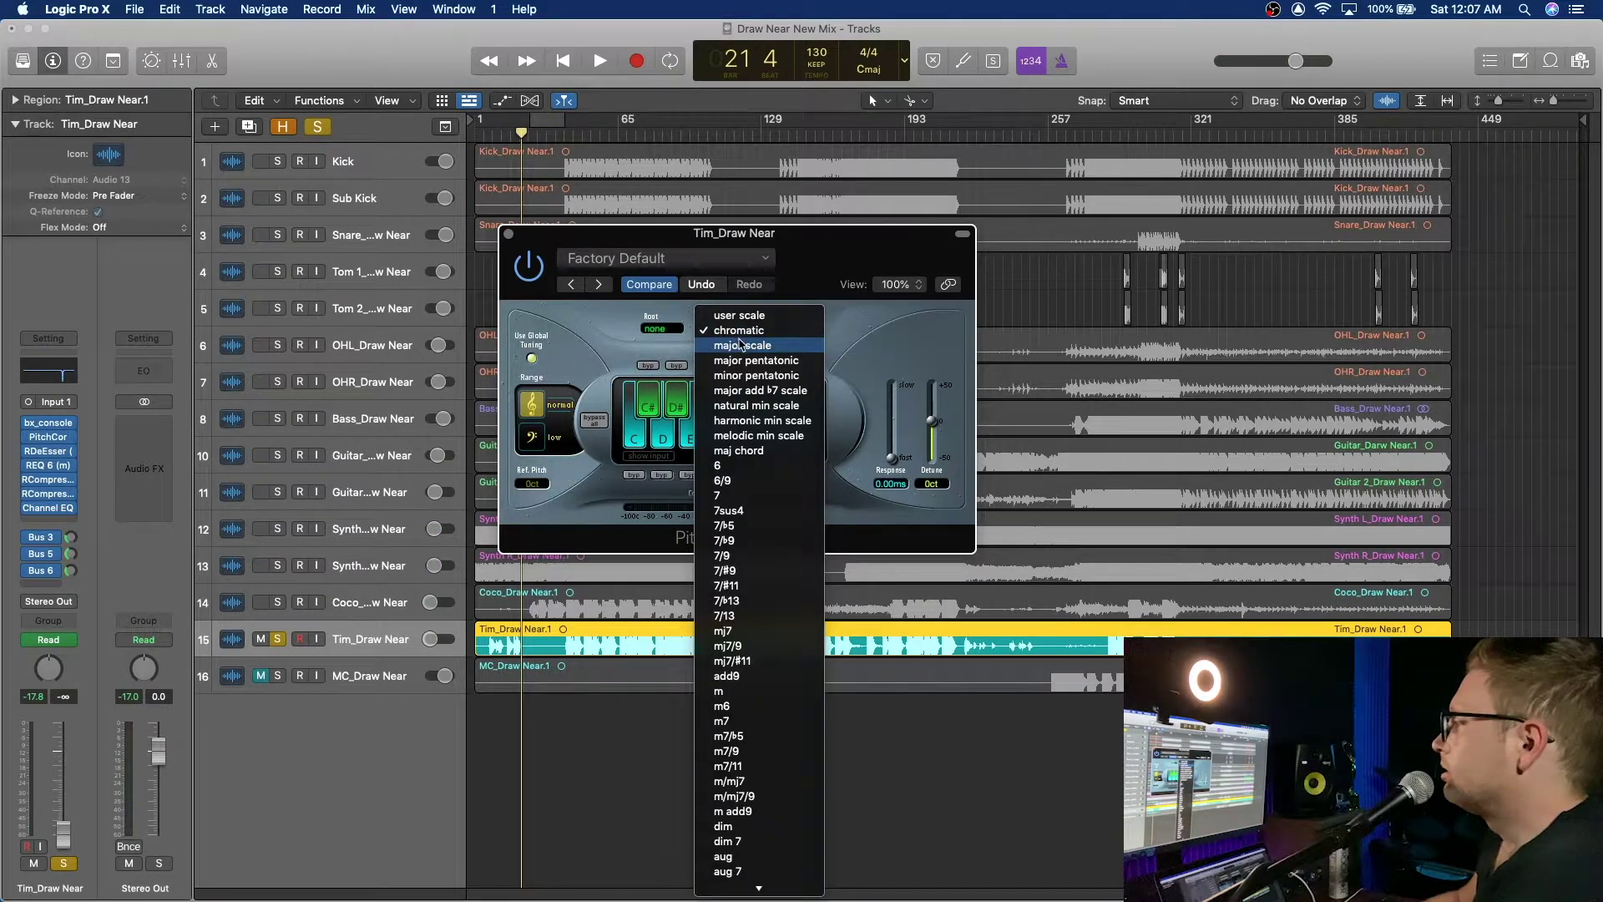
{"action": "left_click", "coordinate": [740, 346]}
{"action": "left_click", "coordinate": [662, 329]}
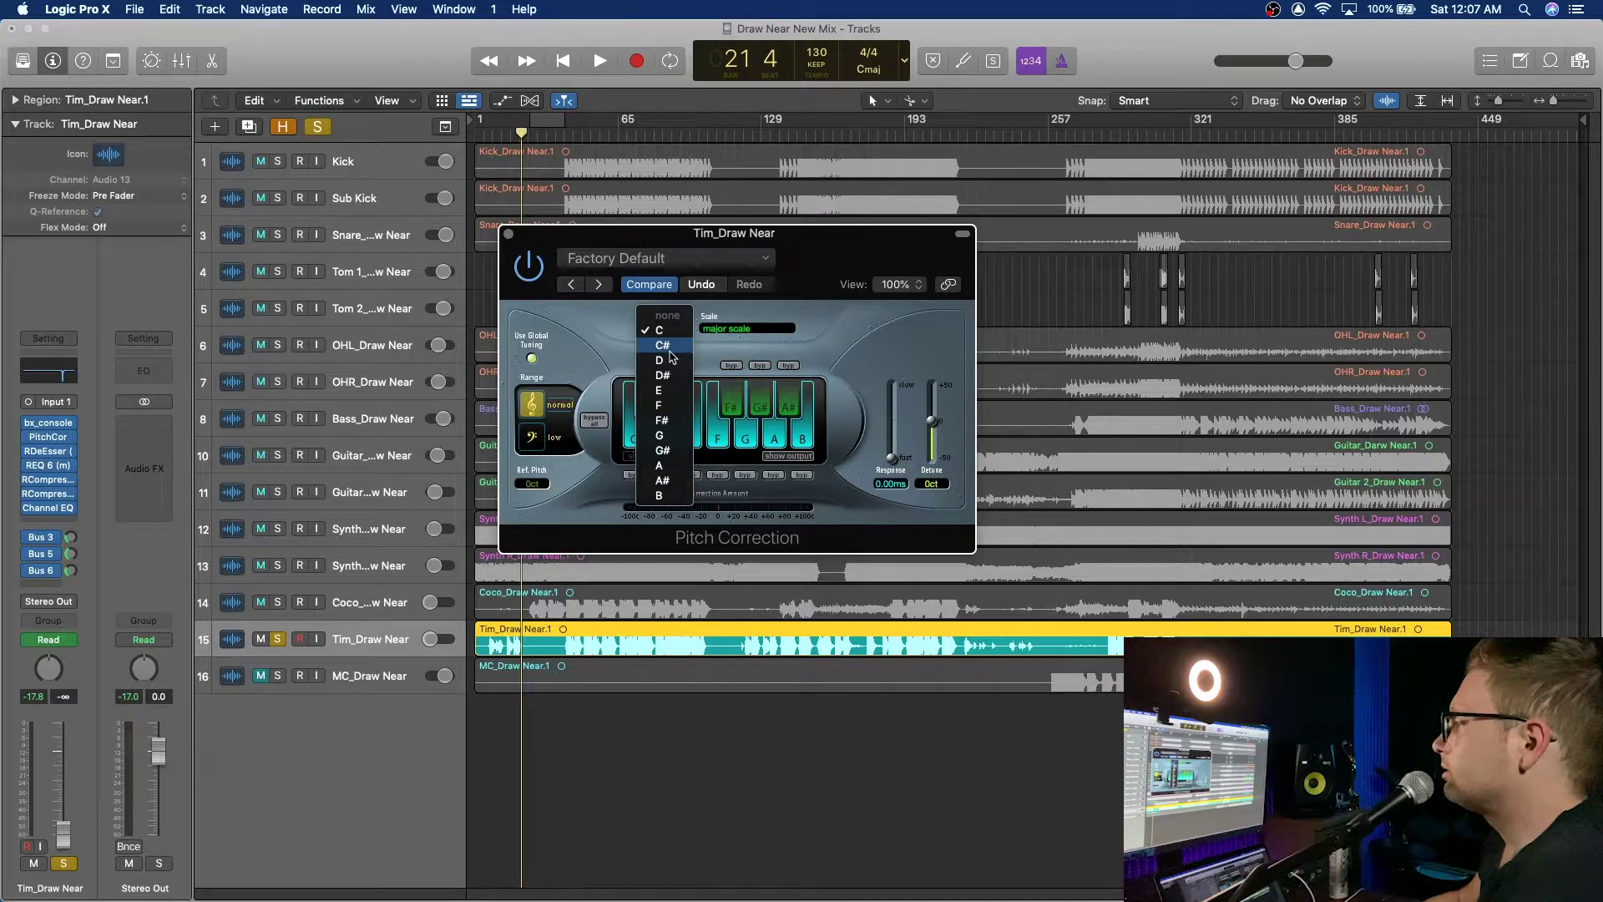
{"action": "left_click", "coordinate": [672, 361]}
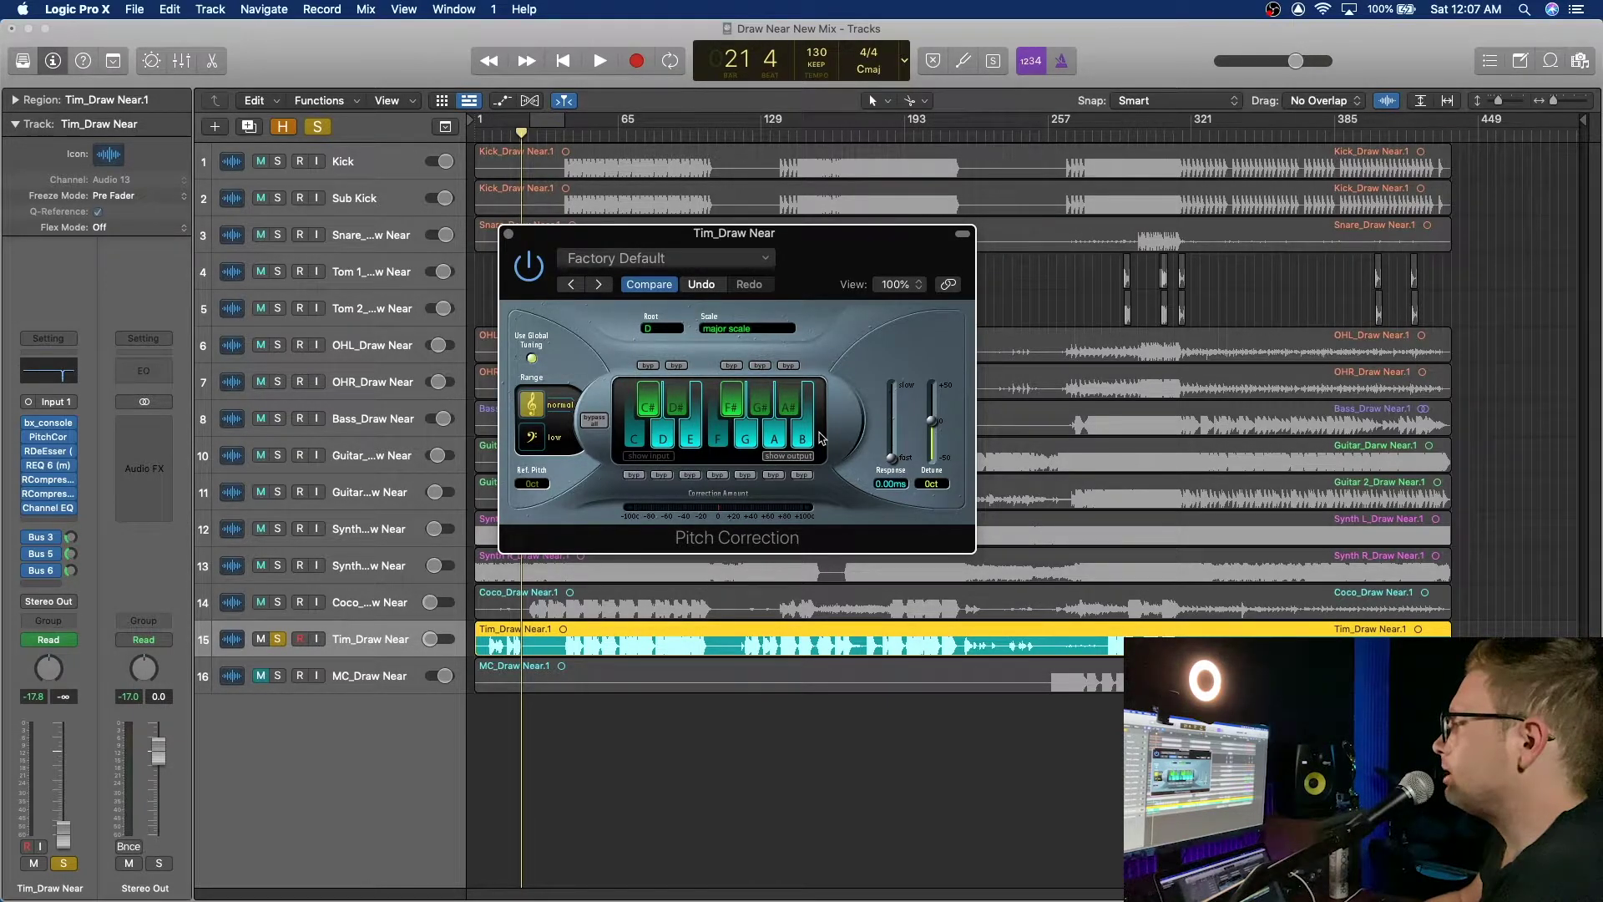
Step: Audition the D major correction on track 15, jumping playback ahead to around bar 56
{"action": "key", "text": "space"}
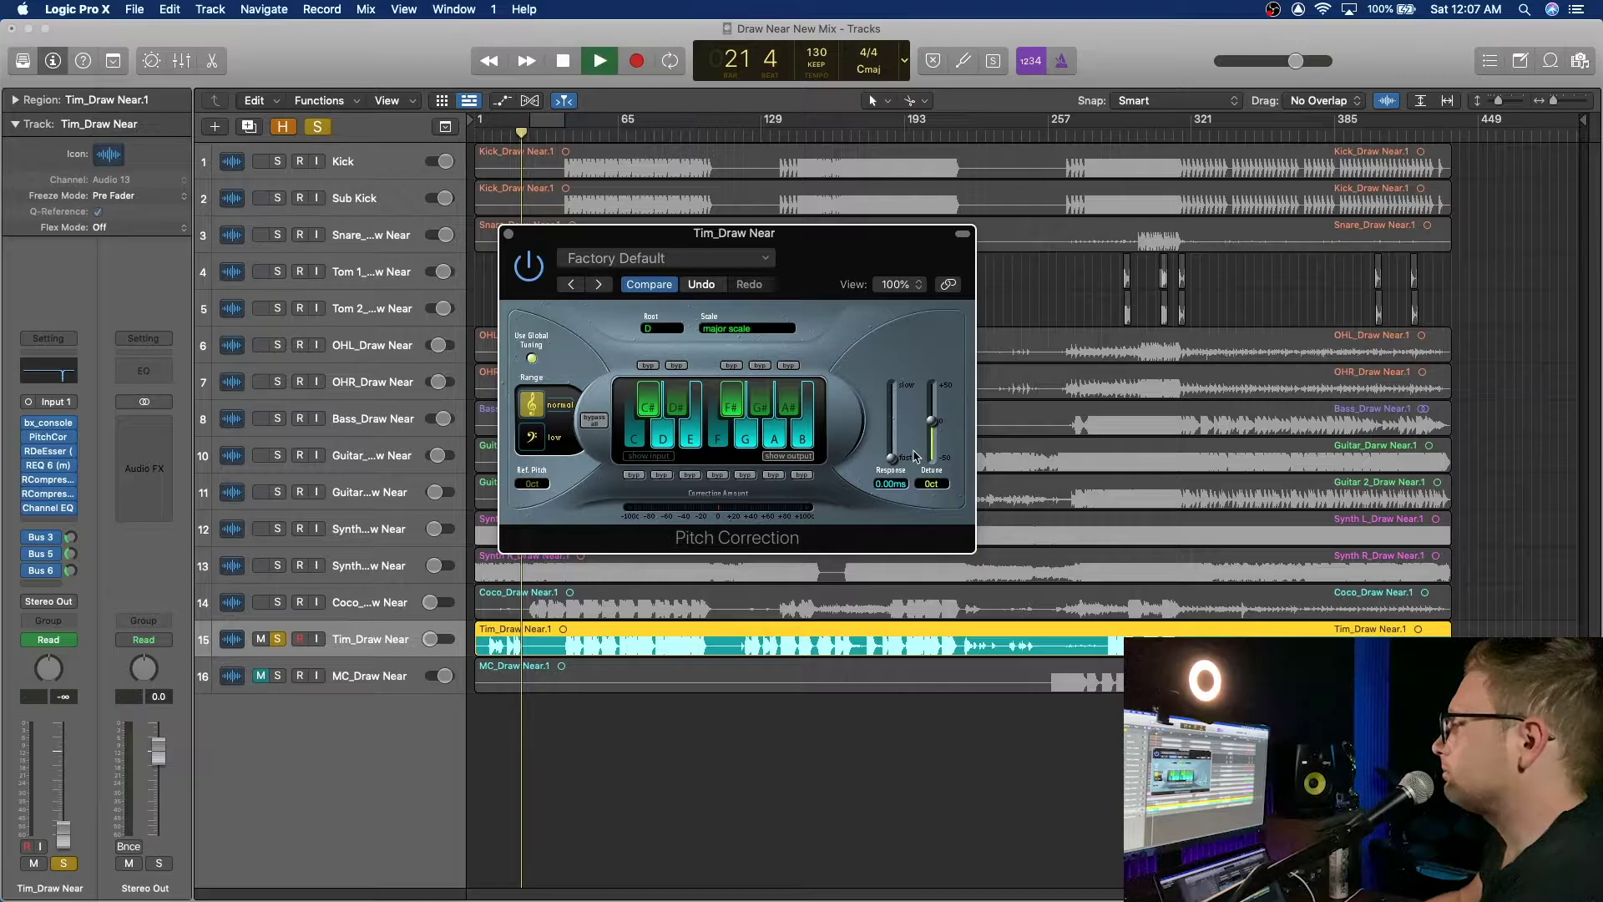
{"action": "left_click", "coordinate": [587, 136]}
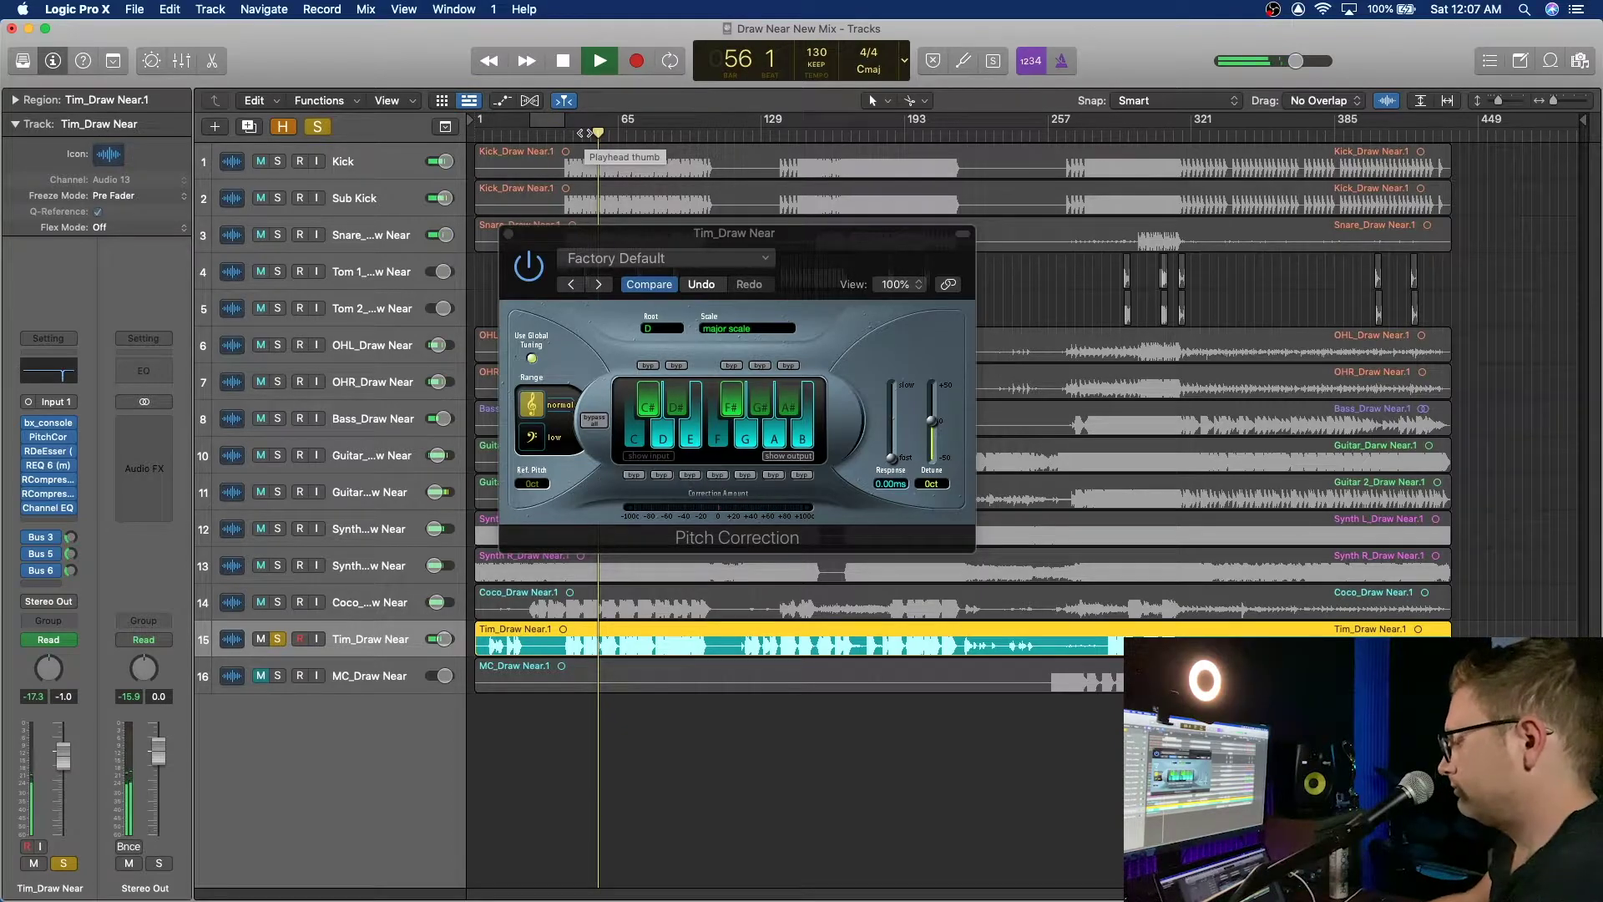
{"action": "key", "text": "space"}
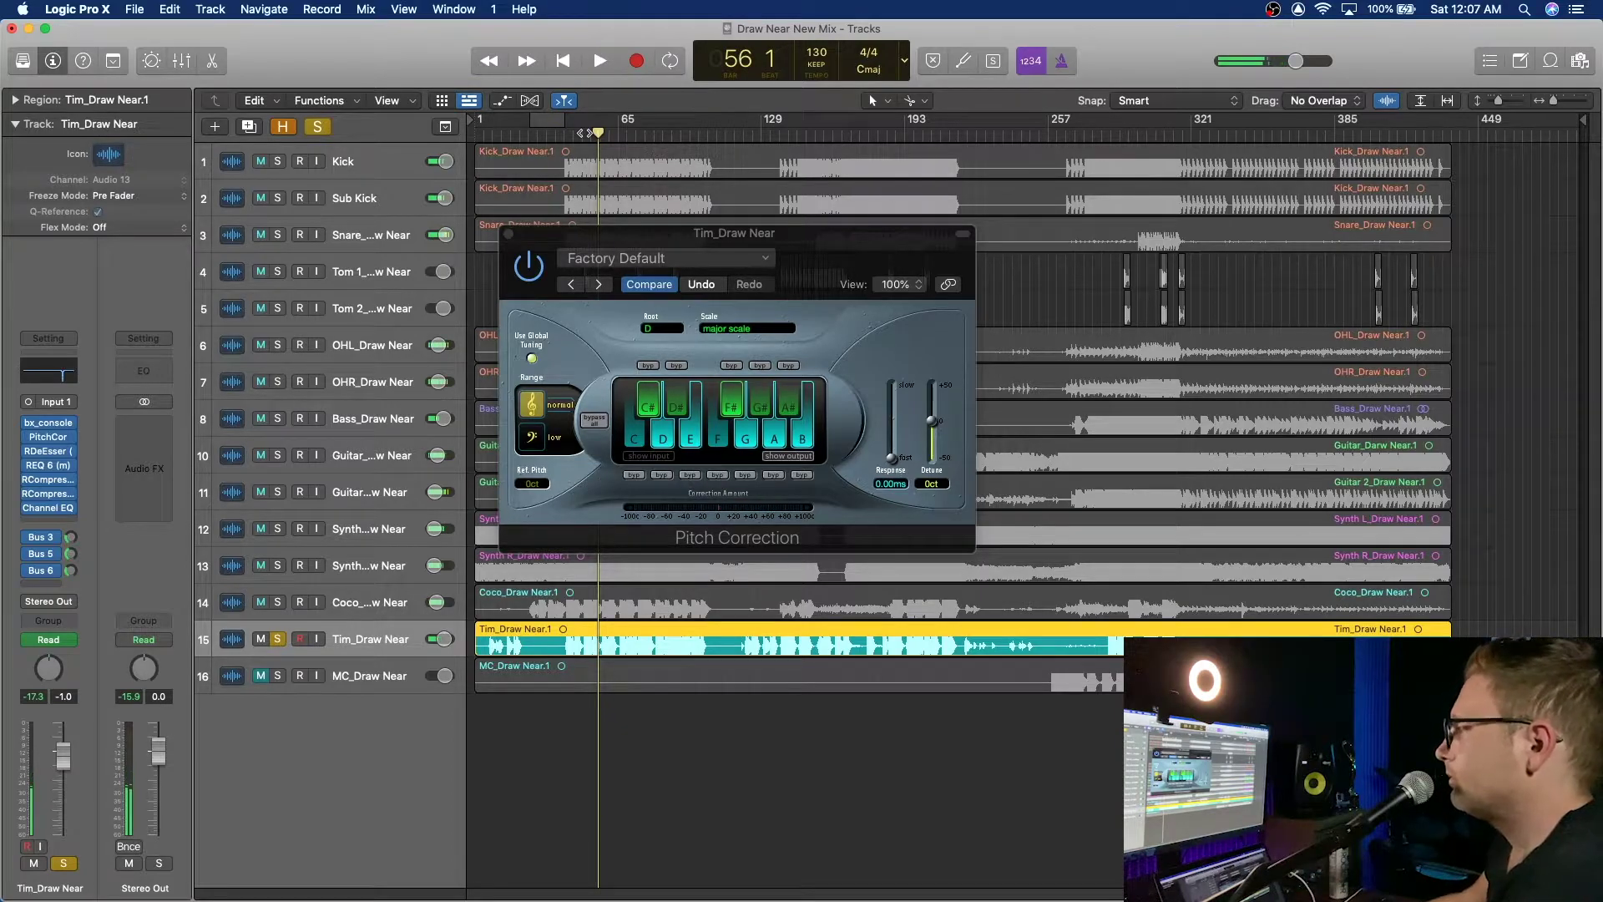
Step: Change the Pitch Correction root note to D# and audition track 15 from bar 56
{"action": "left_click", "coordinate": [661, 330]}
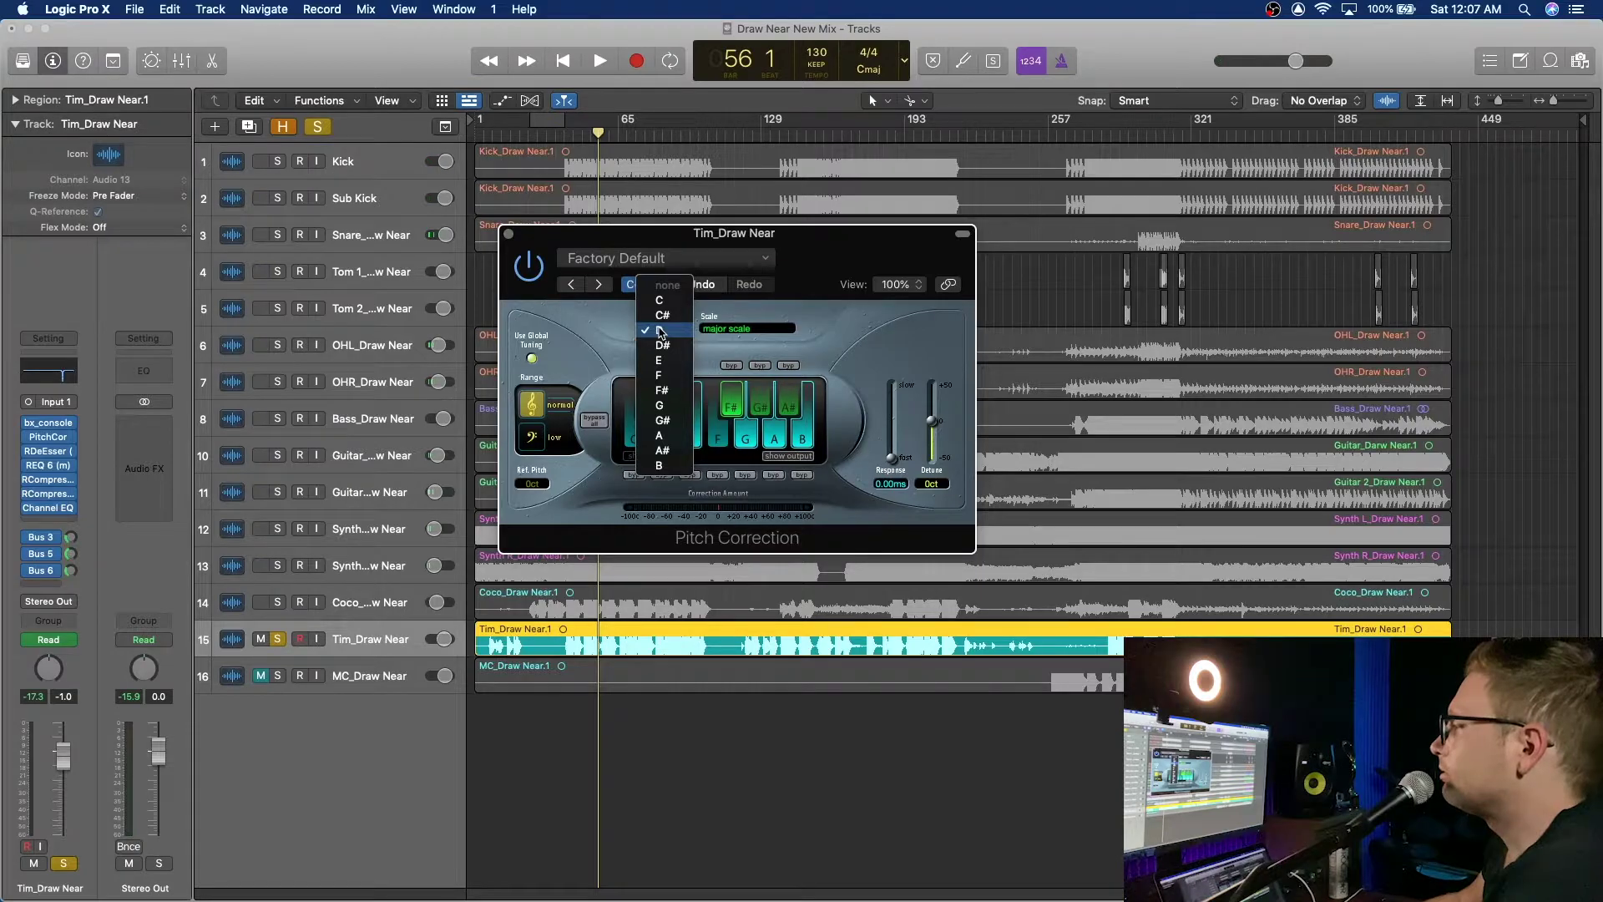
{"action": "left_click", "coordinate": [672, 345]}
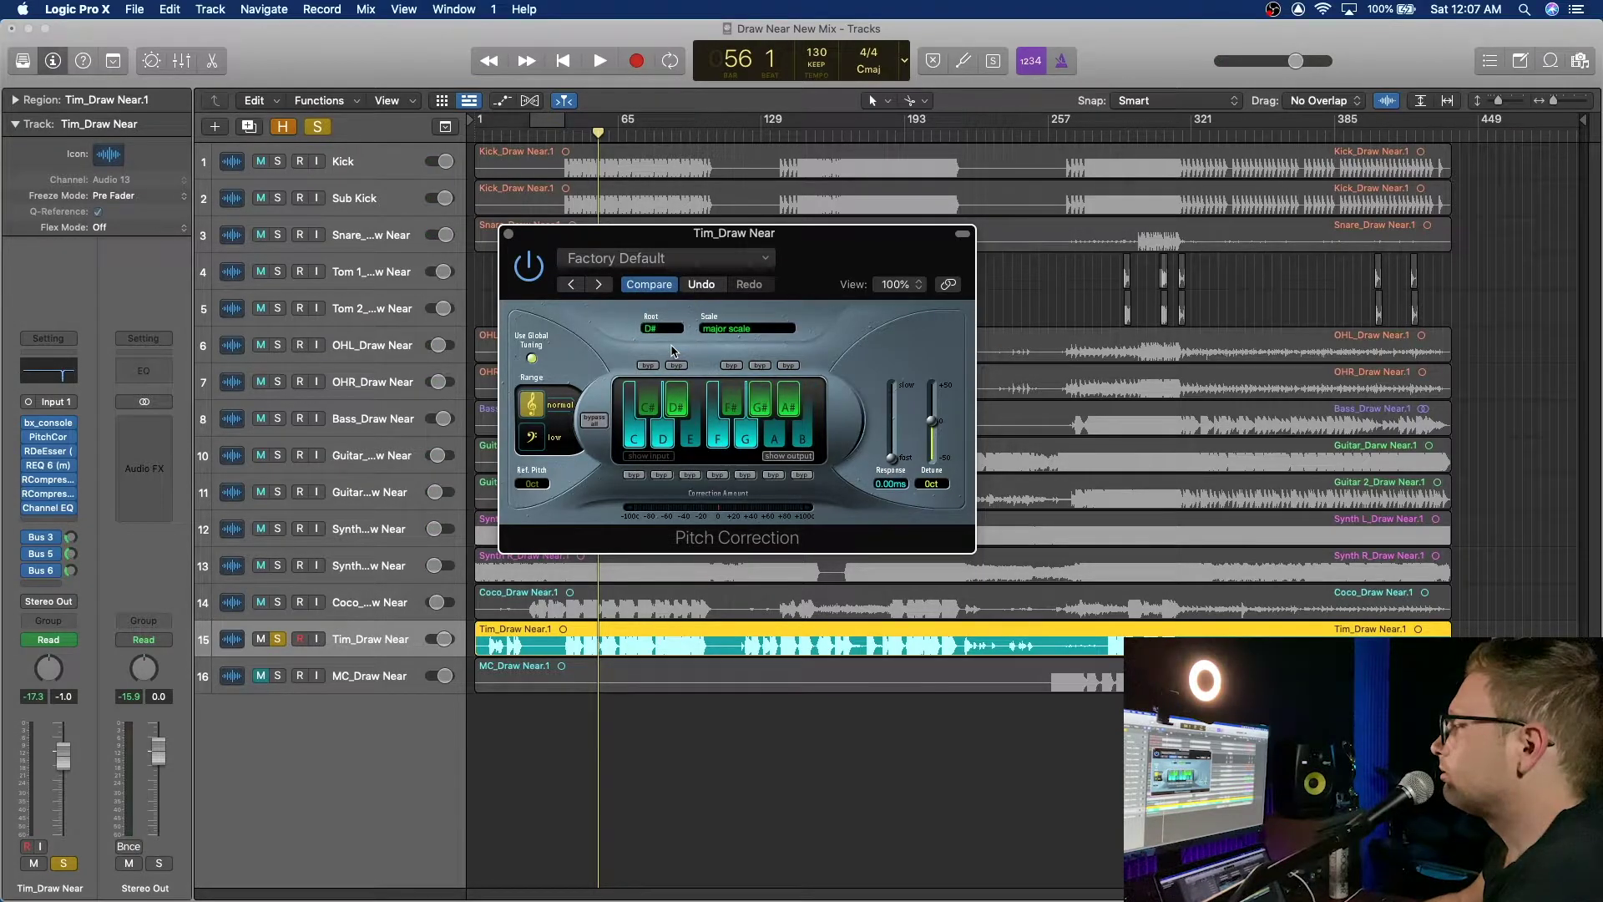
{"action": "key", "text": "space"}
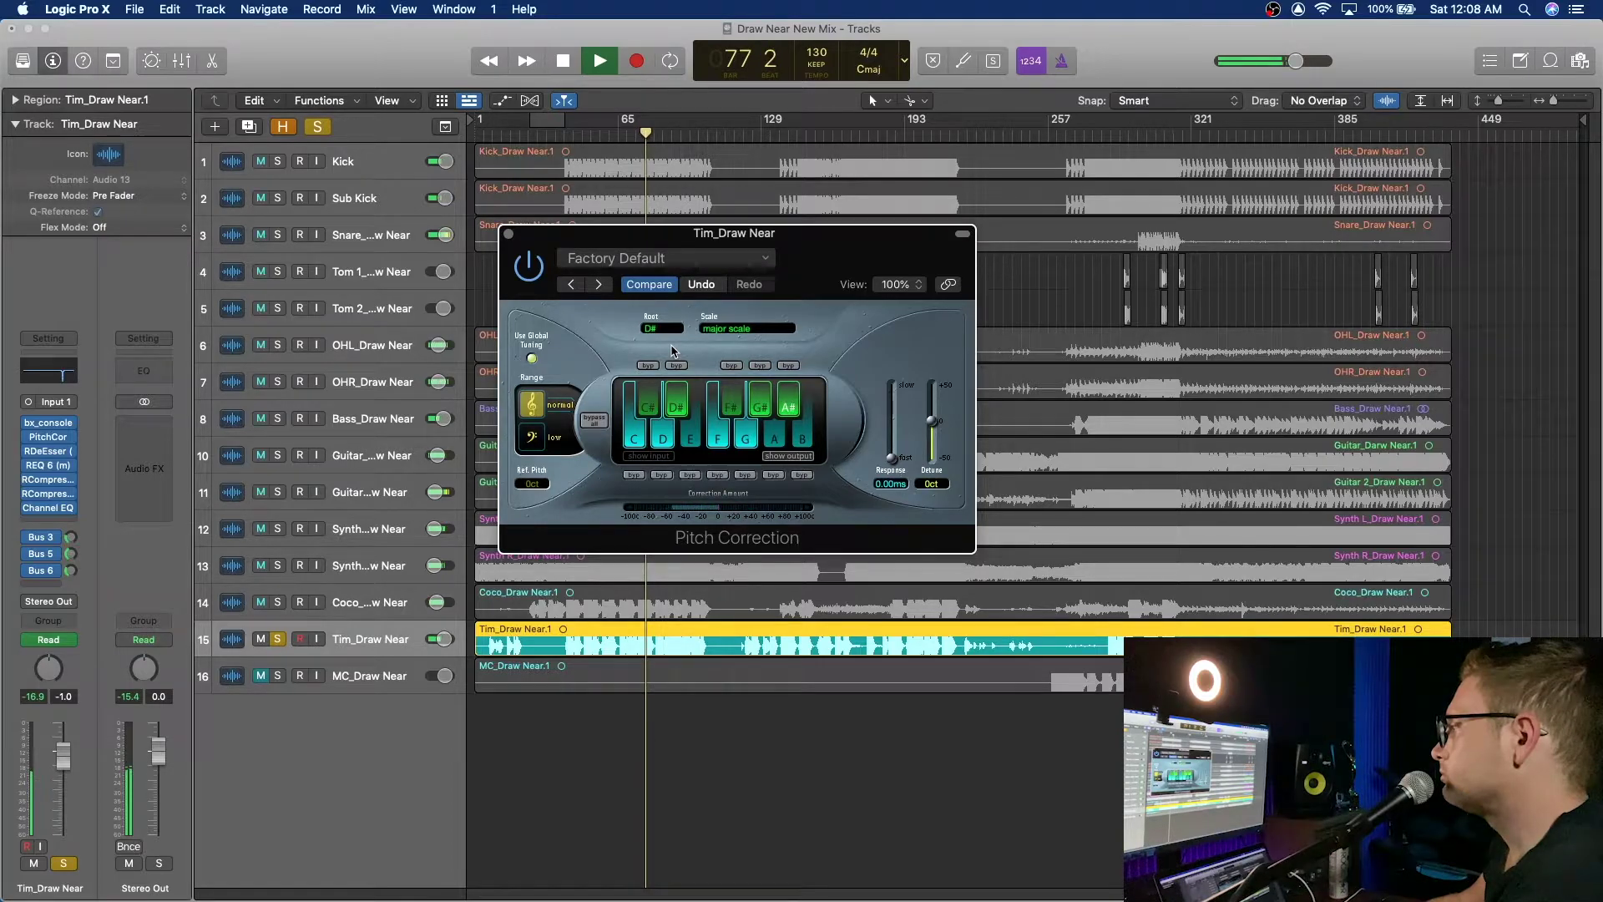
{"action": "key", "text": "space"}
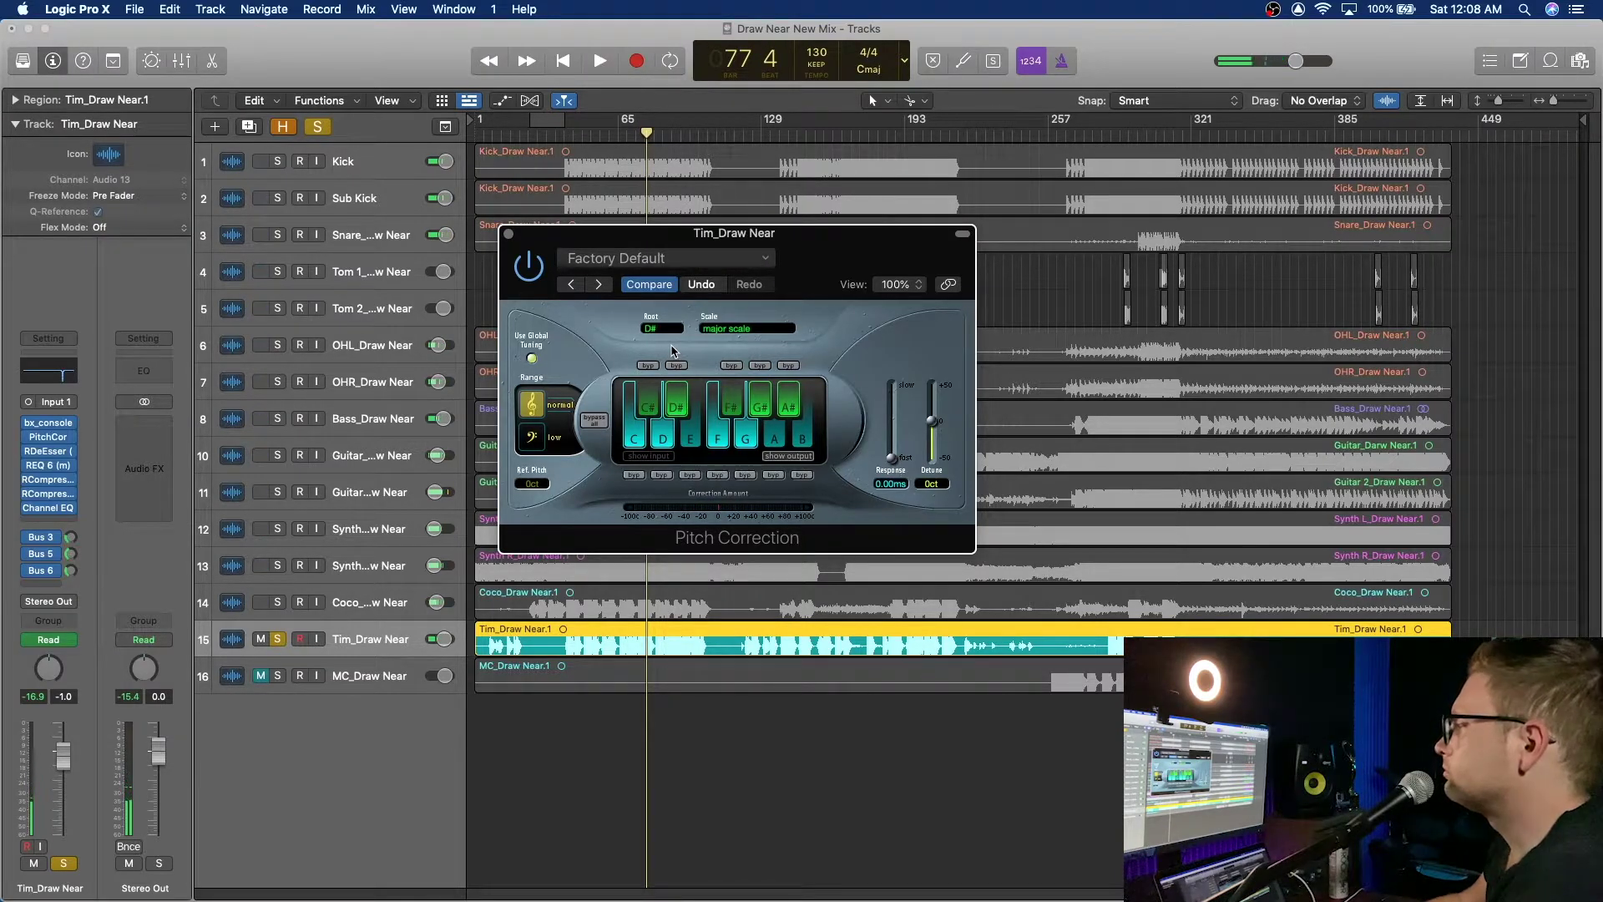
Step: Toggle the A note on the correction keyboard to make a user scale and audition track 15 from bar 77
{"action": "left_click", "coordinate": [770, 441]}
{"action": "key", "text": "space"}
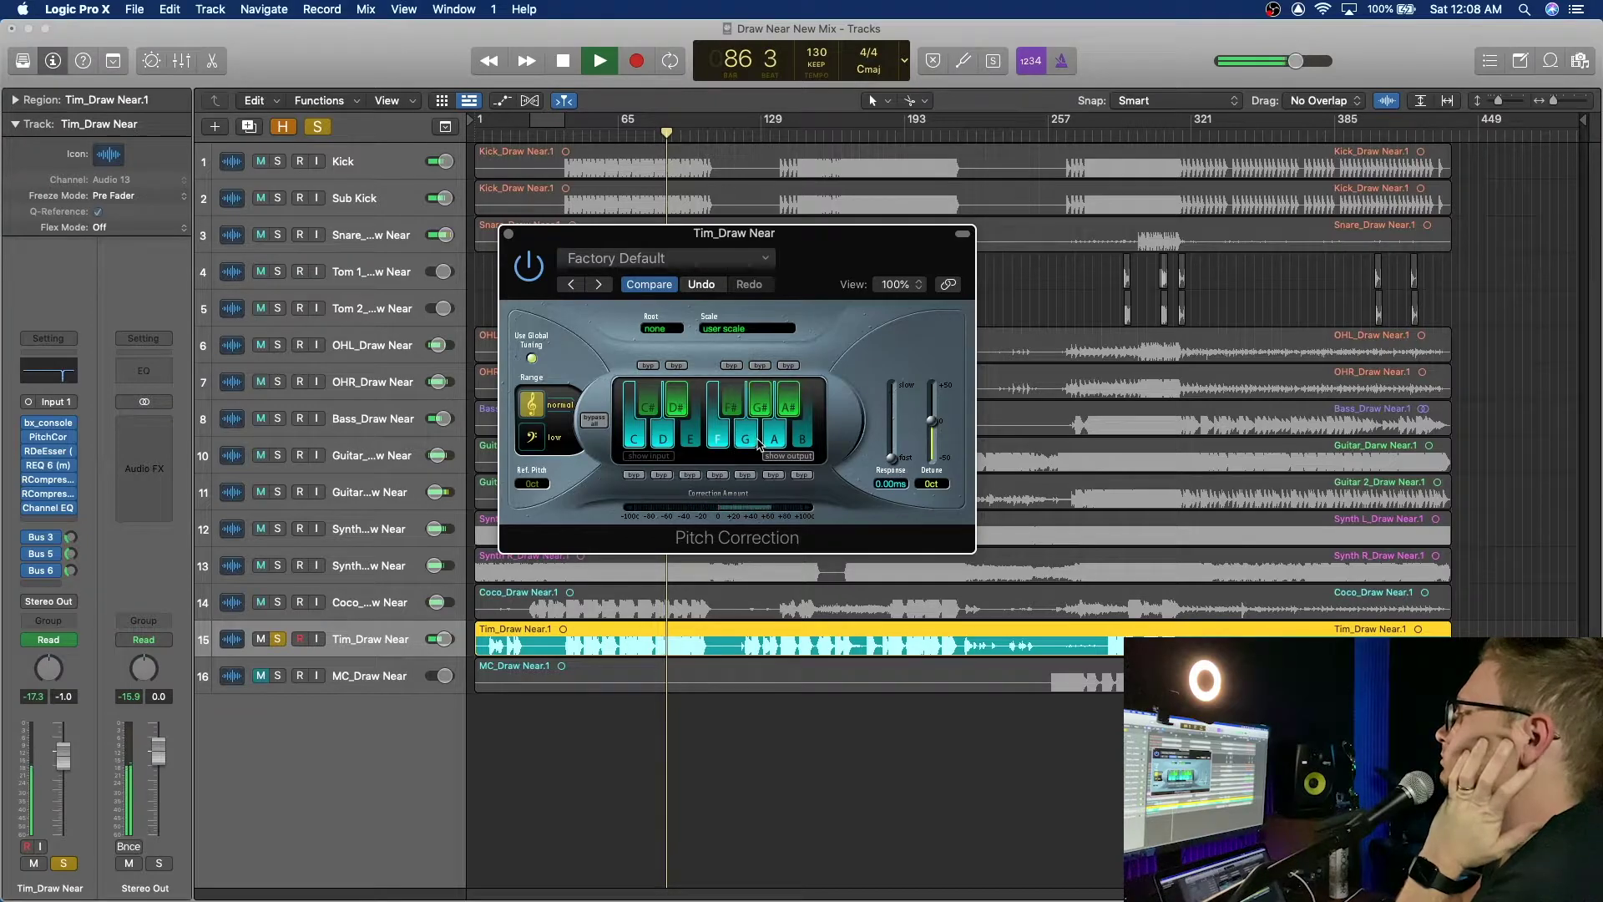
{"action": "key", "text": "space"}
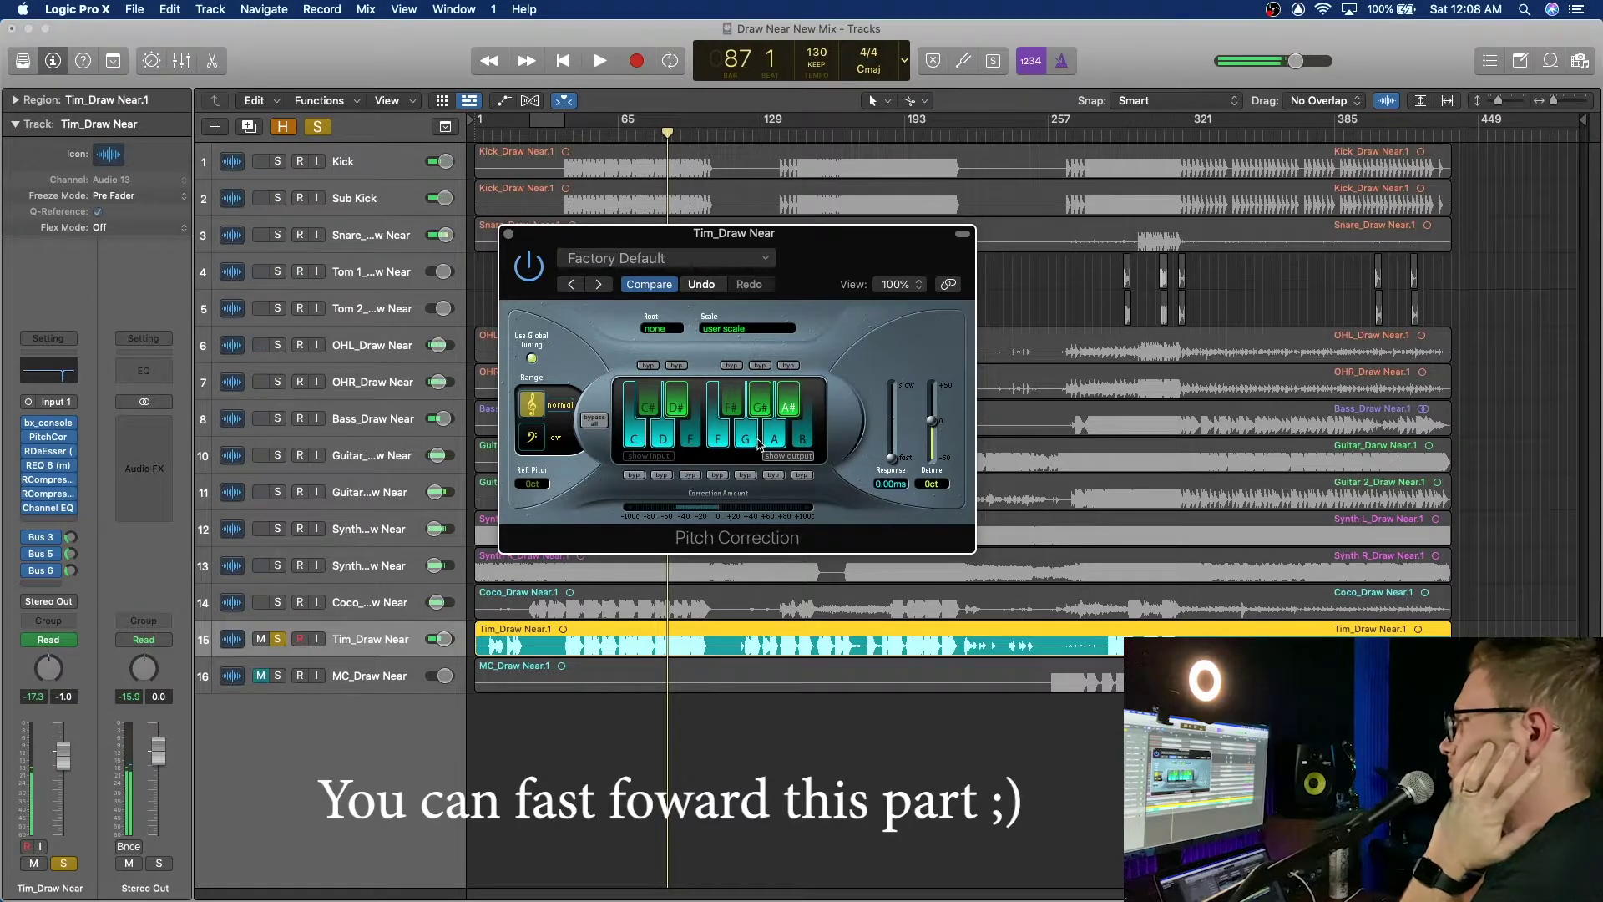
Step: Set the scale in track 15's Pitch Correction back to major scale
{"action": "left_click", "coordinate": [667, 330]}
{"action": "left_click", "coordinate": [667, 332]}
{"action": "left_click", "coordinate": [746, 329]}
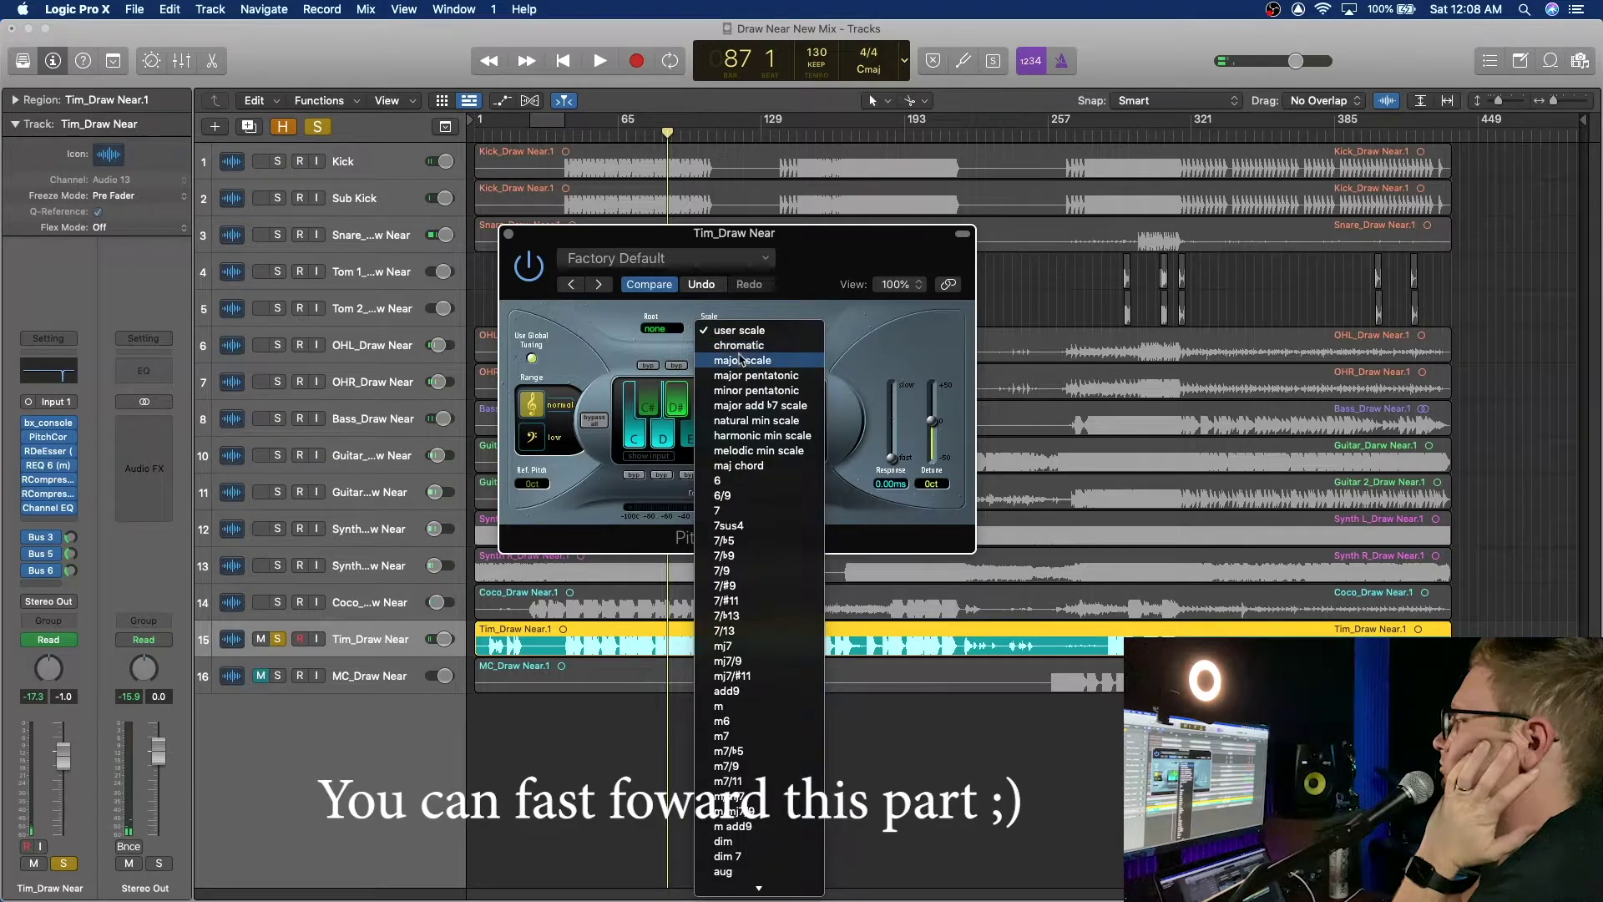
{"action": "left_click", "coordinate": [742, 361]}
Step: Try E, F#, G, G# and A in turn as the root note of track 15's major-scale Pitch Correction
{"action": "left_click", "coordinate": [664, 330]}
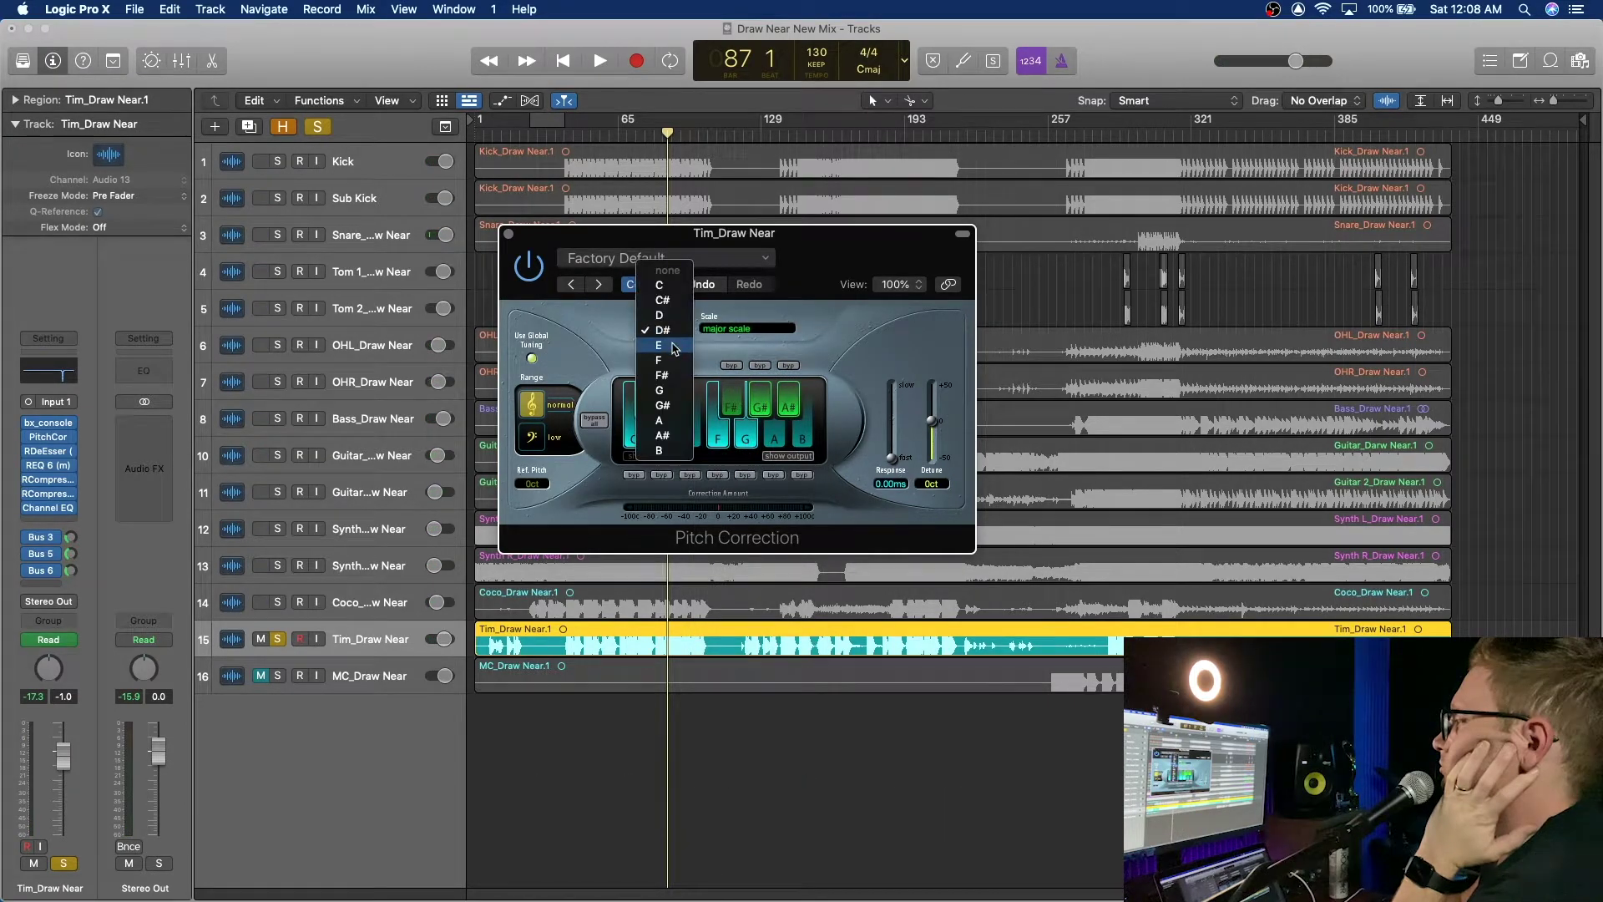
{"action": "left_click", "coordinate": [668, 331]}
{"action": "left_click", "coordinate": [665, 329]}
{"action": "left_click", "coordinate": [675, 349]}
{"action": "left_click", "coordinate": [673, 332]}
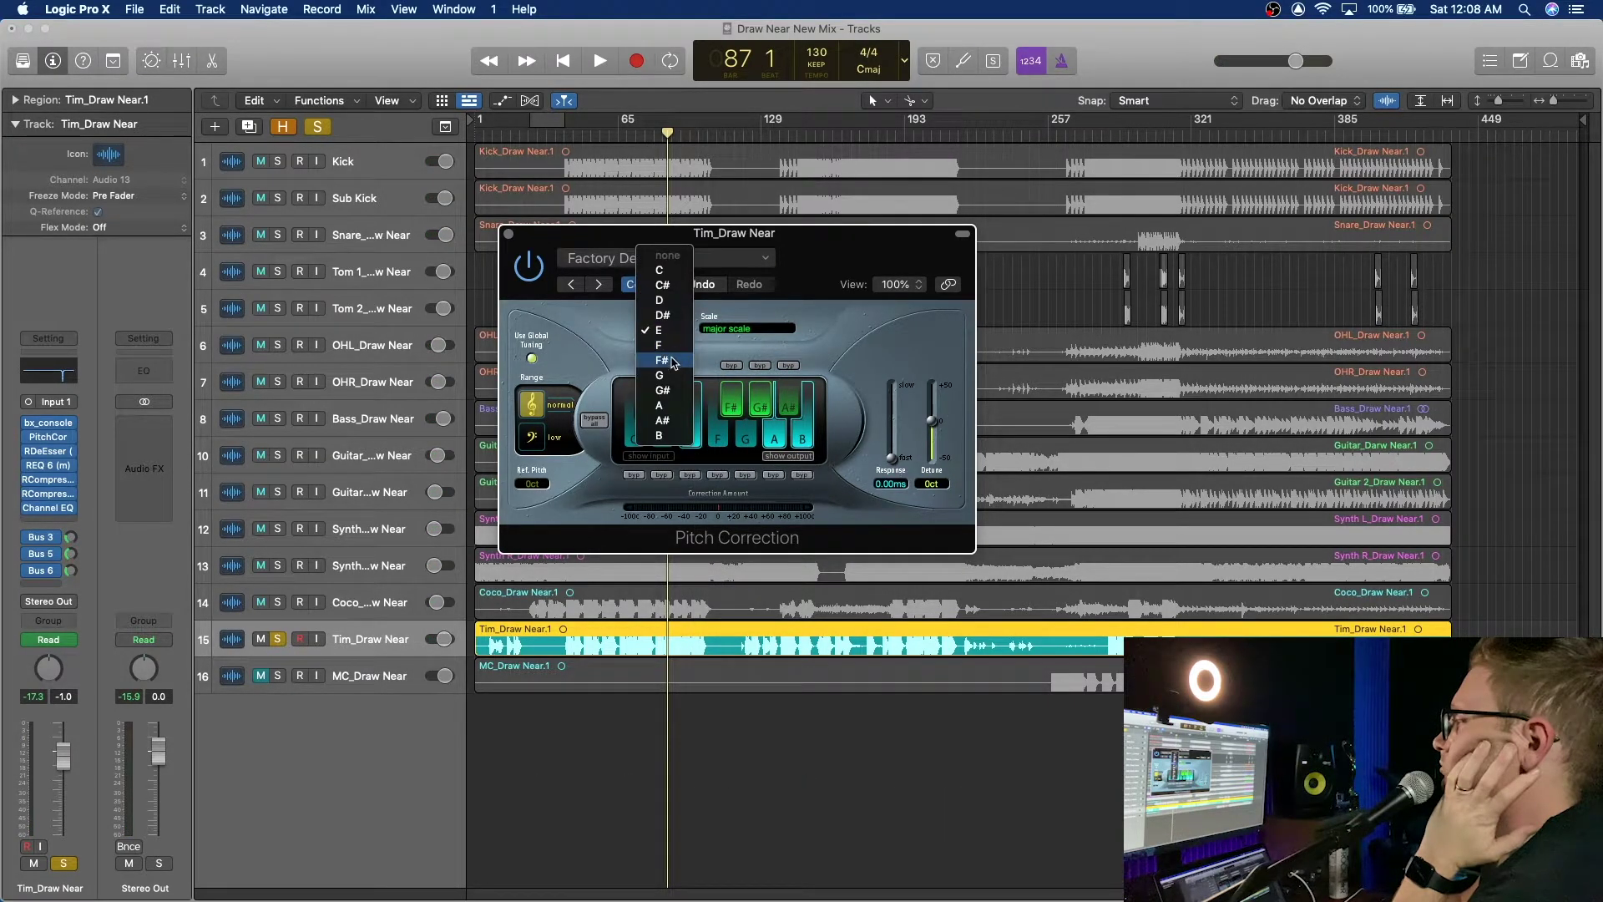
{"action": "left_click", "coordinate": [673, 360]}
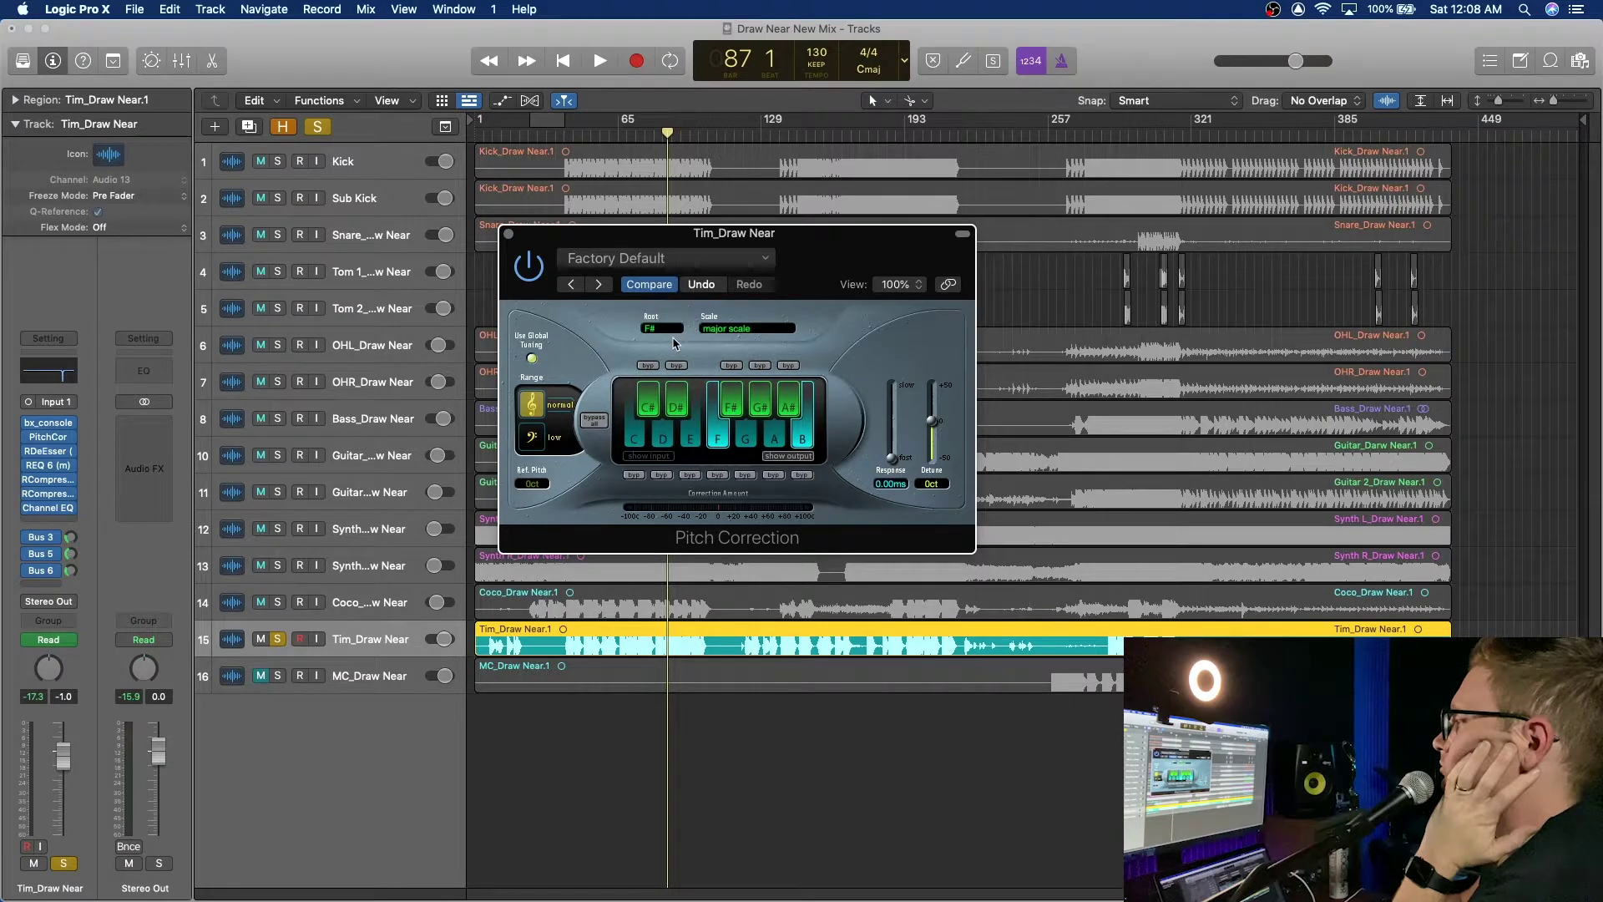
{"action": "left_click", "coordinate": [673, 330]}
{"action": "left_click", "coordinate": [673, 351]}
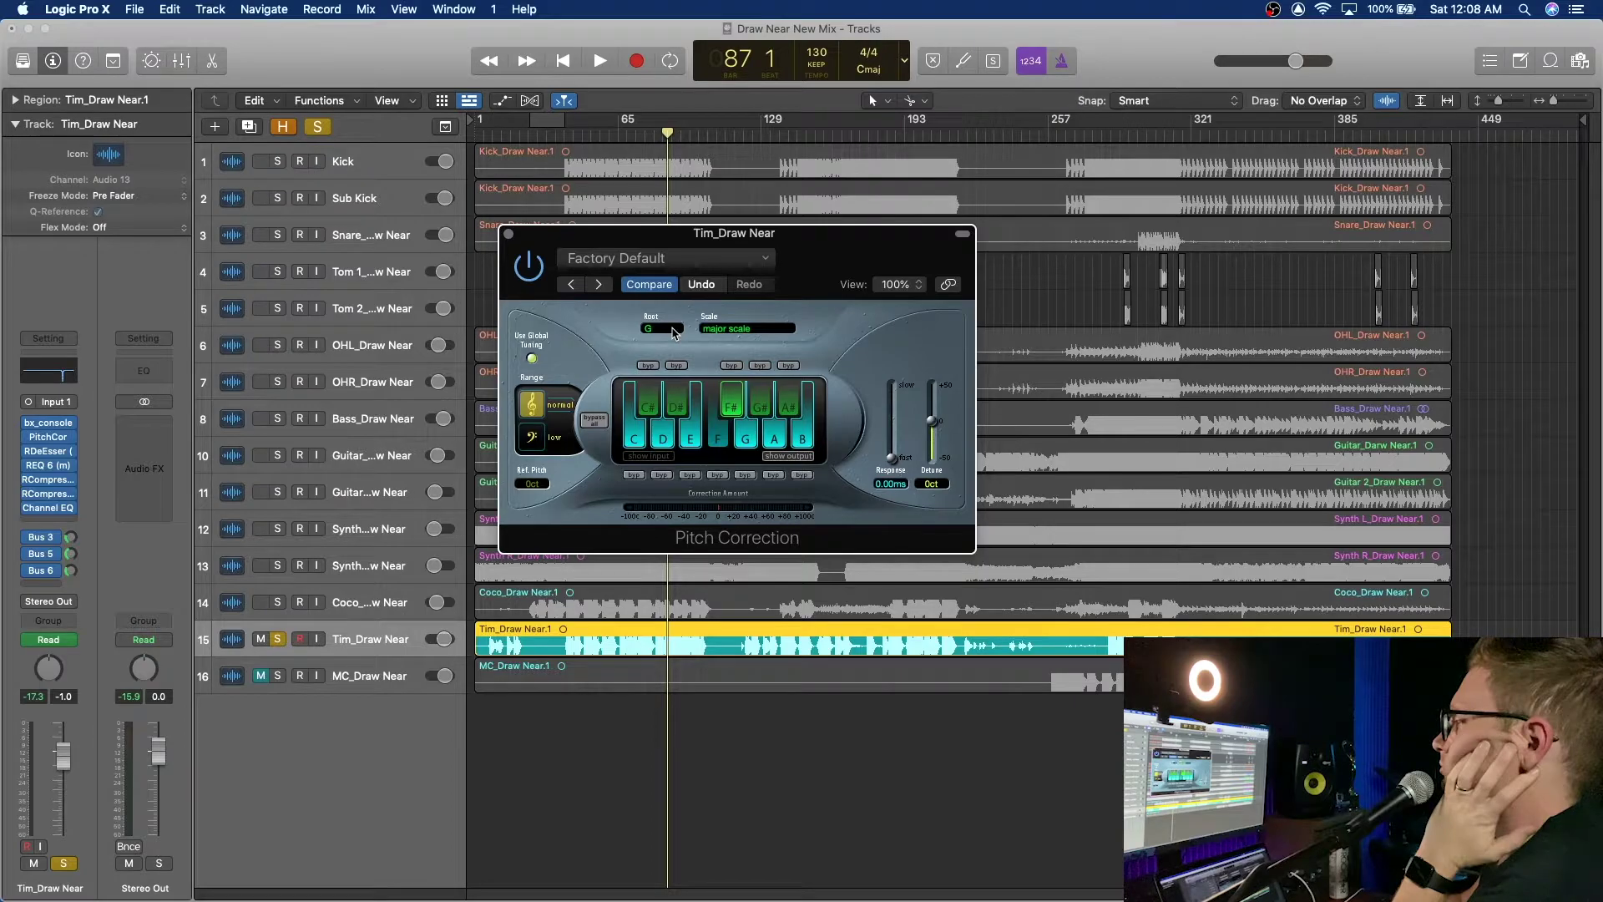
{"action": "left_click", "coordinate": [673, 331]}
{"action": "left_click", "coordinate": [675, 346]}
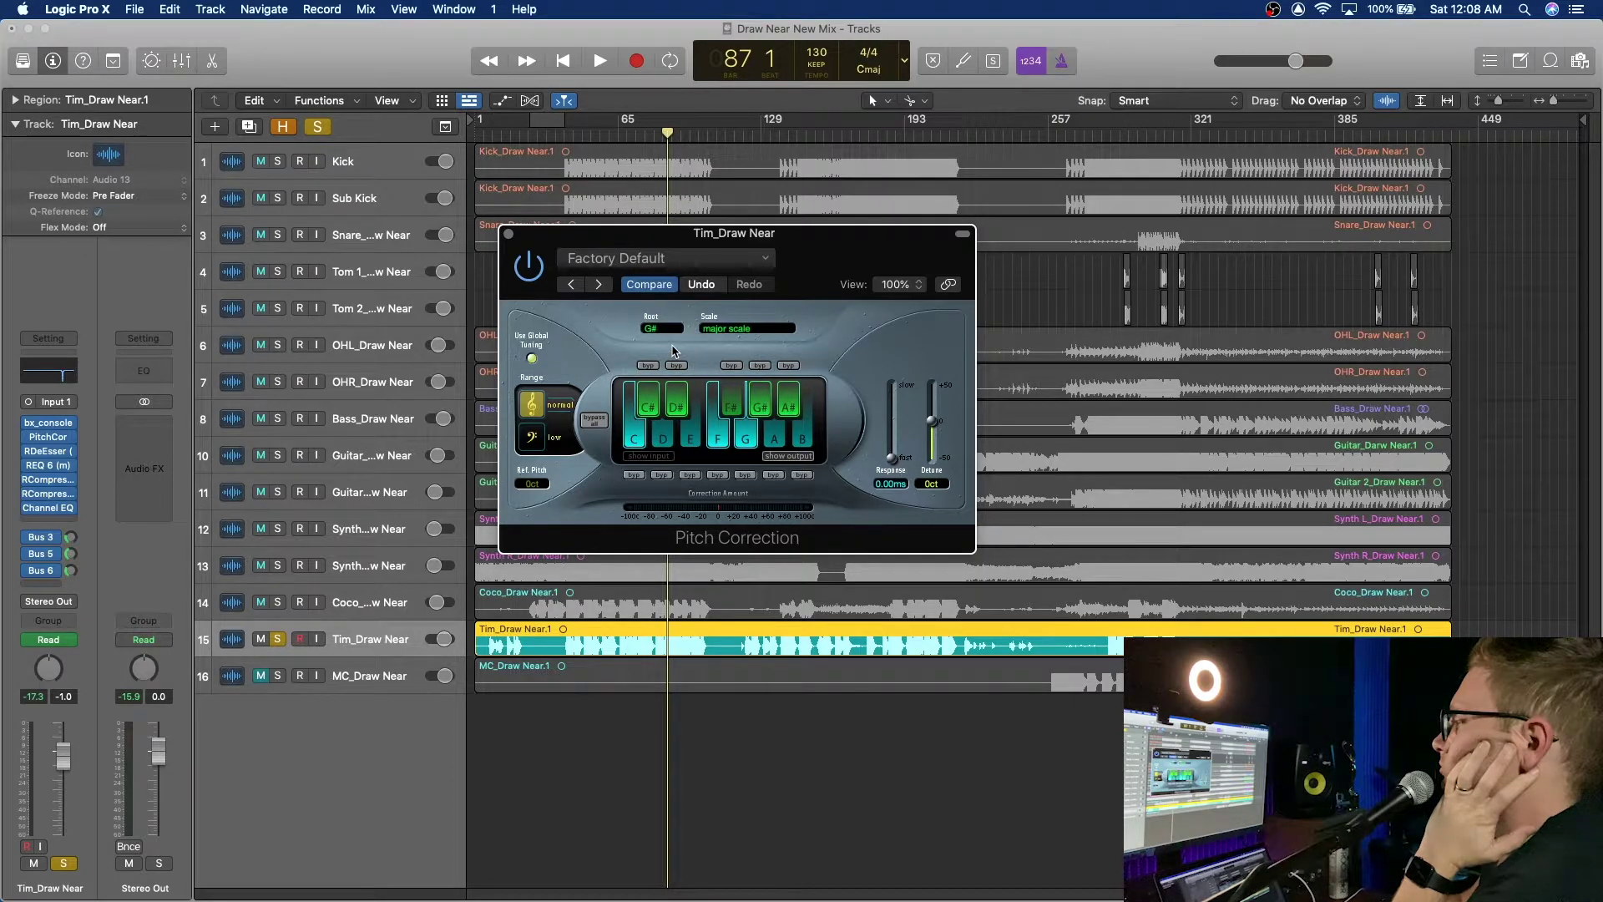
{"action": "left_click", "coordinate": [673, 351]}
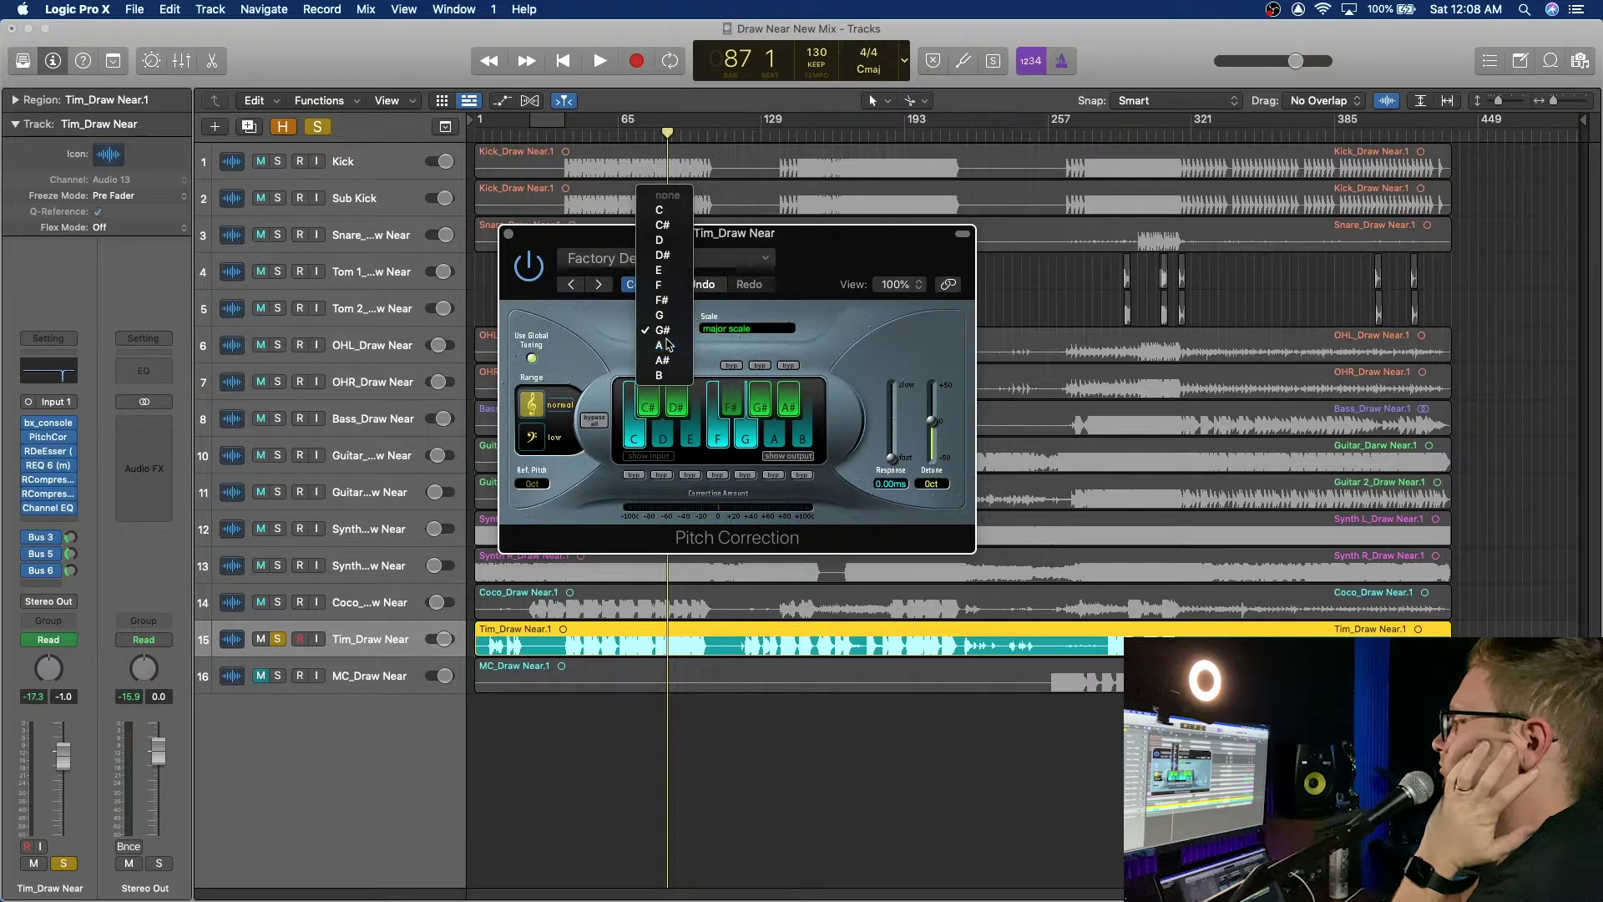
{"action": "left_click", "coordinate": [668, 344]}
Step: Set track 15's Pitch Correction root note to A# and audition the track from bar 87
{"action": "left_click", "coordinate": [668, 331]}
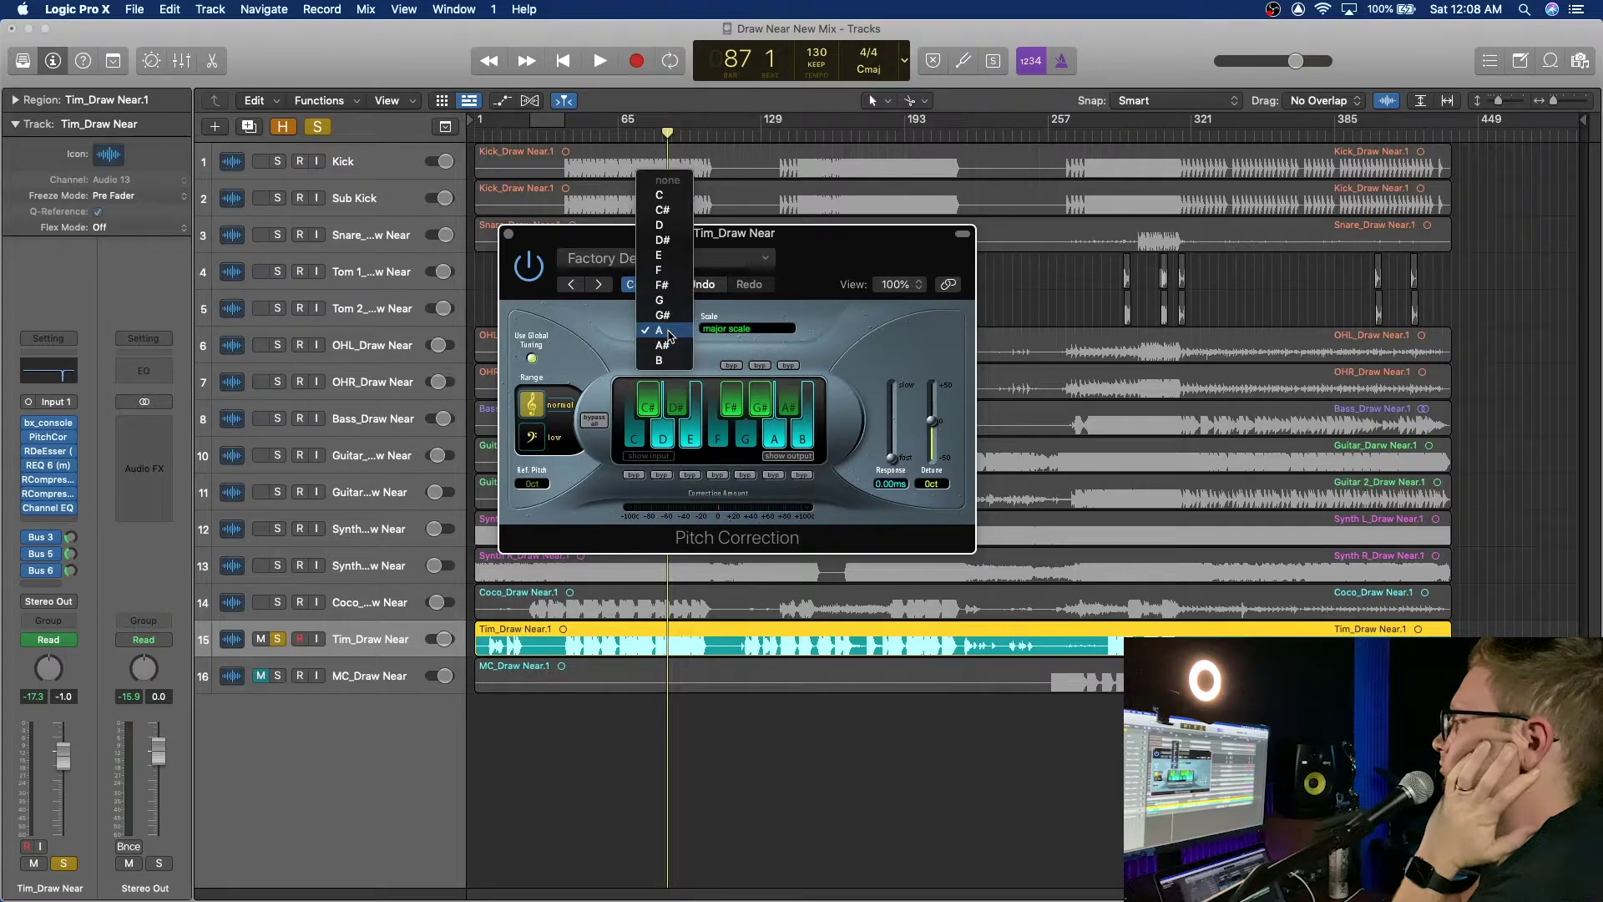
{"action": "left_click", "coordinate": [668, 347]}
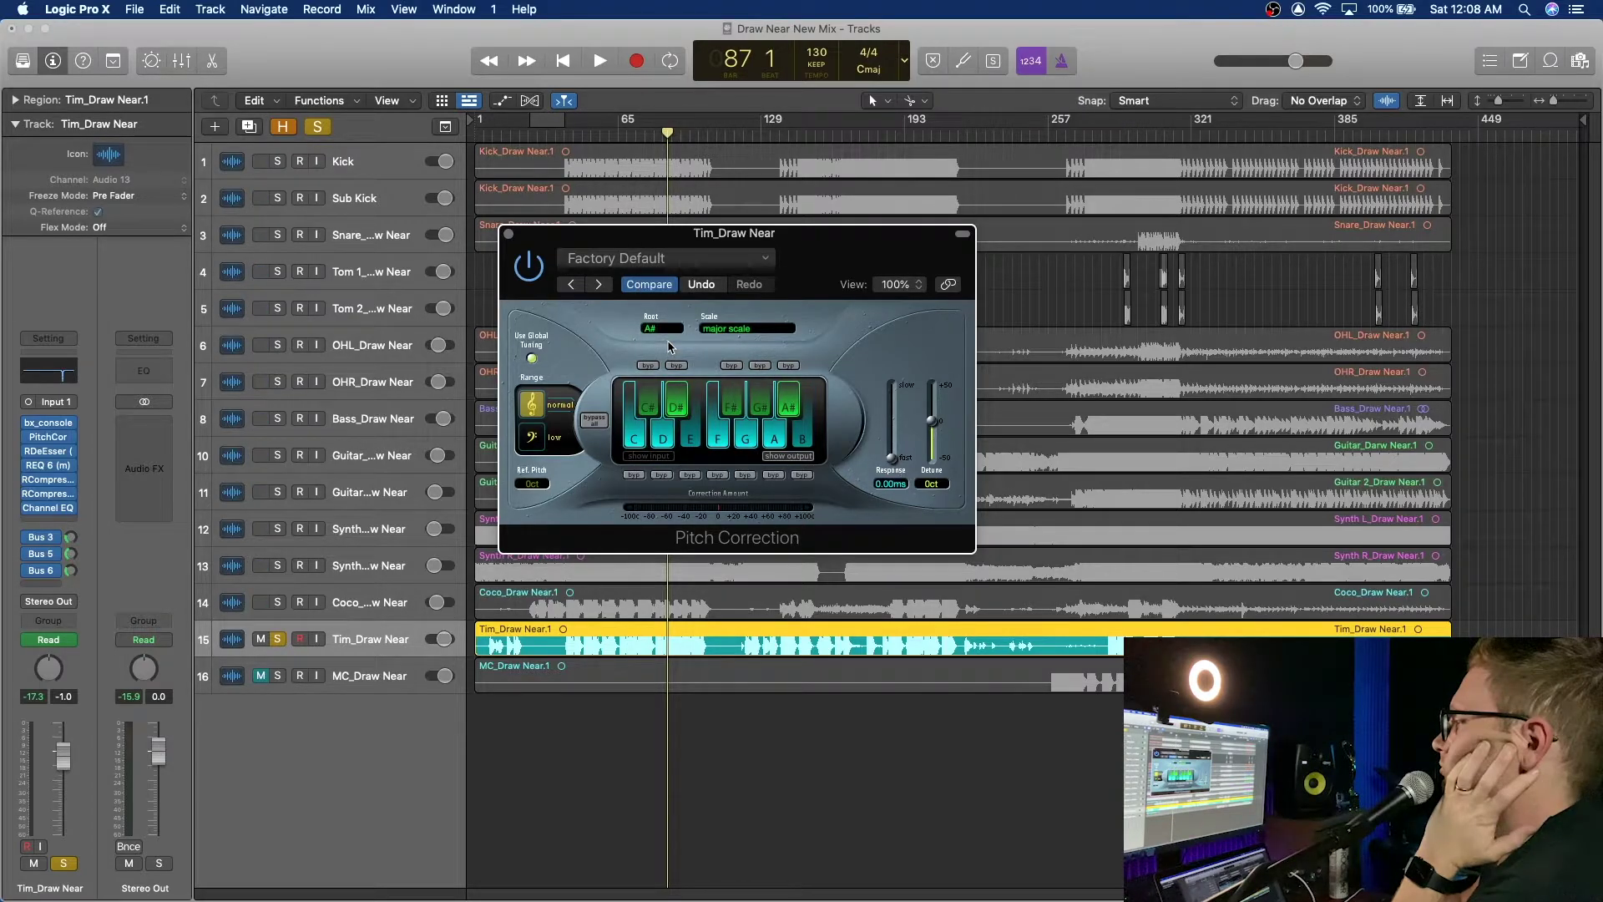
{"action": "key", "text": "space"}
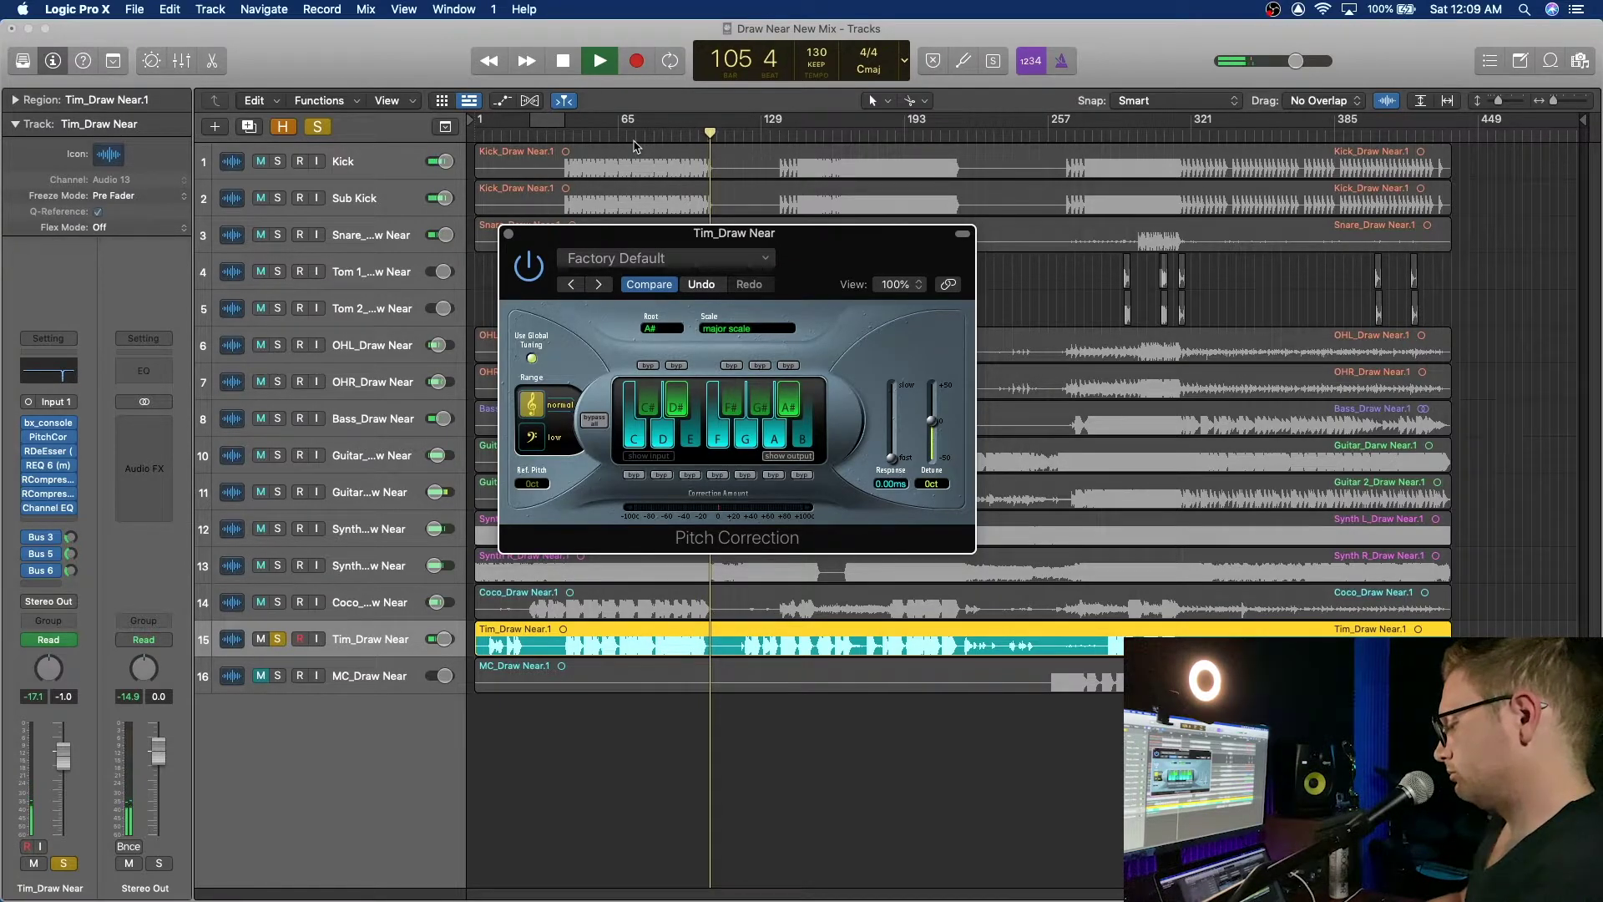
{"action": "key", "text": "space"}
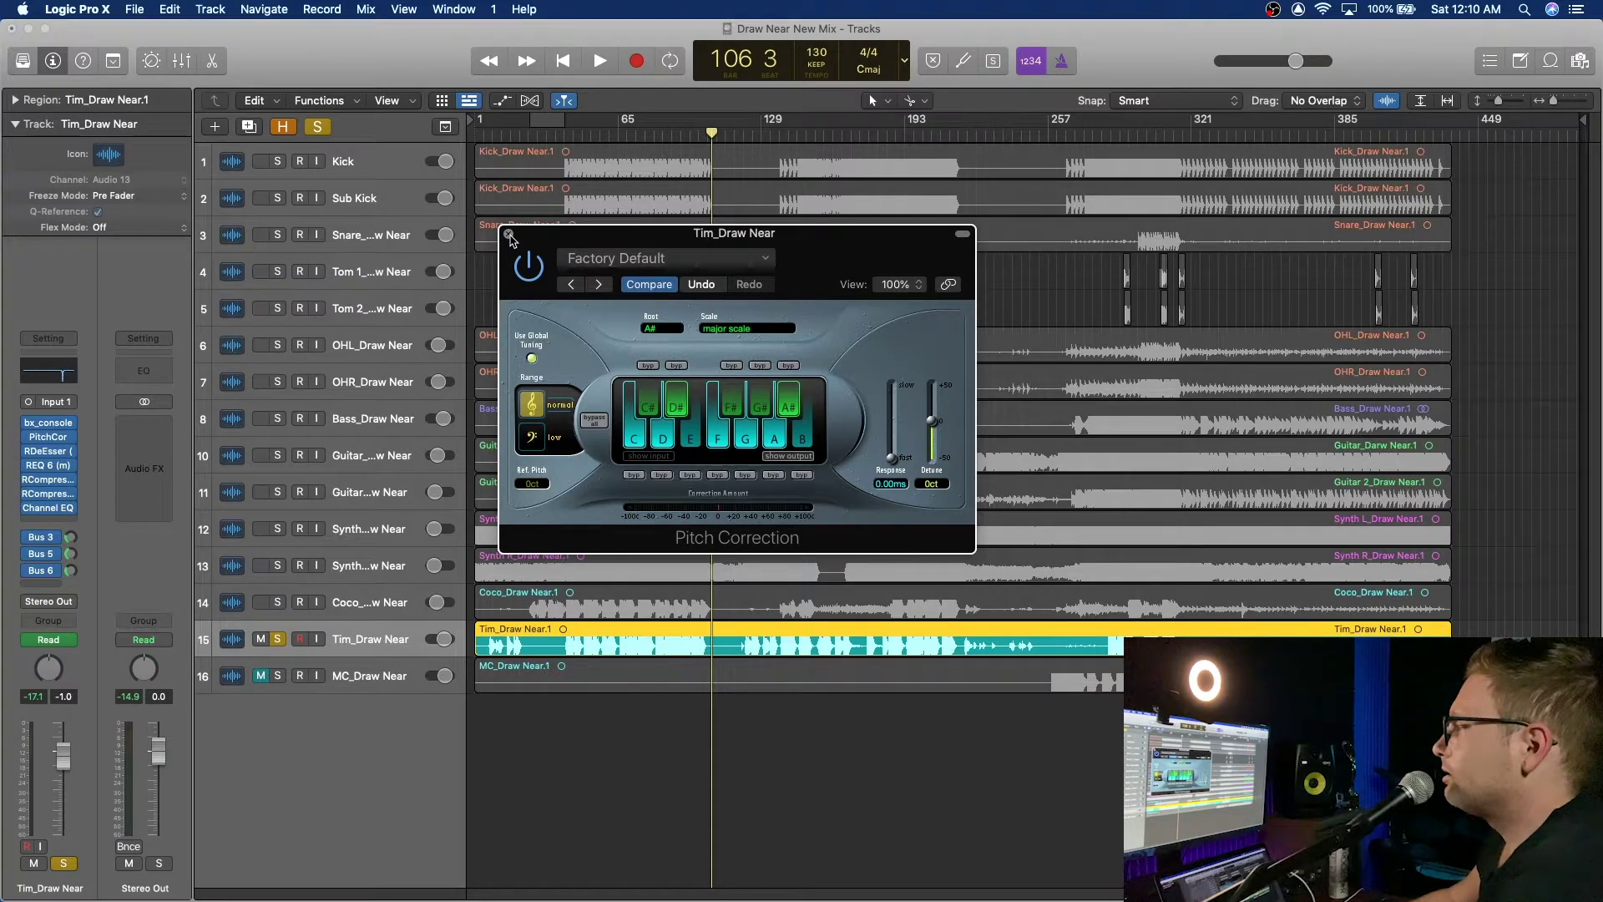
Step: Slow track 15's Pitch Correction response to 122 ms and close the plug-in window
{"action": "left_click_drag", "start_coordinate": [894, 458], "coordinate": [900, 435]}
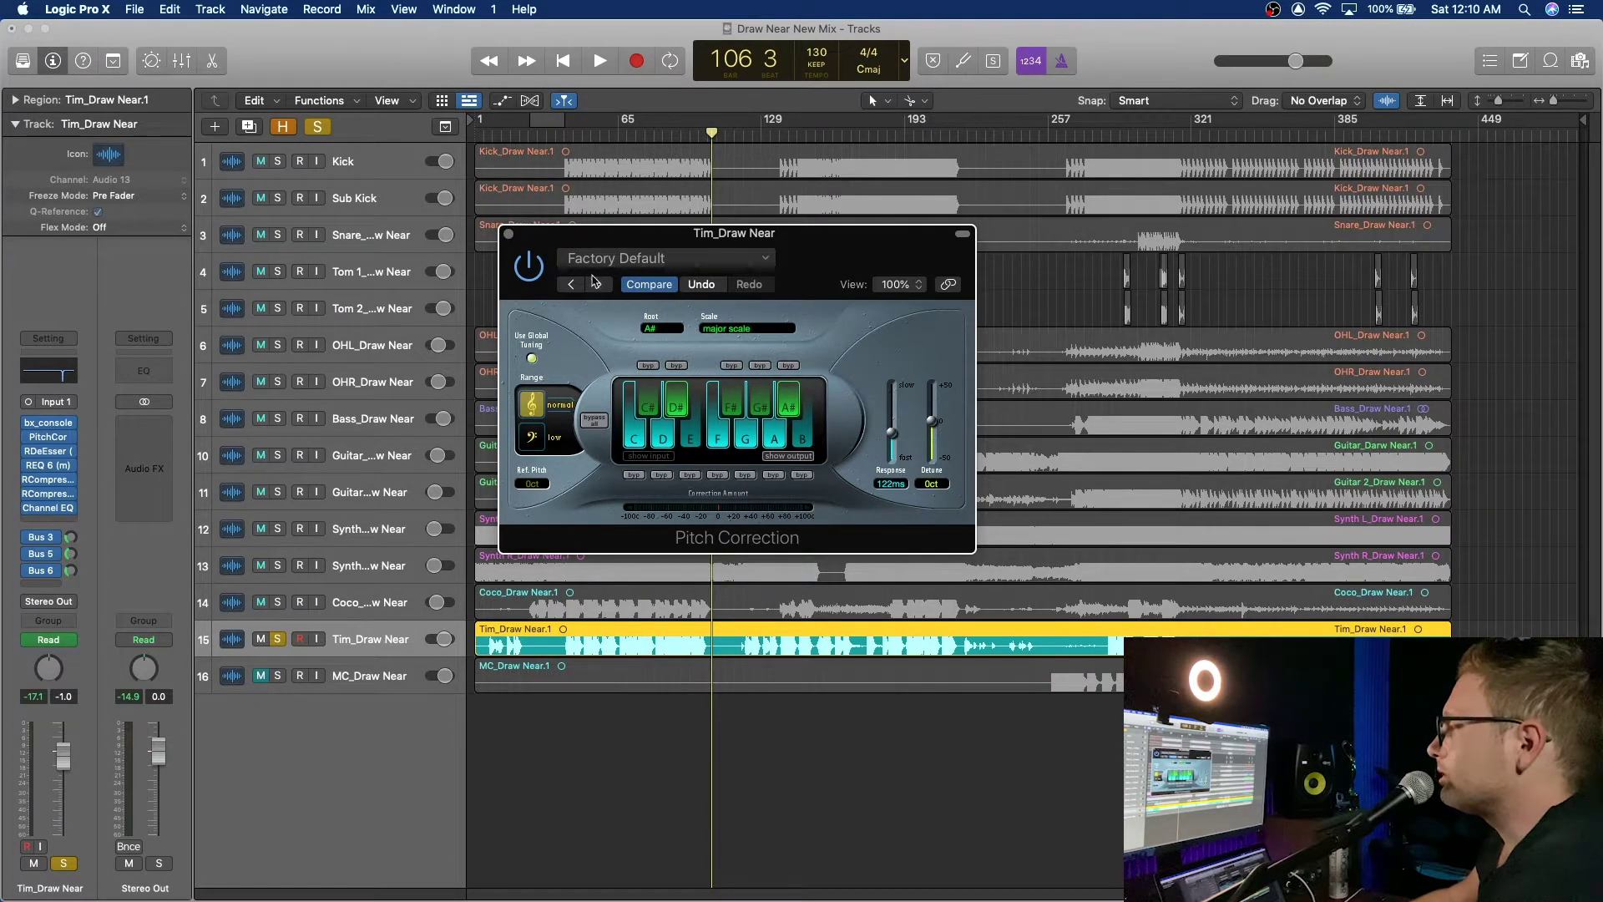
{"action": "left_click", "coordinate": [509, 235]}
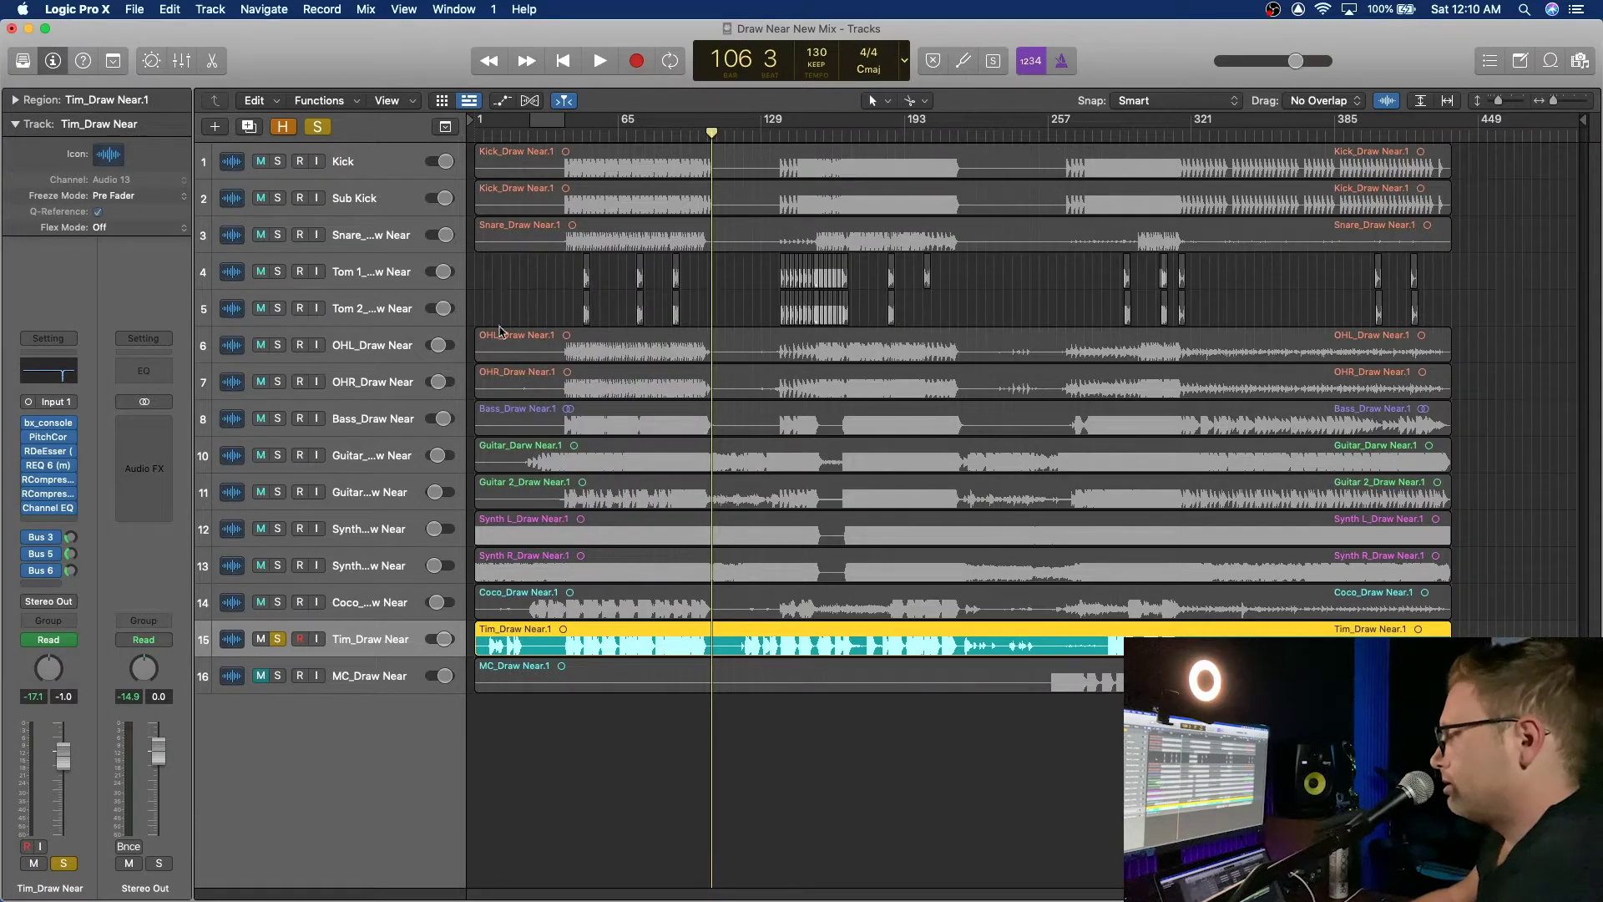
Step: Open Pitch Correction on track 14 and set it to the major scale with A# as the root note
{"action": "left_click", "coordinate": [359, 603]}
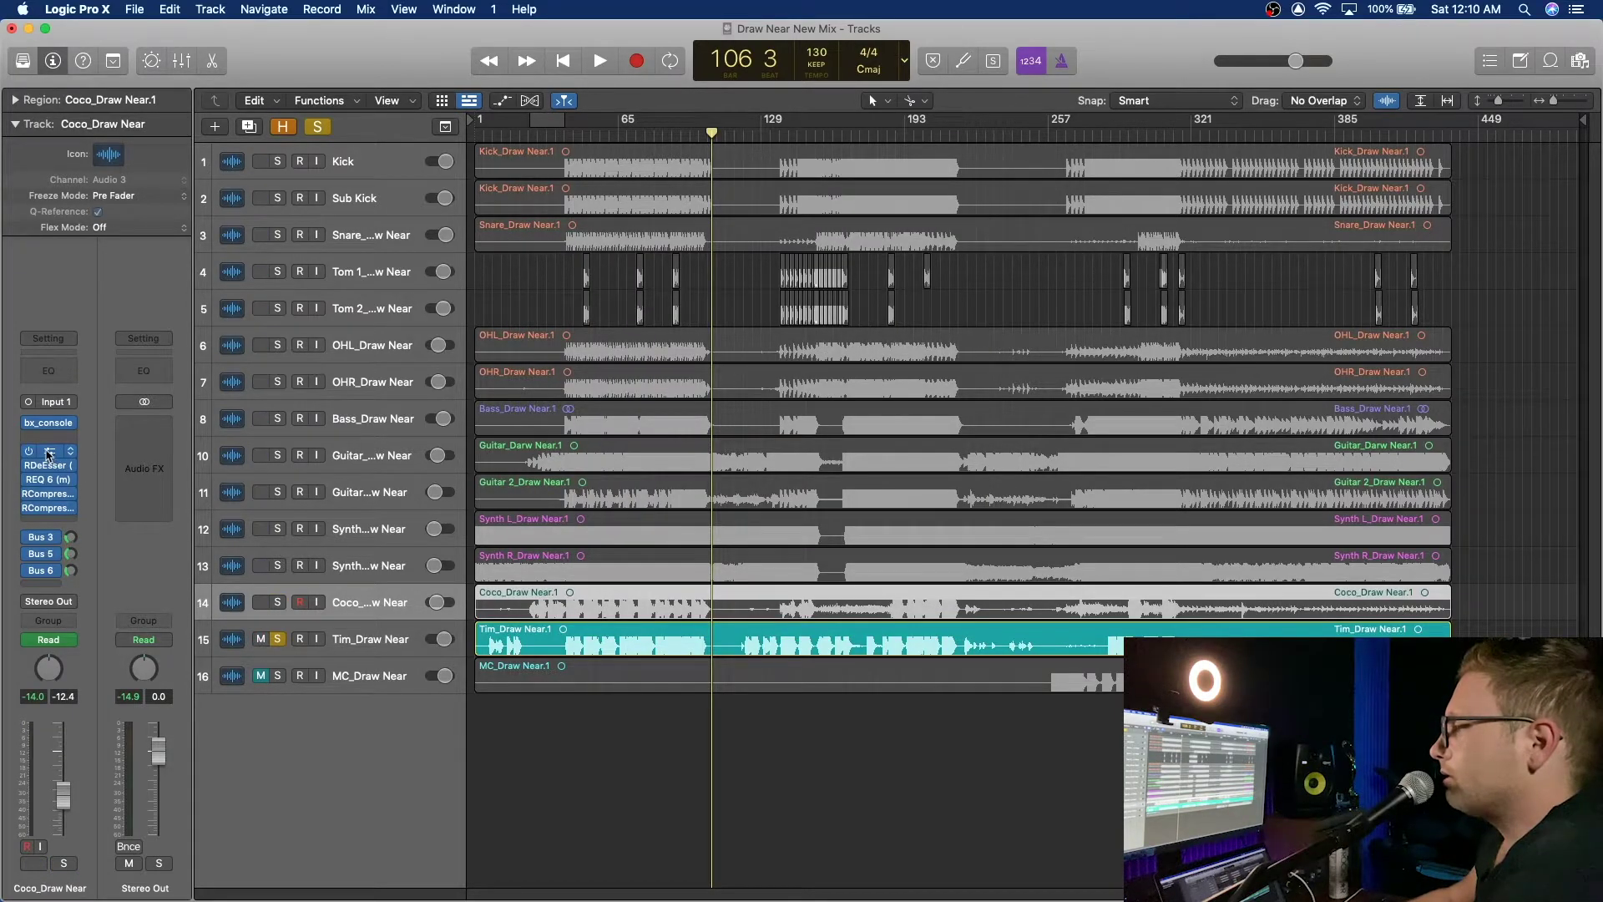
{"action": "left_click", "coordinate": [49, 455]}
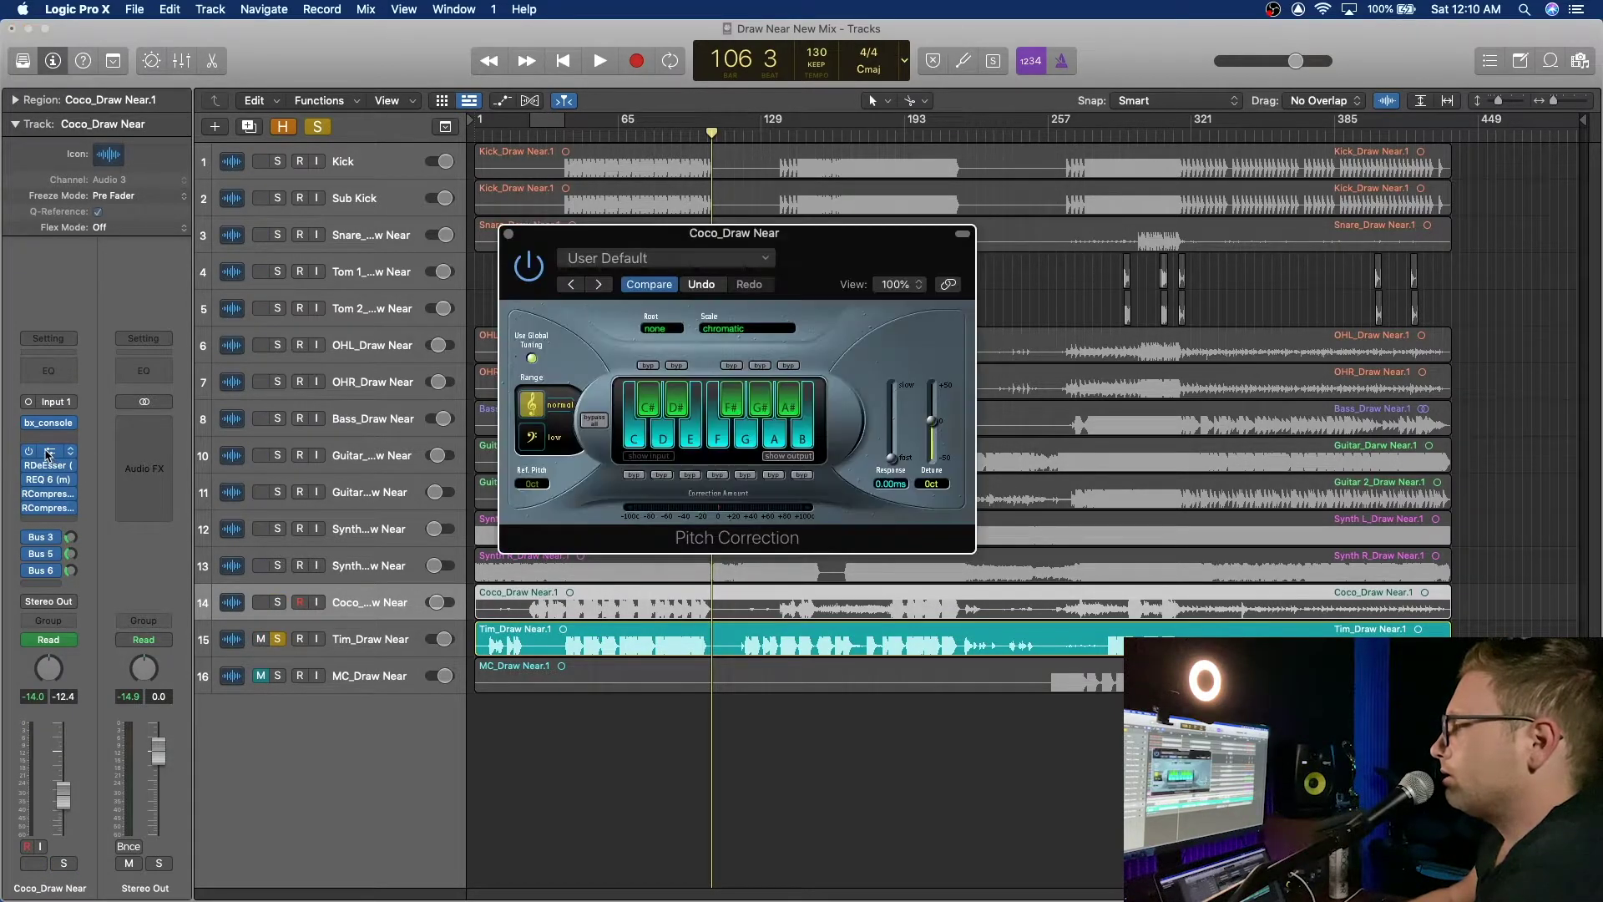
{"action": "left_click", "coordinate": [739, 334]}
{"action": "left_click", "coordinate": [741, 346]}
{"action": "left_click", "coordinate": [658, 329]}
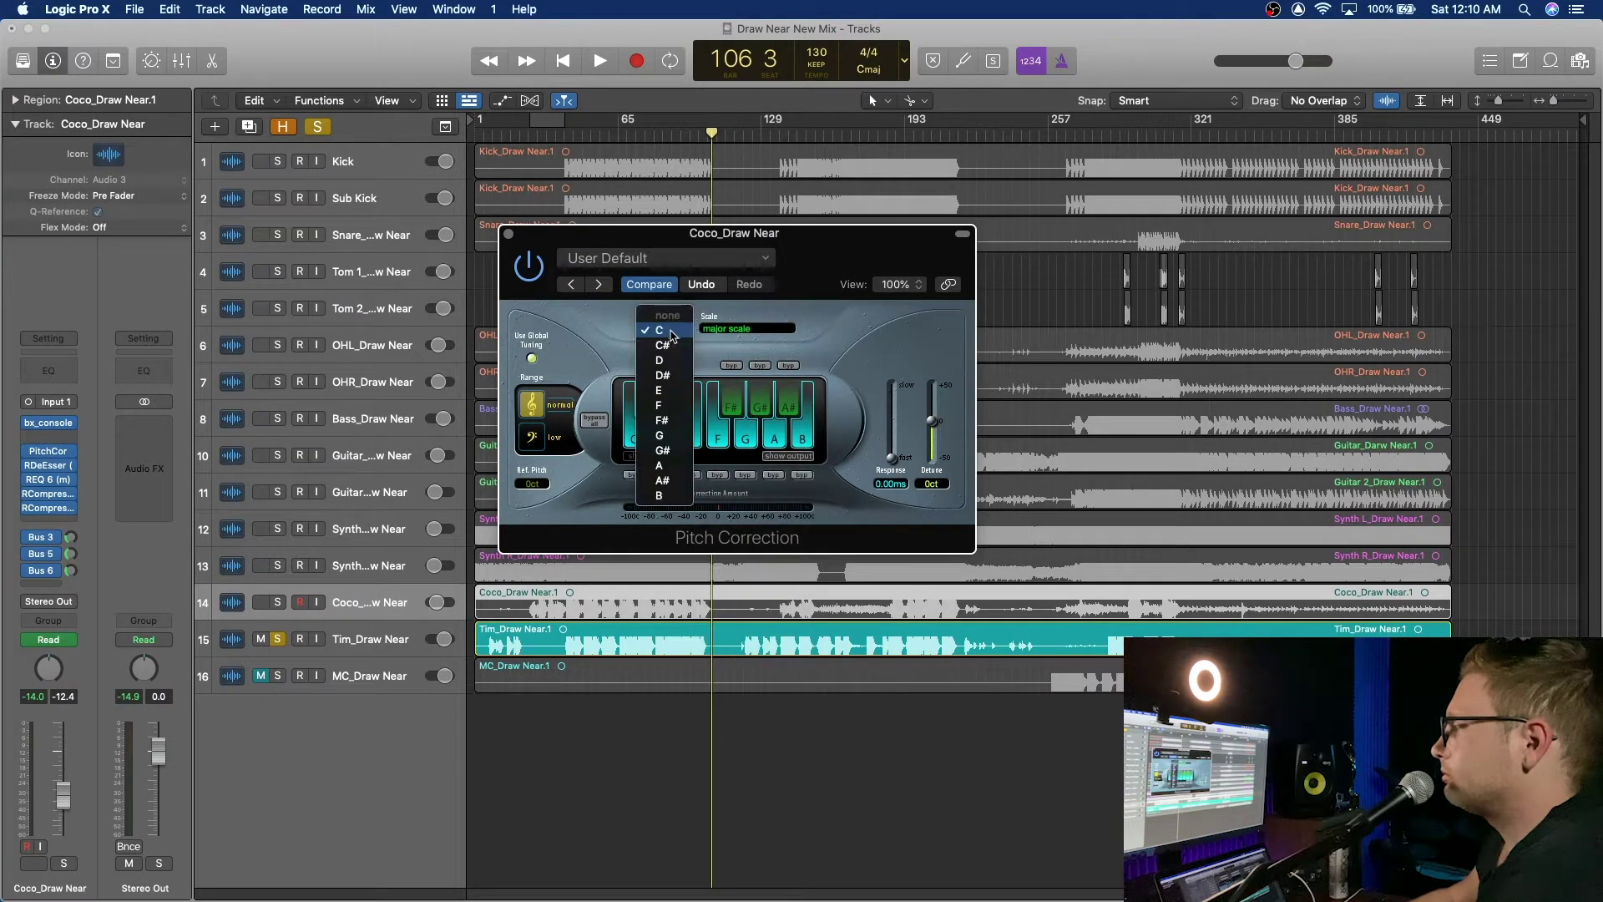
{"action": "left_click", "coordinate": [663, 480]}
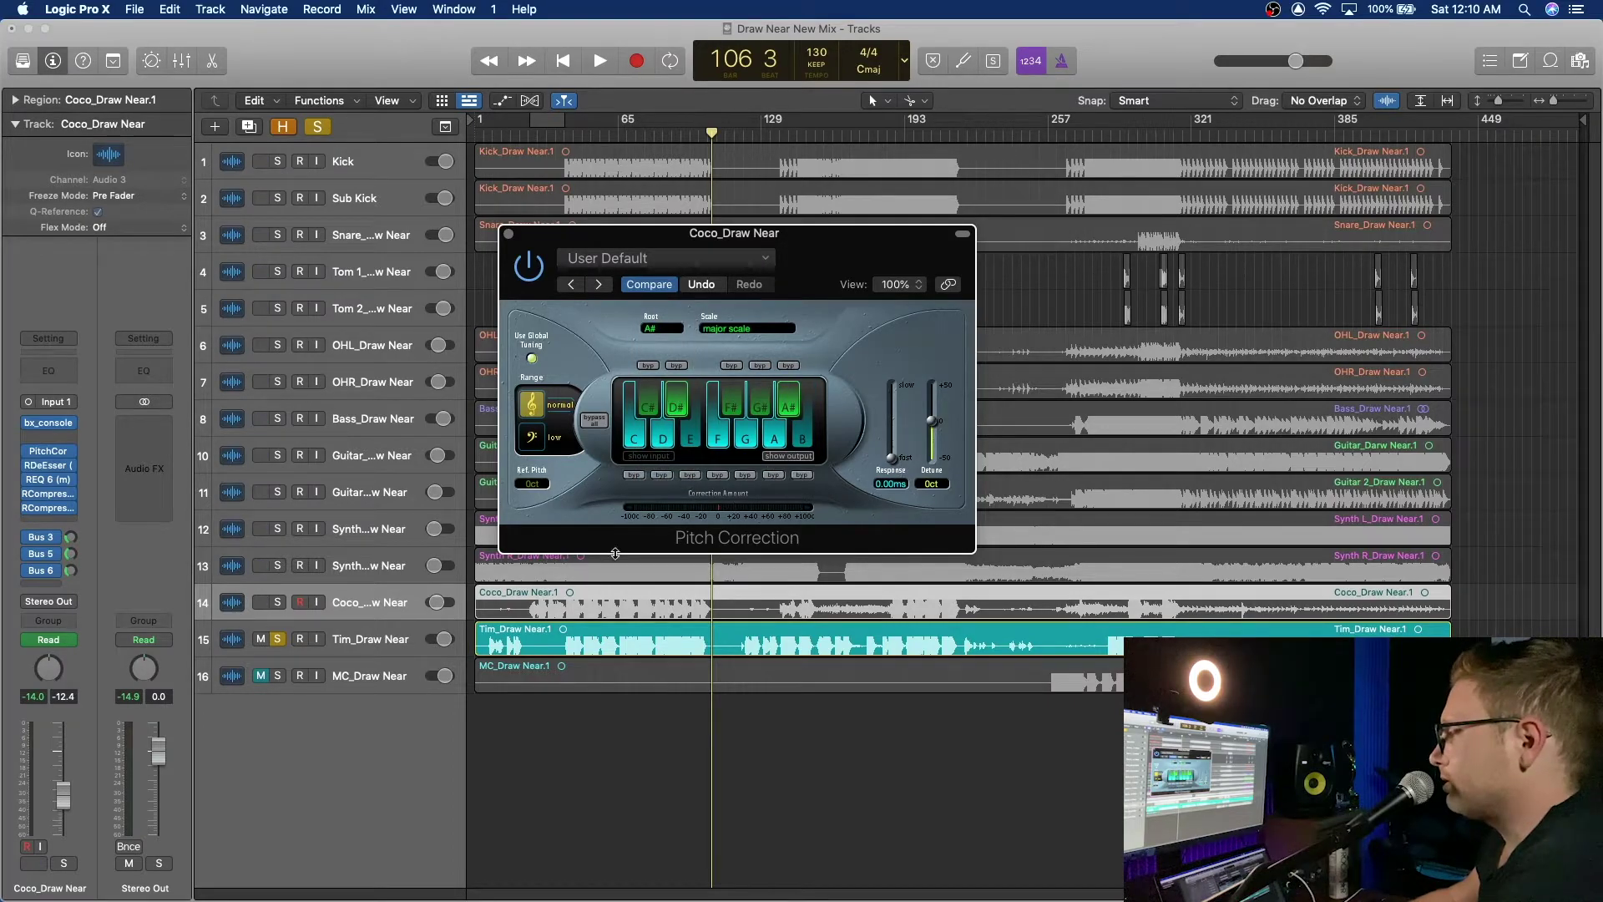
Step: Solo track 14 and play from around bar 83, taking track 15 out of solo to hear track 14 alone
{"action": "left_click", "coordinate": [278, 602]}
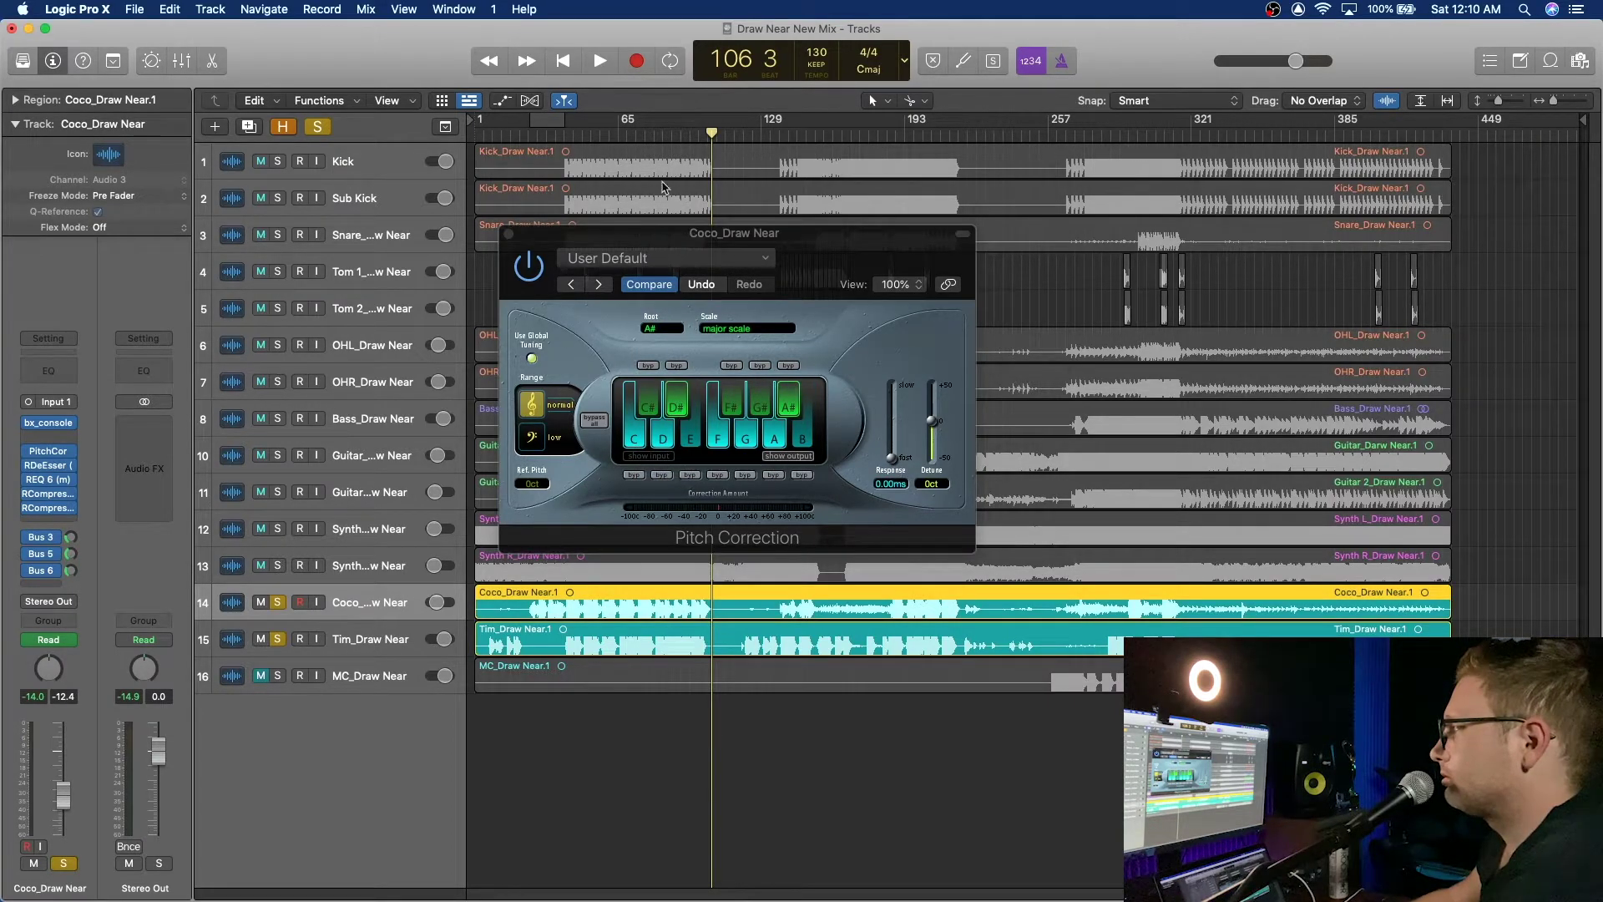
{"action": "left_click", "coordinate": [659, 134]}
{"action": "key", "text": "space"}
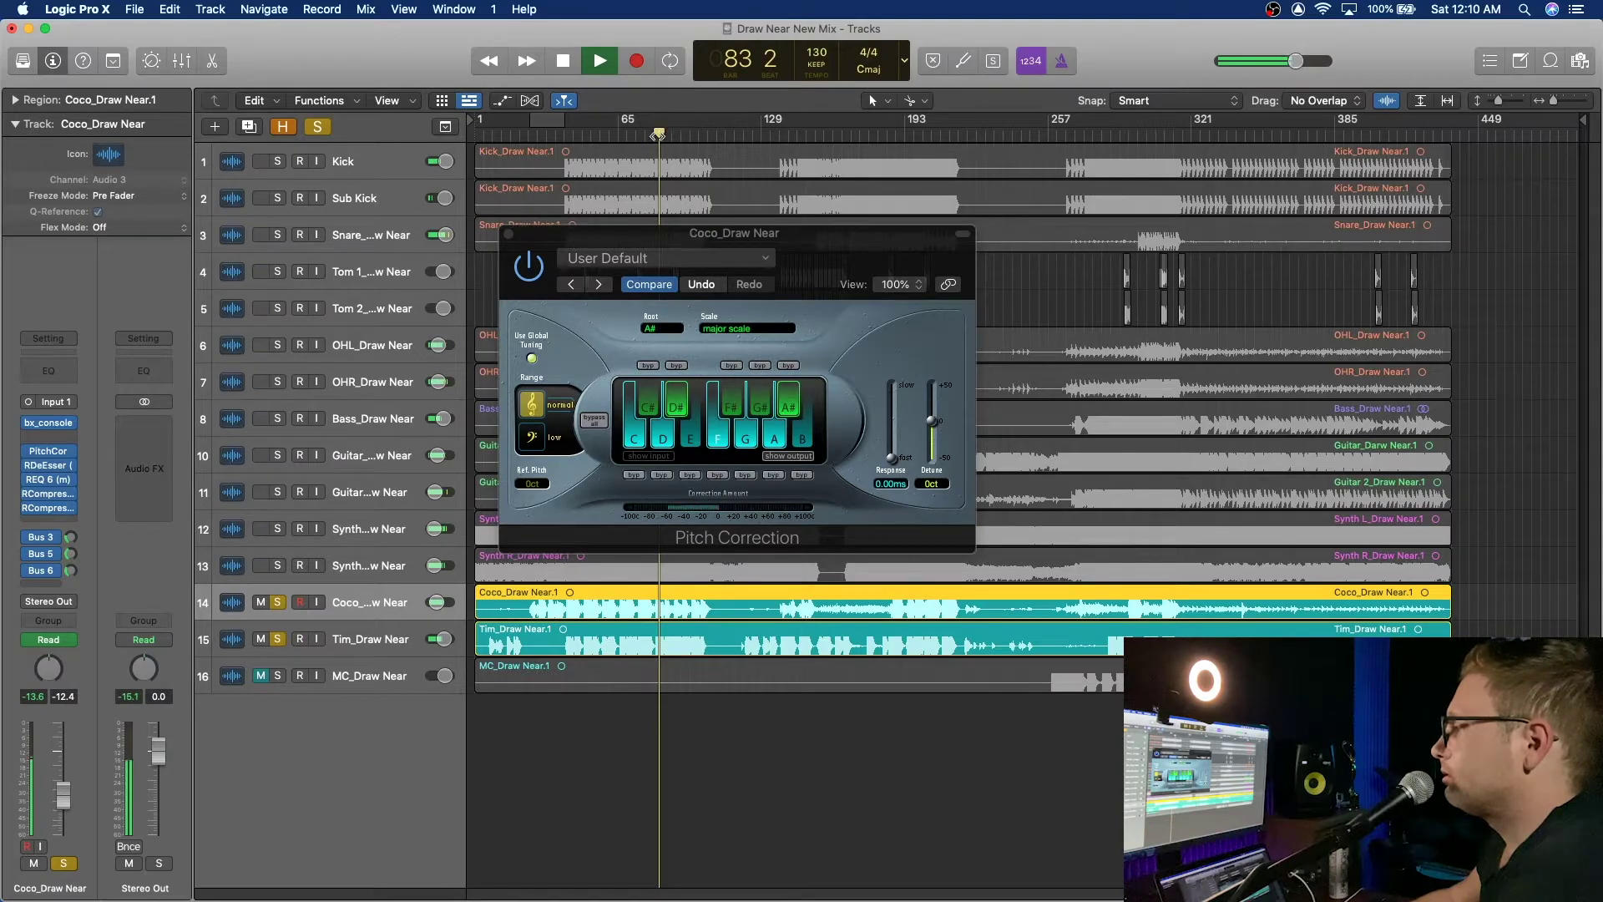
{"action": "left_click", "coordinate": [278, 639]}
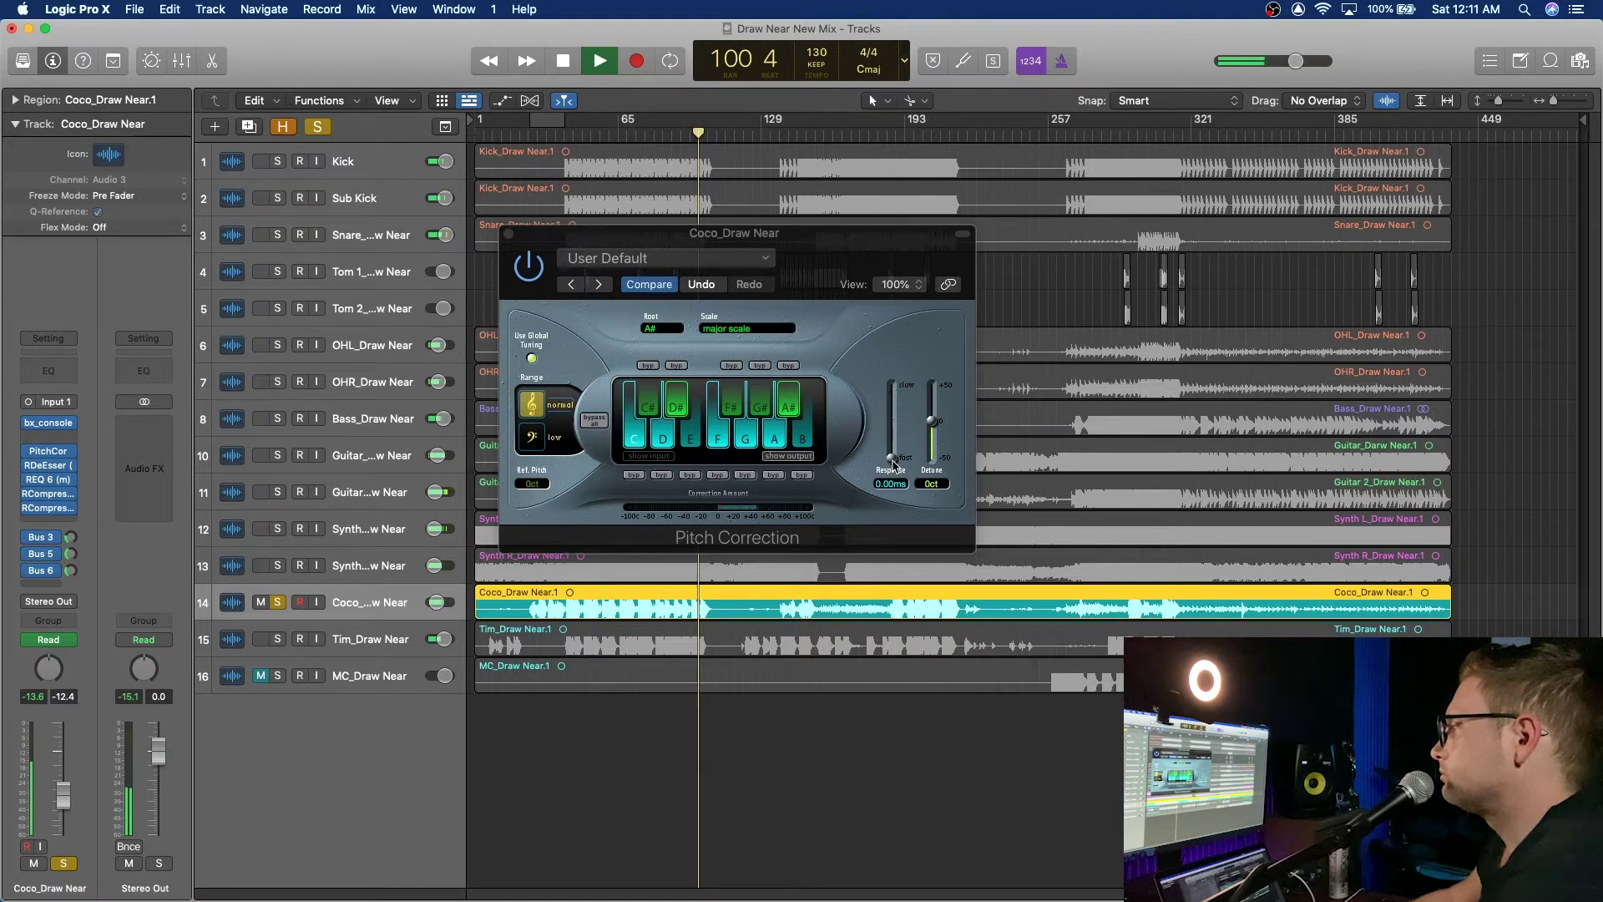
{"action": "key", "text": "space"}
Step: Set track 14's Pitch Correction response to 115 ms, close the plug-in, and take the track out of solo
{"action": "mouse_move", "coordinate": [893, 459]}
{"action": "left_mouse_down"}
{"action": "mouse_move", "coordinate": [902, 420]}
{"action": "mouse_move", "coordinate": [897, 443]}
{"action": "left_mouse_up"}
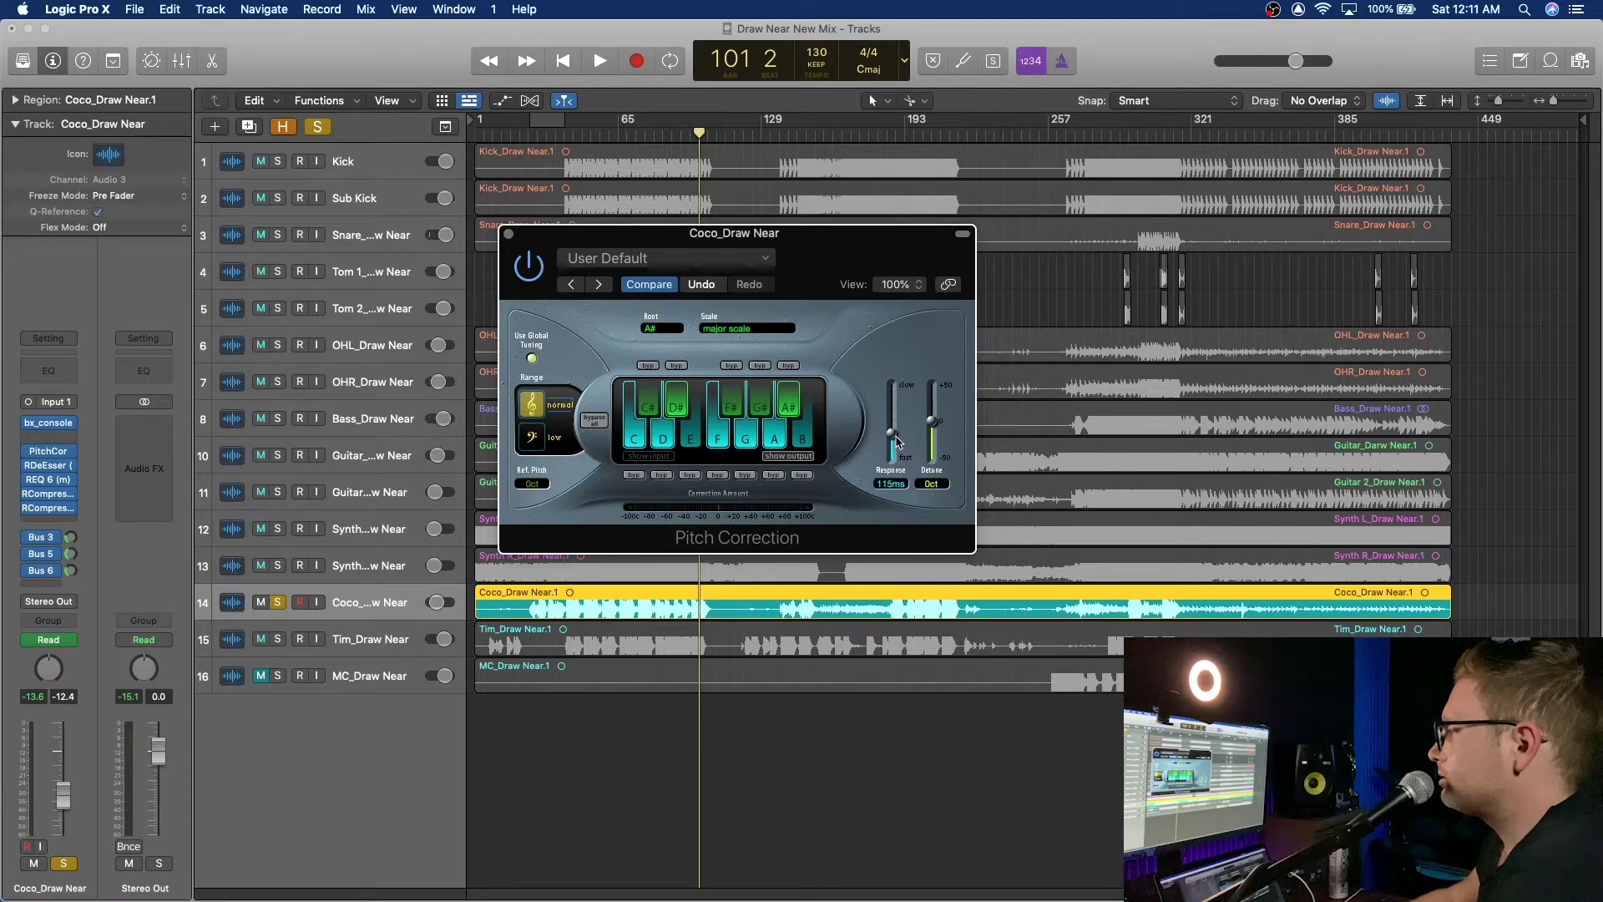
{"action": "left_click_drag", "start_coordinate": [898, 441], "coordinate": [897, 443]}
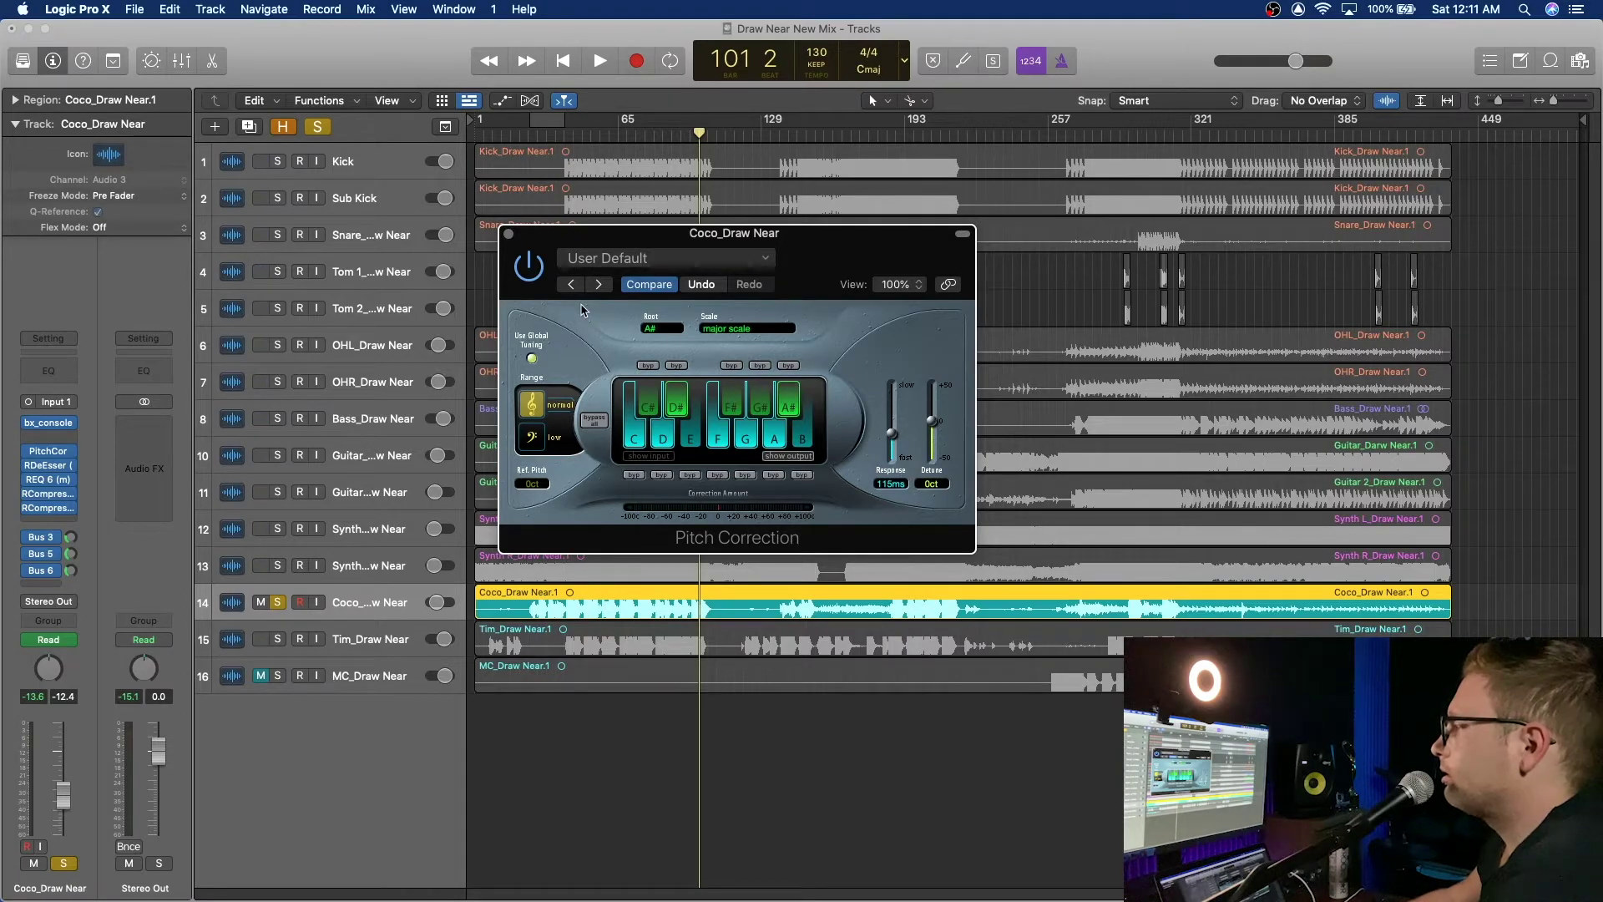
{"action": "left_click", "coordinate": [508, 236]}
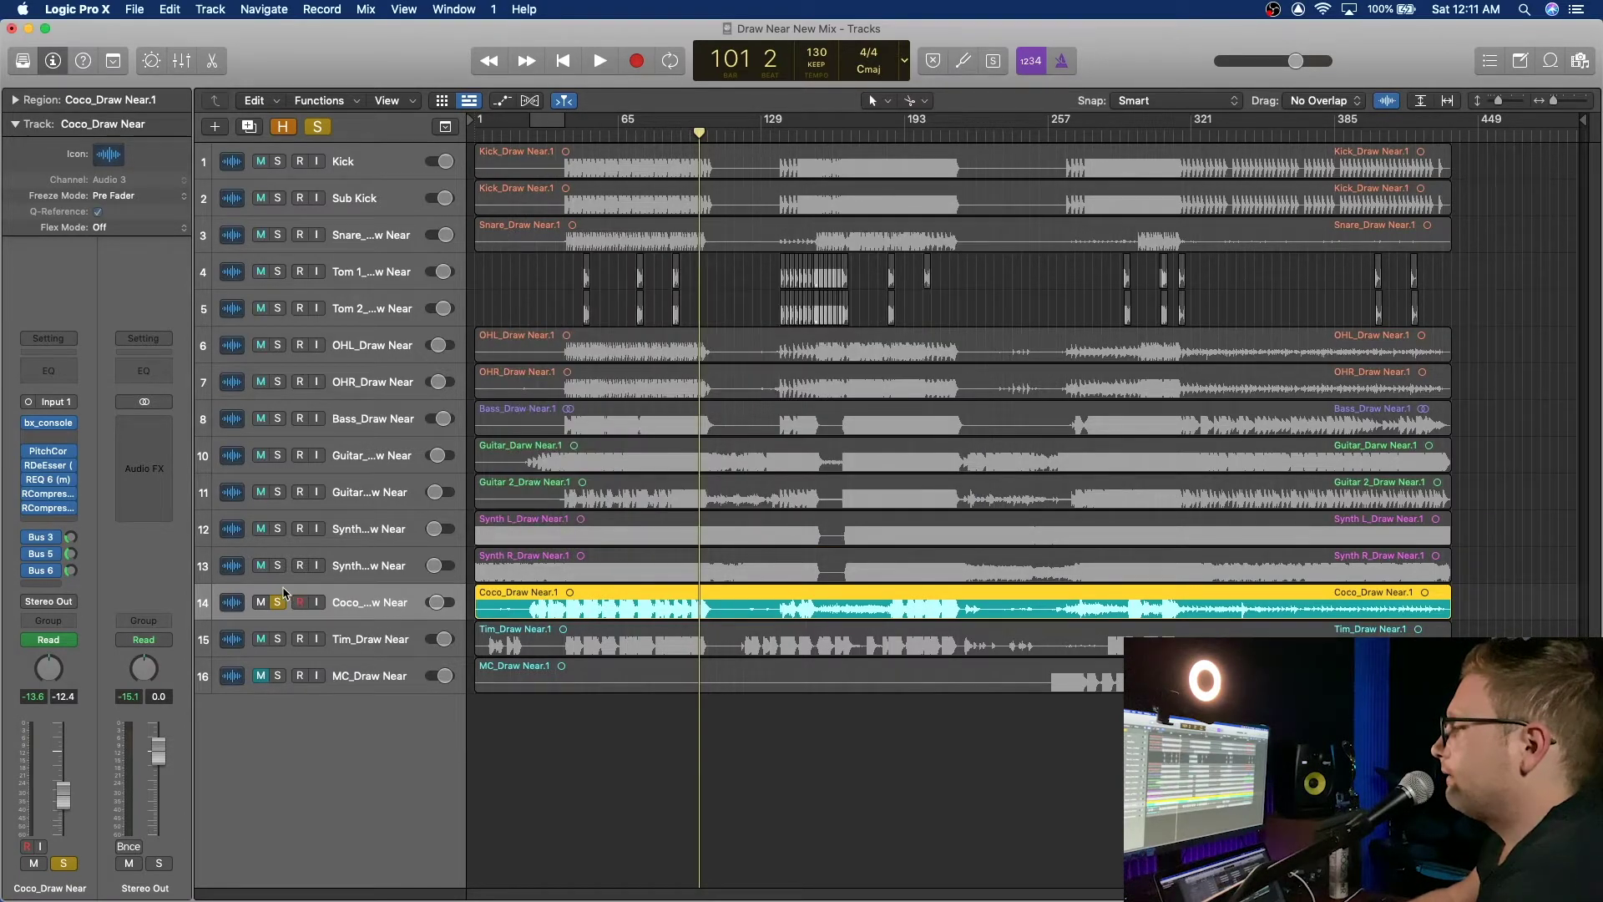
{"action": "left_click", "coordinate": [277, 602]}
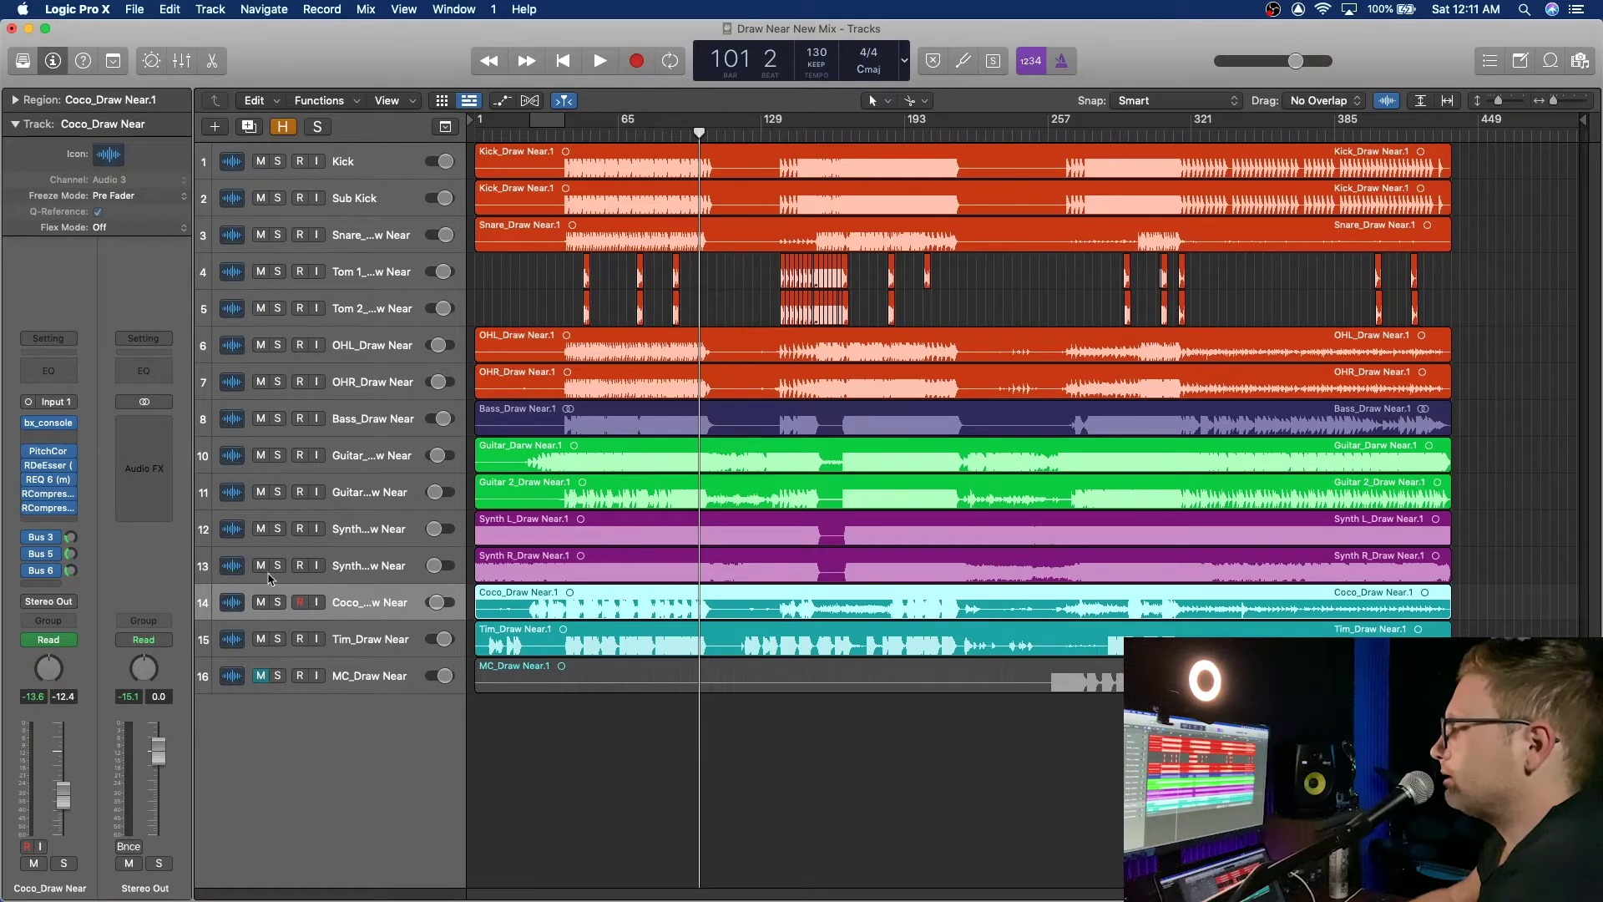
Step: Insert Celemony's mono Melodyne plug-in on track 15 between bx_console and PitchCor, and dismiss the browser window
{"action": "left_click", "coordinate": [389, 641]}
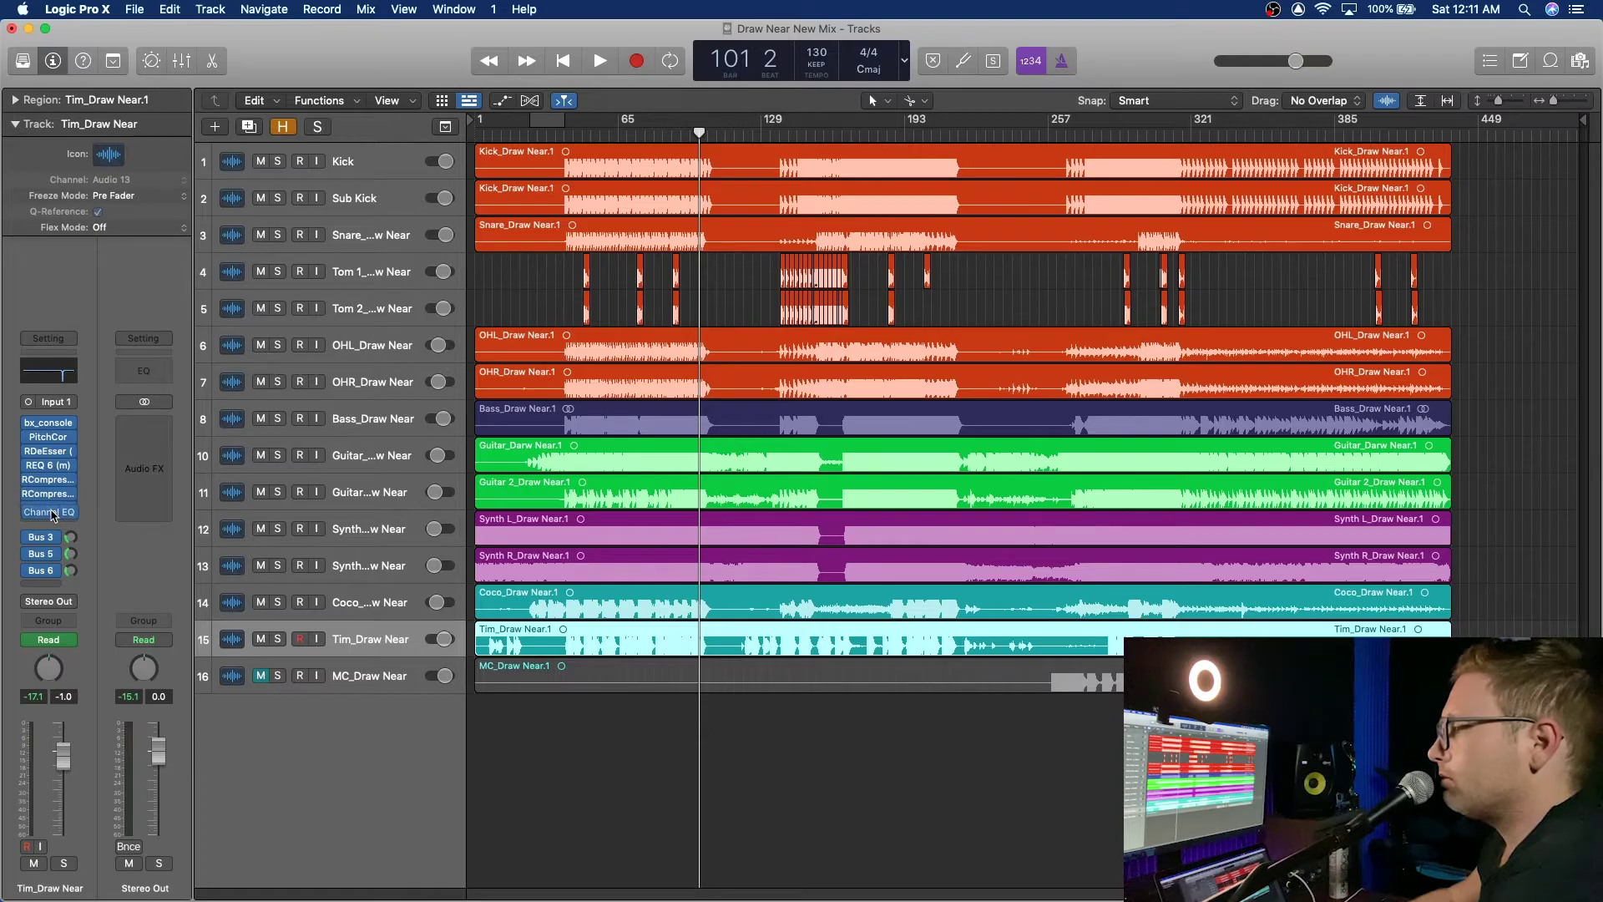
{"action": "left_click_drag", "start_coordinate": [51, 509], "coordinate": [53, 437]}
{"action": "left_click", "coordinate": [53, 423]}
{"action": "mouse_move", "coordinate": [92, 549]}
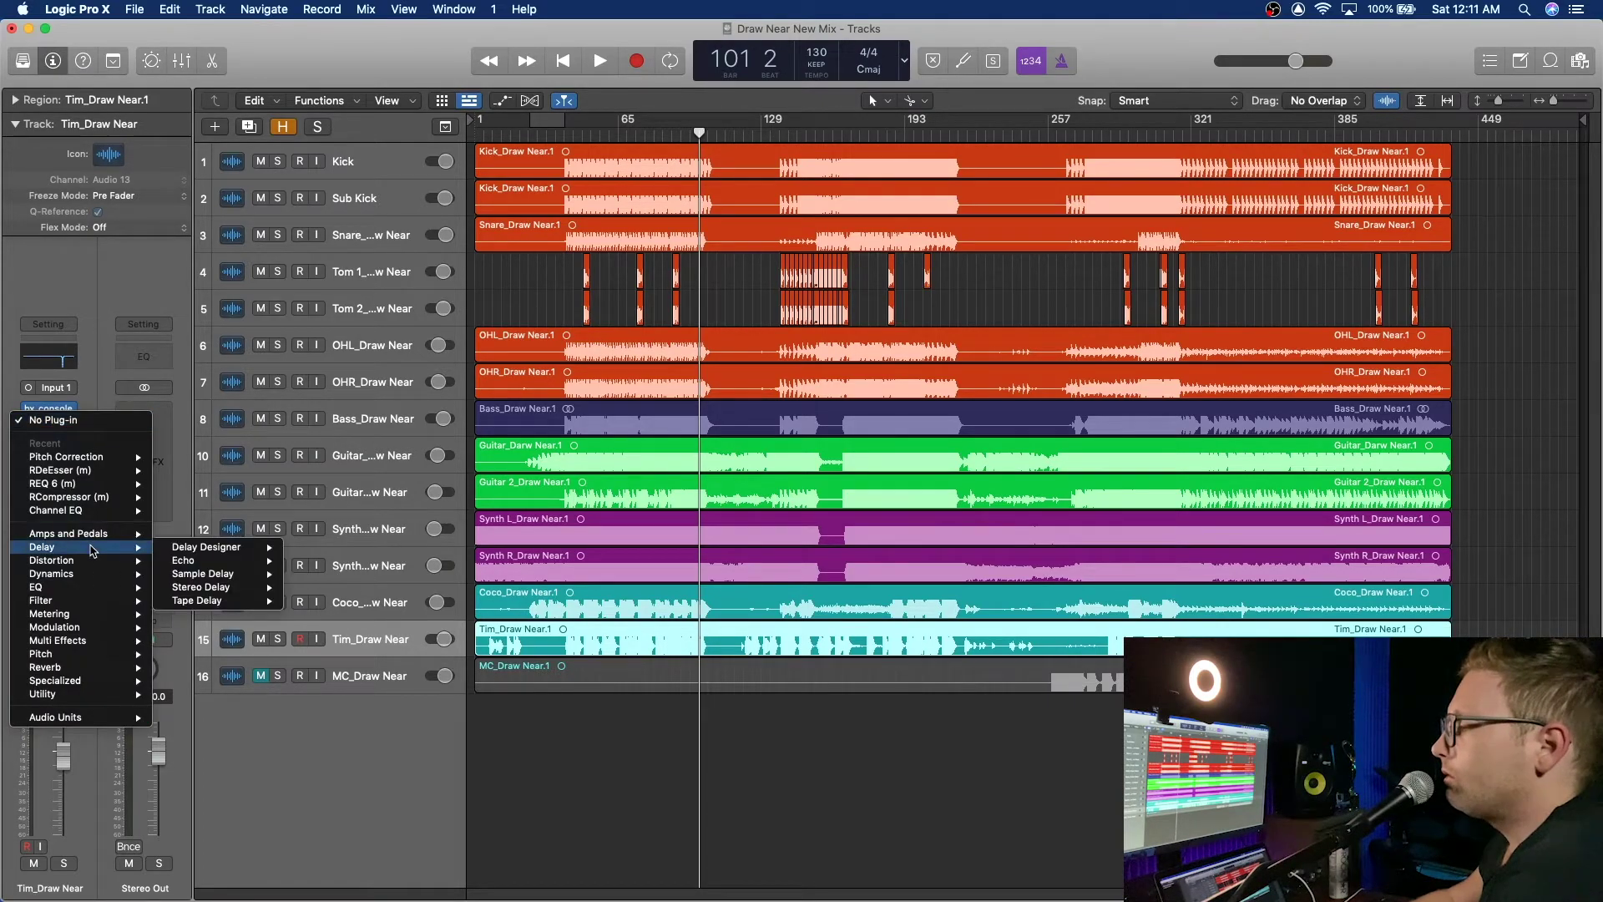
{"action": "mouse_move", "coordinate": [92, 720]}
{"action": "mouse_move", "coordinate": [213, 827]}
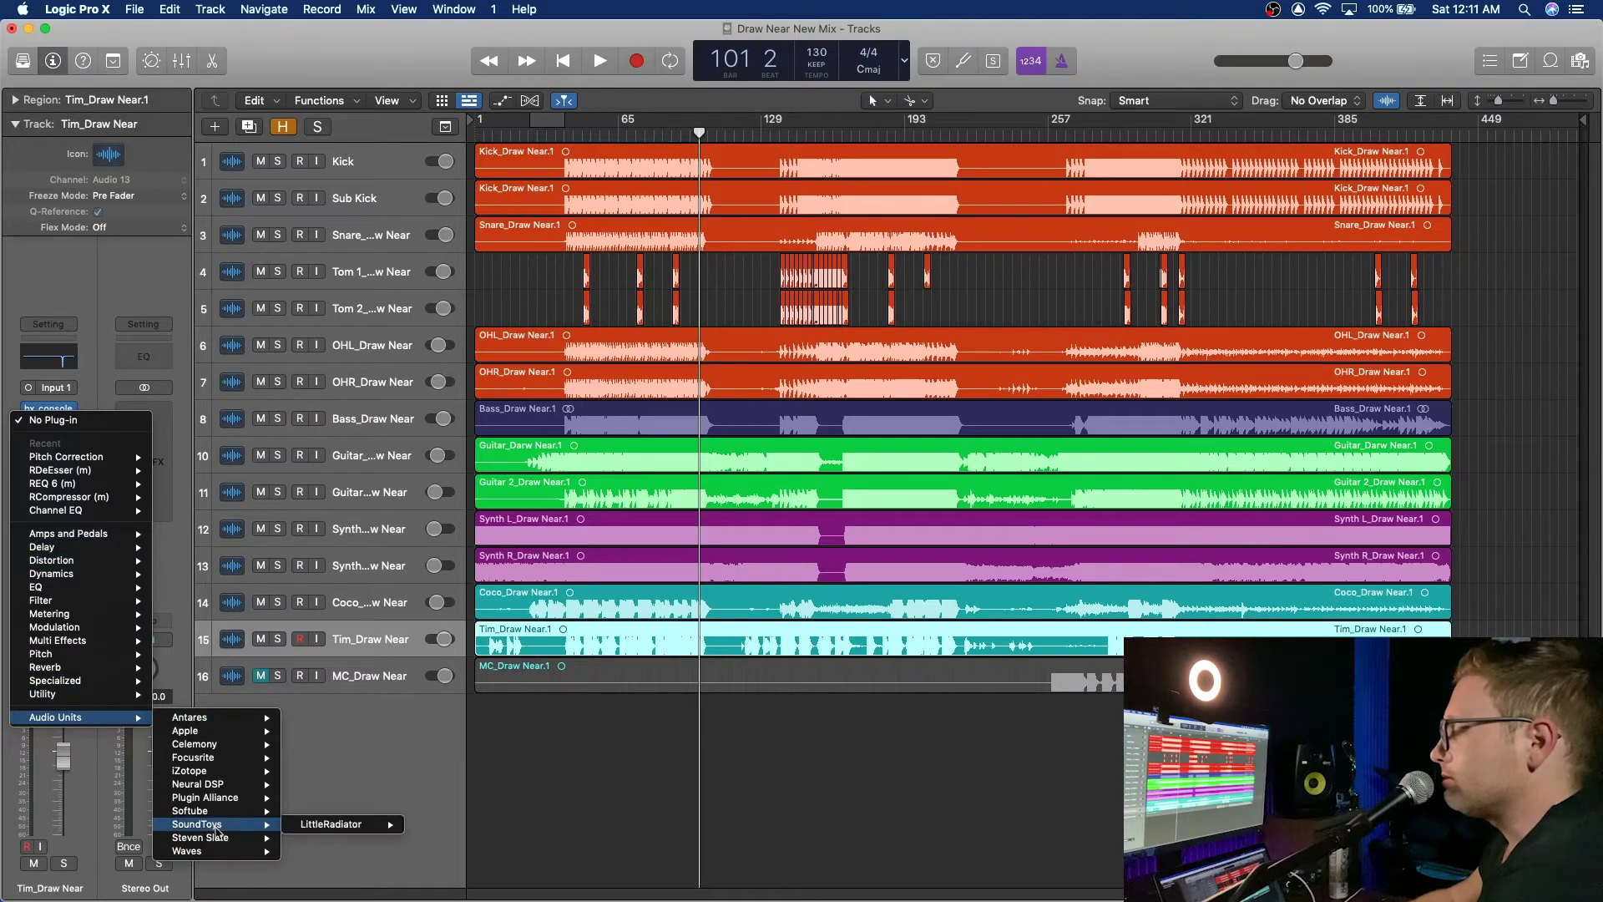
{"action": "mouse_move", "coordinate": [222, 854]}
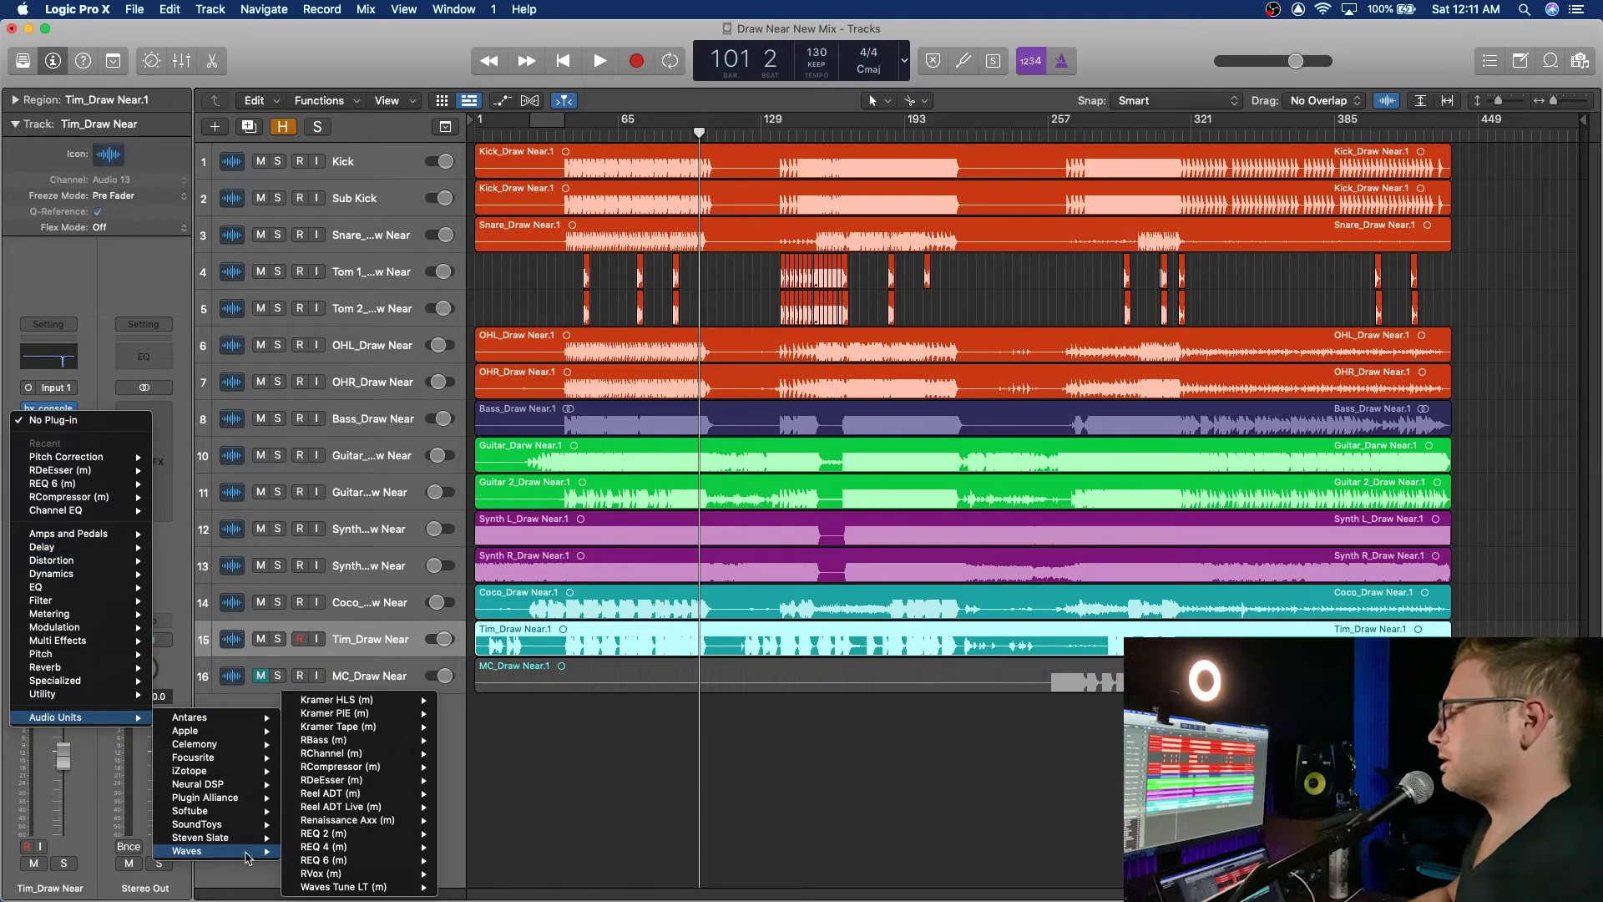
{"action": "mouse_move", "coordinate": [236, 745]}
{"action": "mouse_move", "coordinate": [317, 745]}
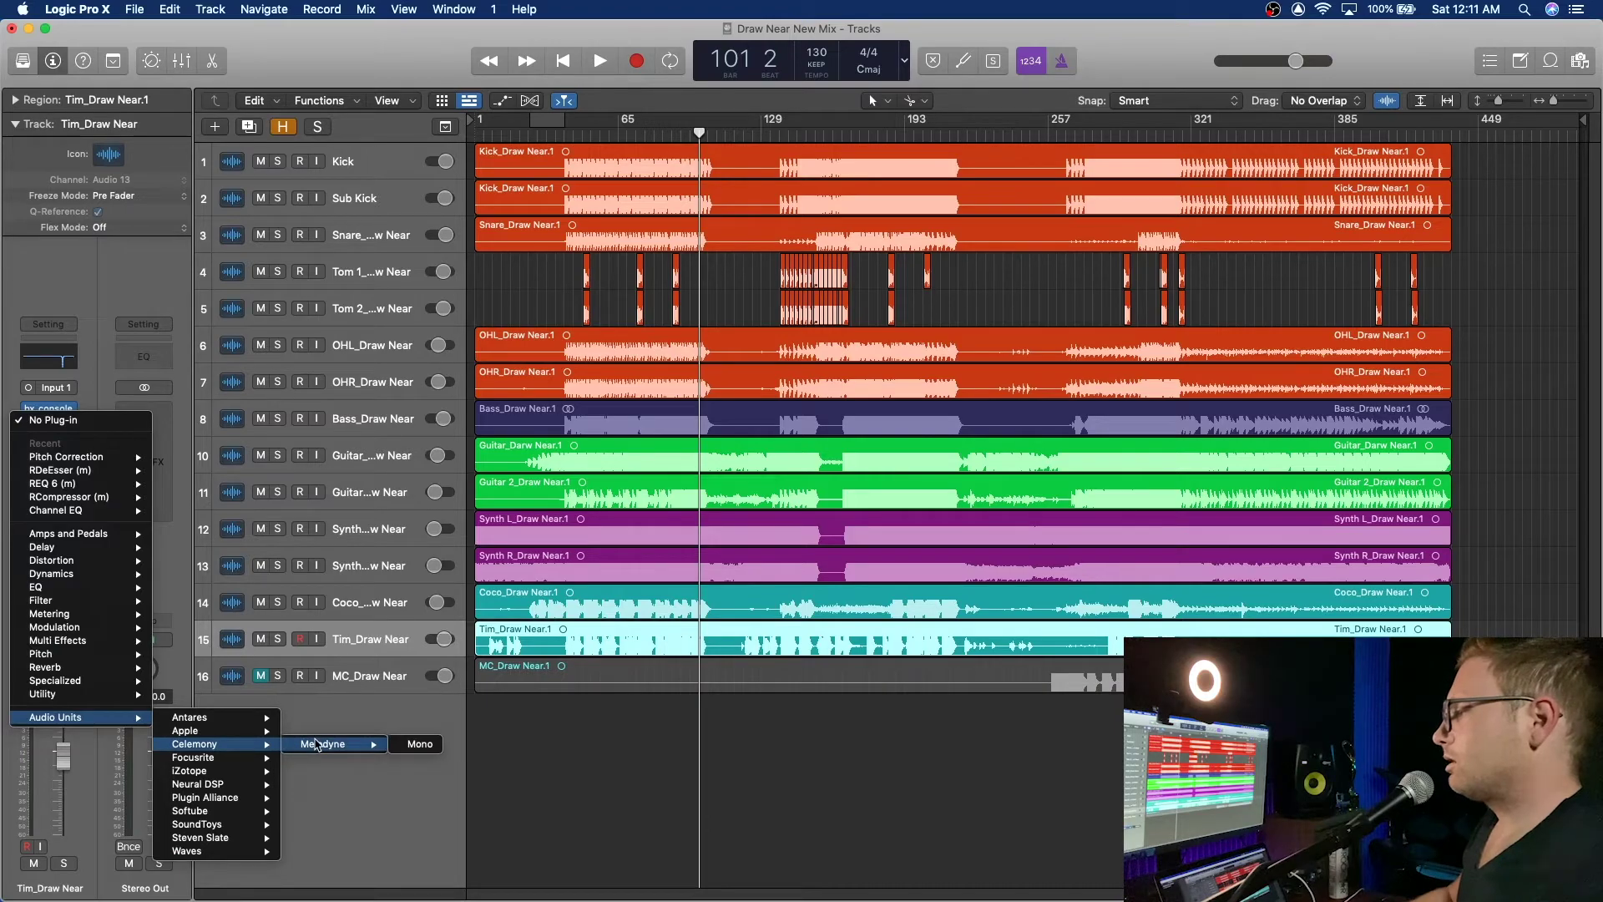
{"action": "left_click", "coordinate": [418, 744]}
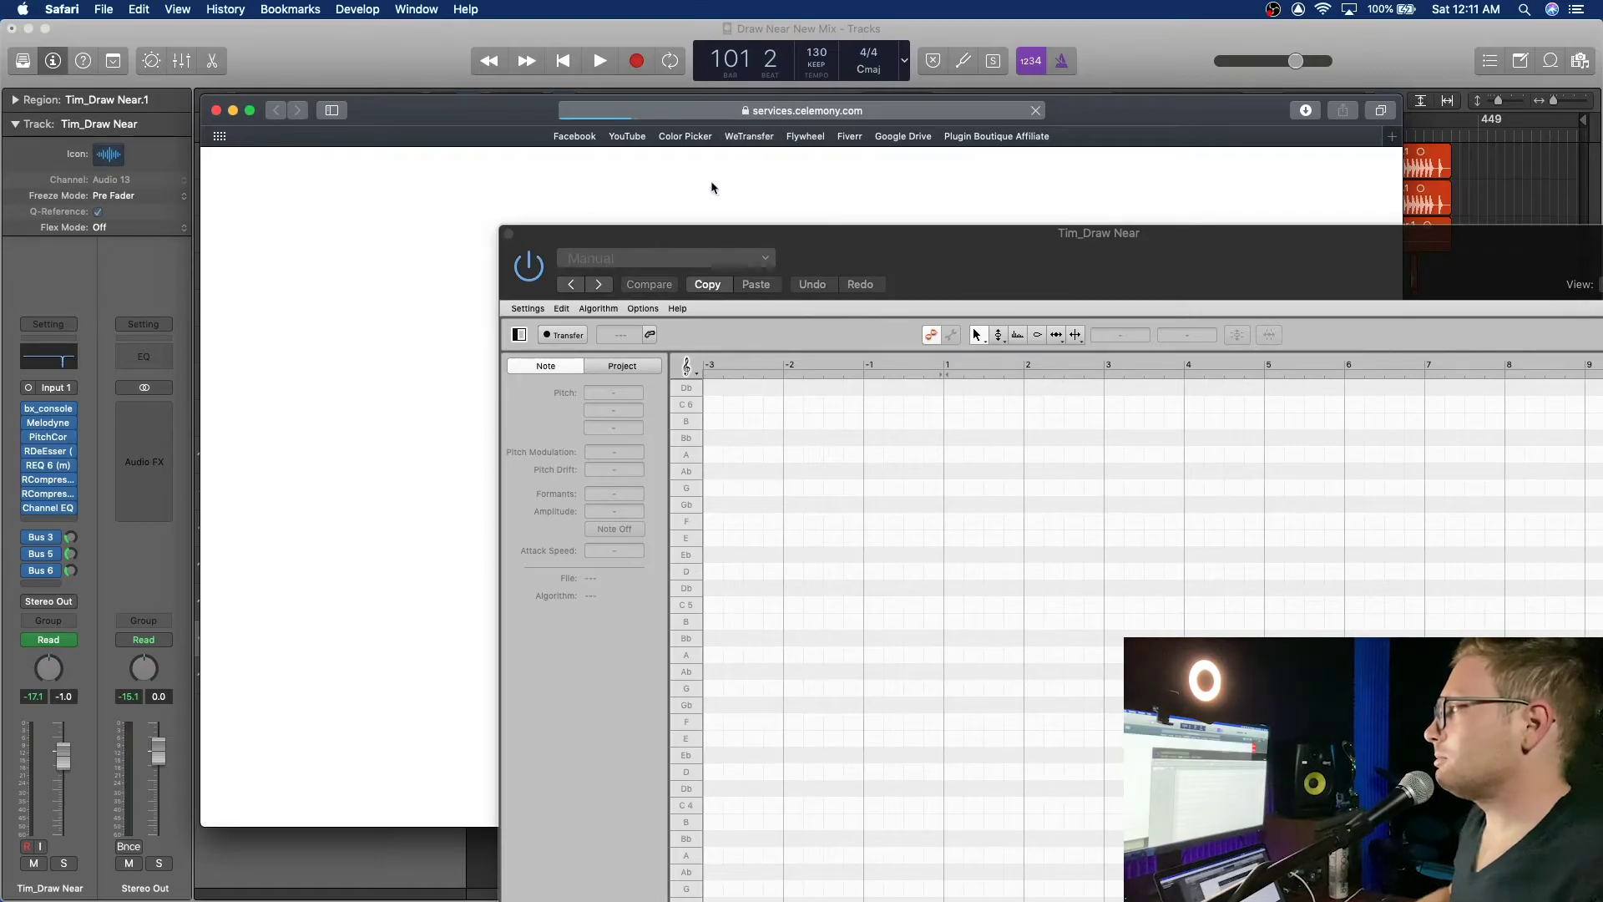
{"action": "left_click", "coordinate": [216, 111]}
Step: Move track 15's Melodyne window clear of the track list and insert mono Melodyne before PitchCor on track 14
{"action": "left_click_drag", "start_coordinate": [850, 231], "coordinate": [668, 105]}
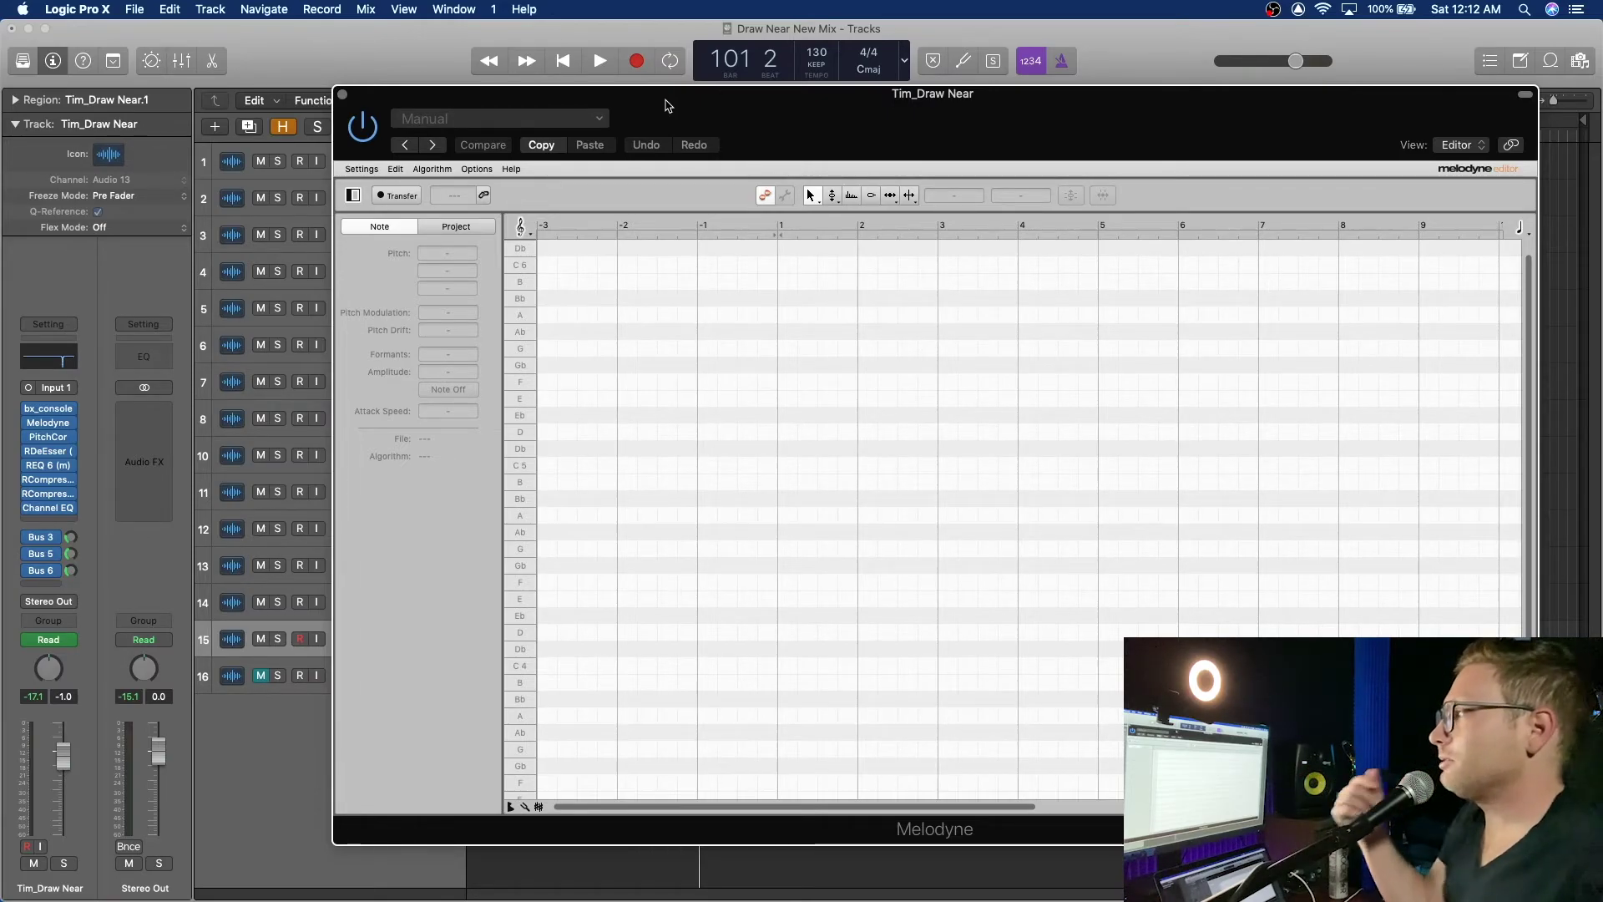
{"action": "left_click_drag", "start_coordinate": [876, 102], "coordinate": [738, 63]}
{"action": "left_click_drag", "start_coordinate": [297, 54], "coordinate": [521, 53]}
{"action": "left_click", "coordinate": [370, 606]}
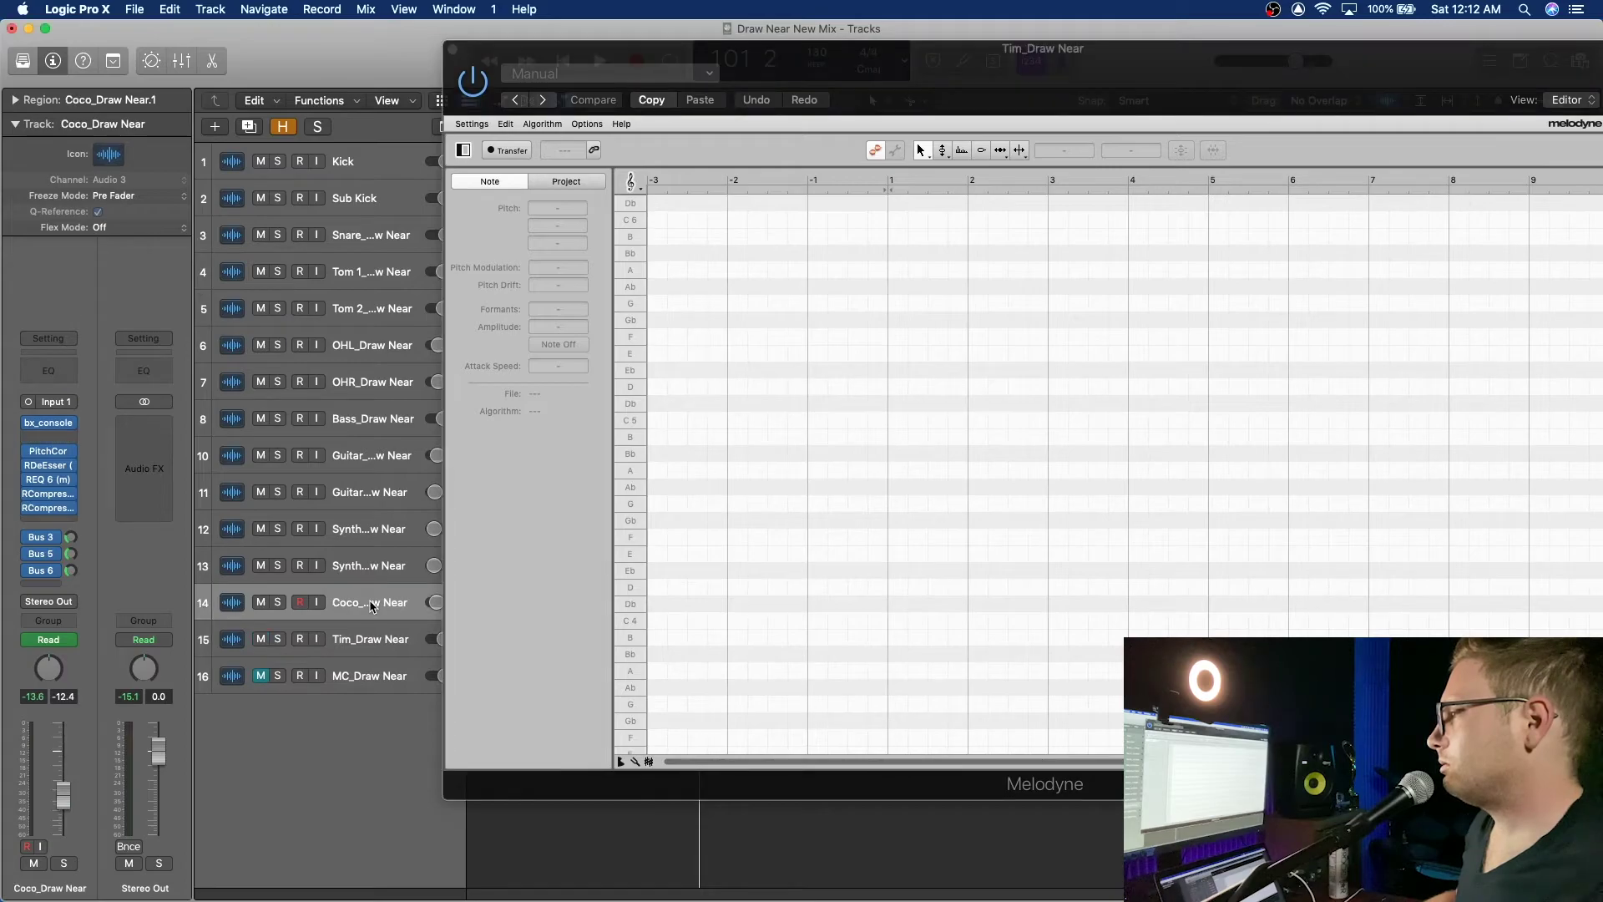
{"action": "left_click", "coordinate": [48, 435]}
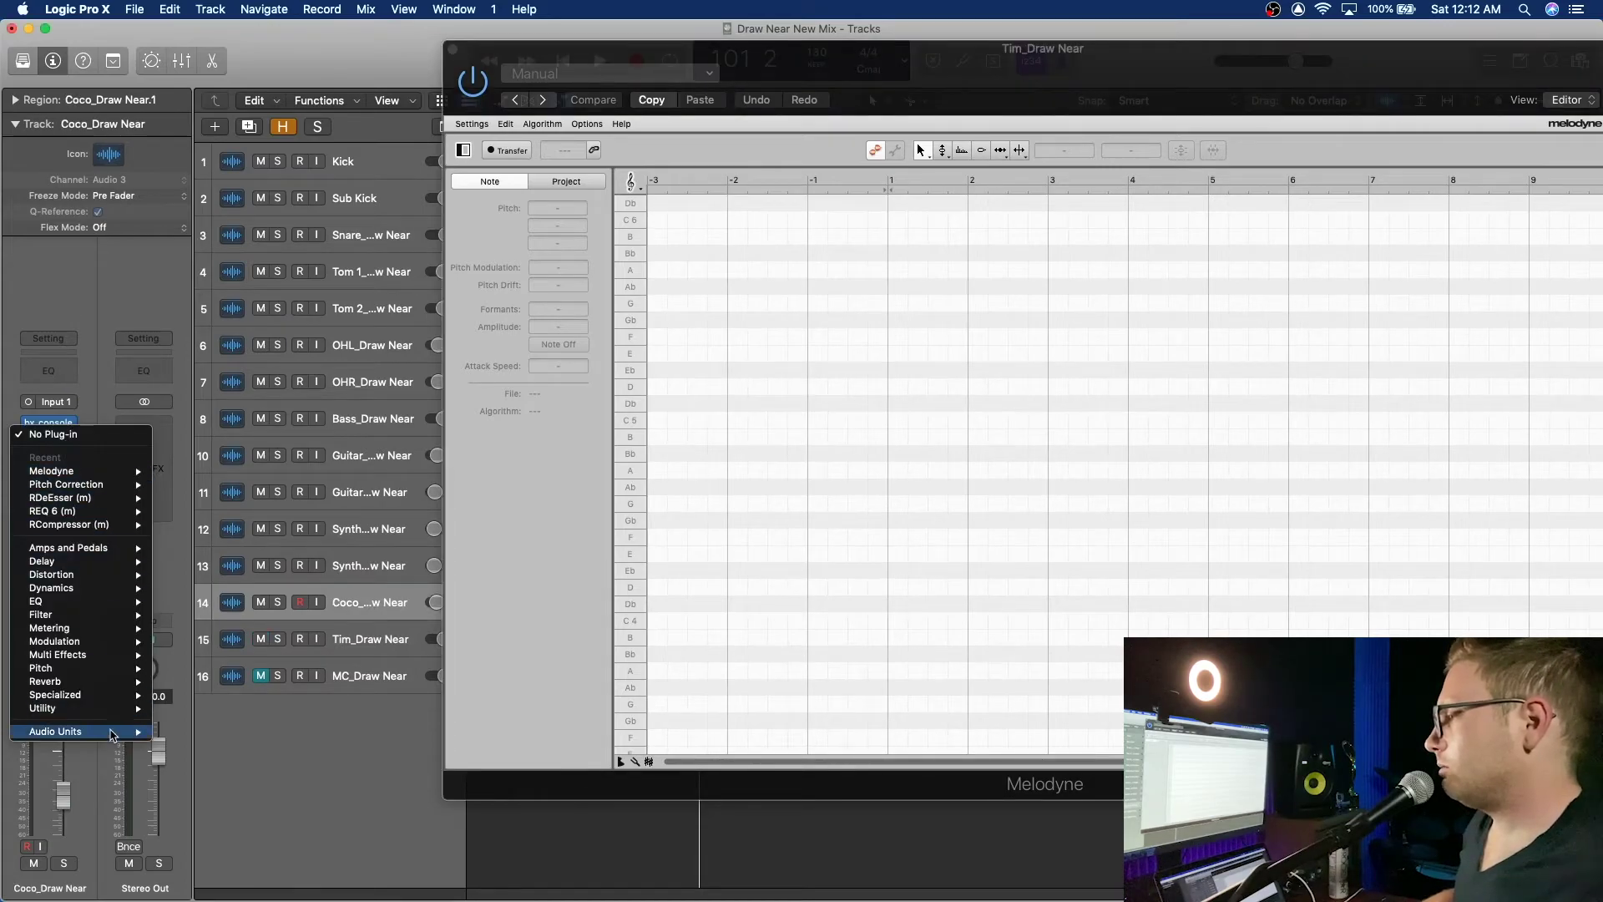
{"action": "mouse_move", "coordinate": [105, 471]}
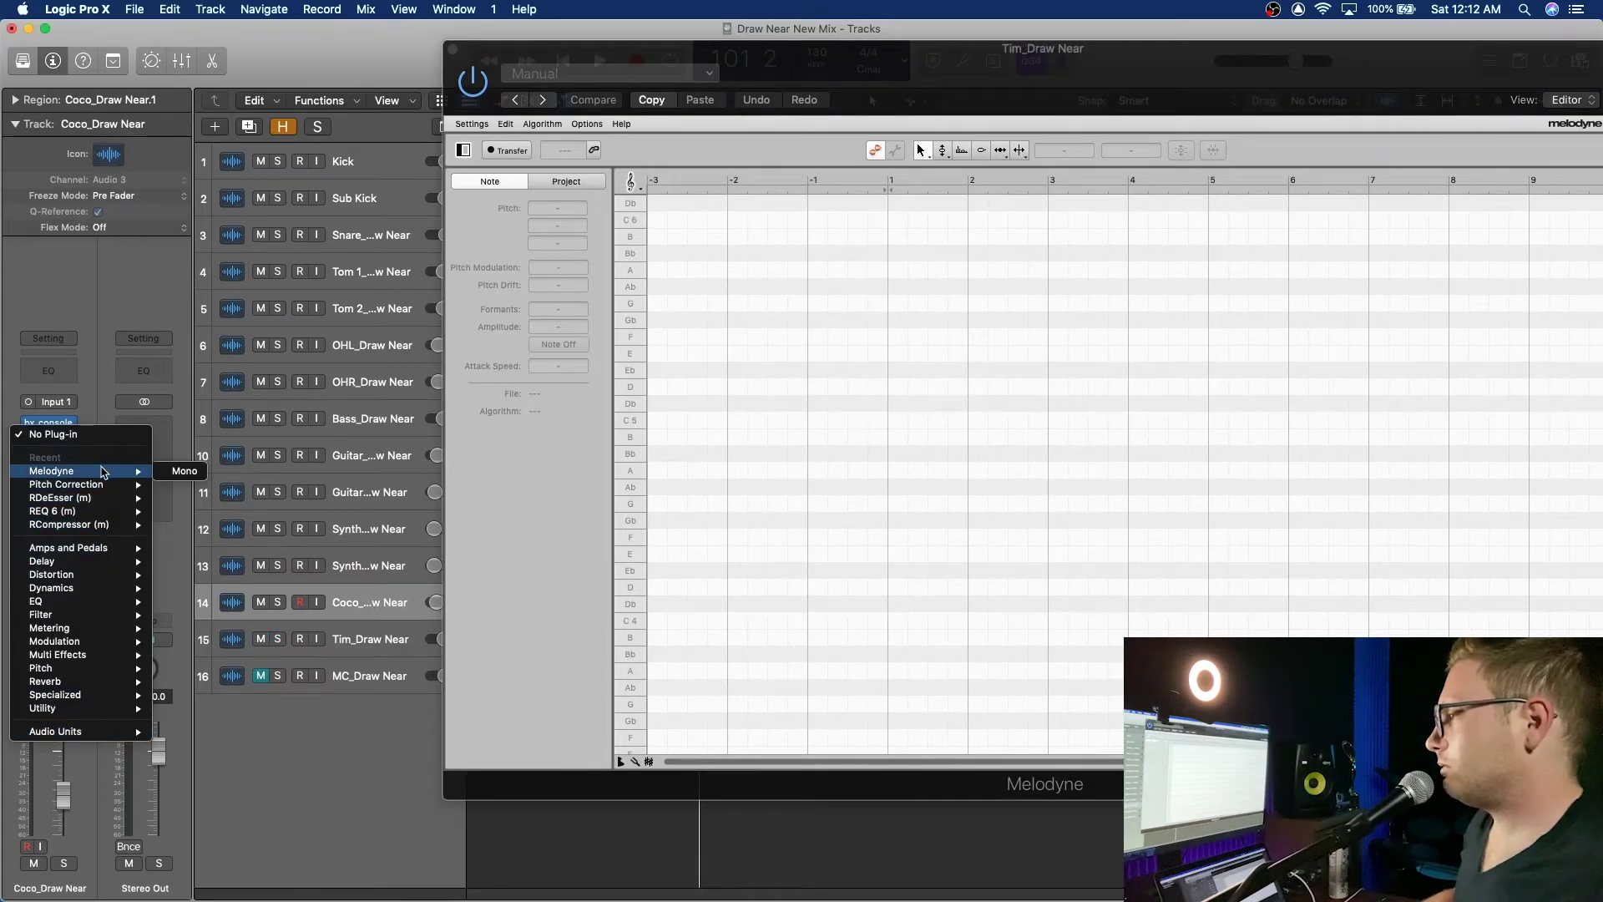
{"action": "left_click", "coordinate": [185, 472]}
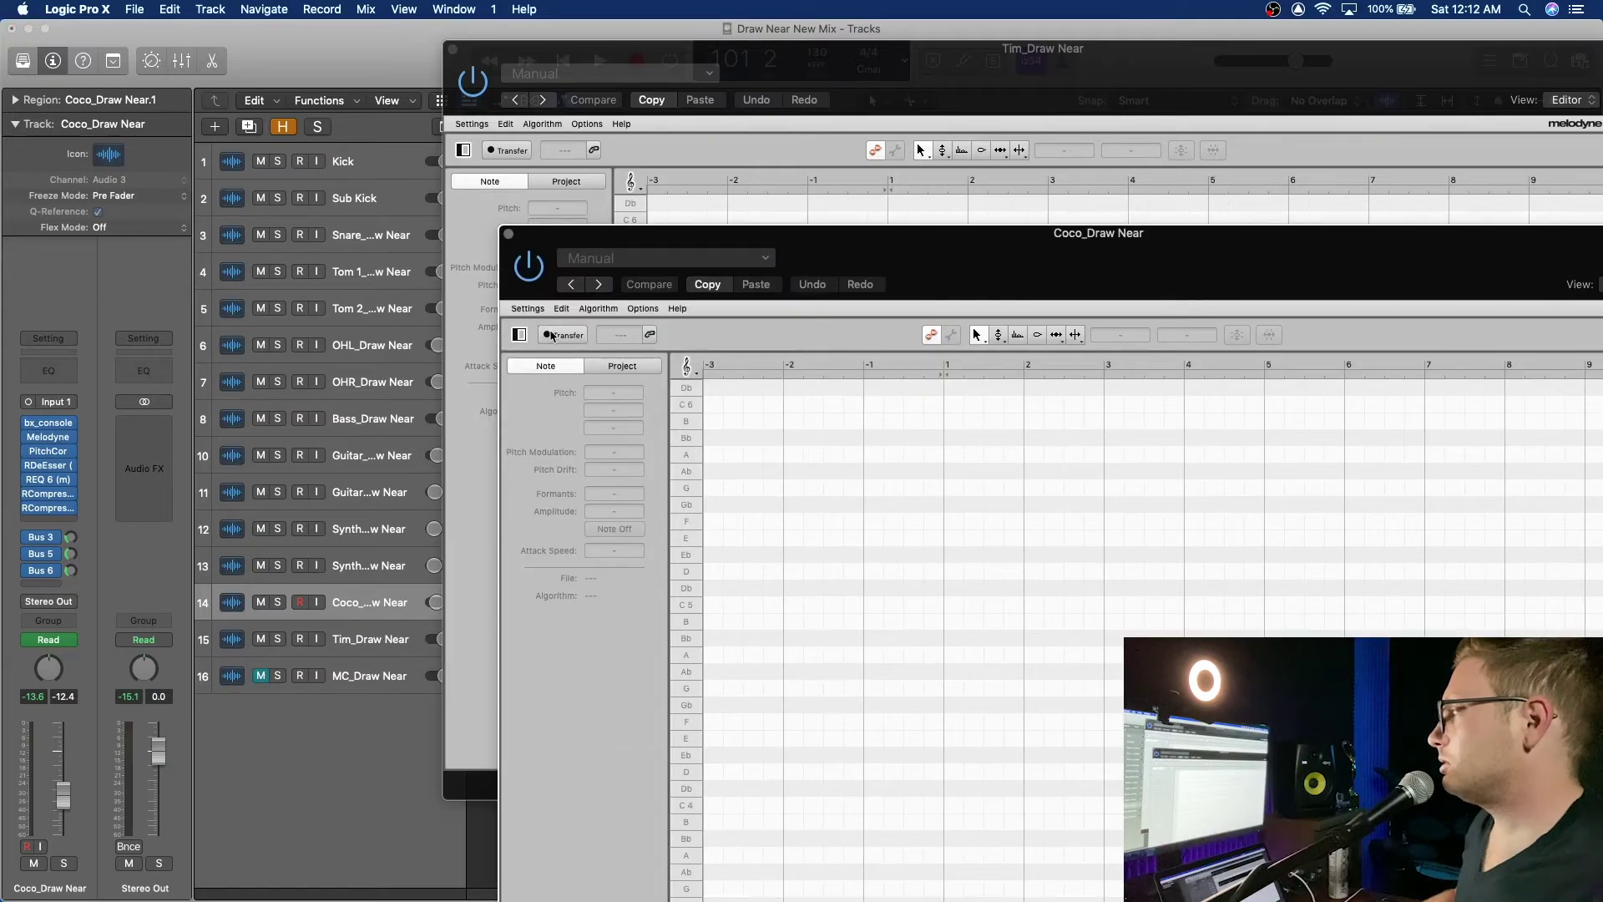
Step: Arm Melodyne's Transfer for tracks 14 and 15 and start playback from bar 1 to capture the vocals
{"action": "left_click", "coordinate": [507, 156]}
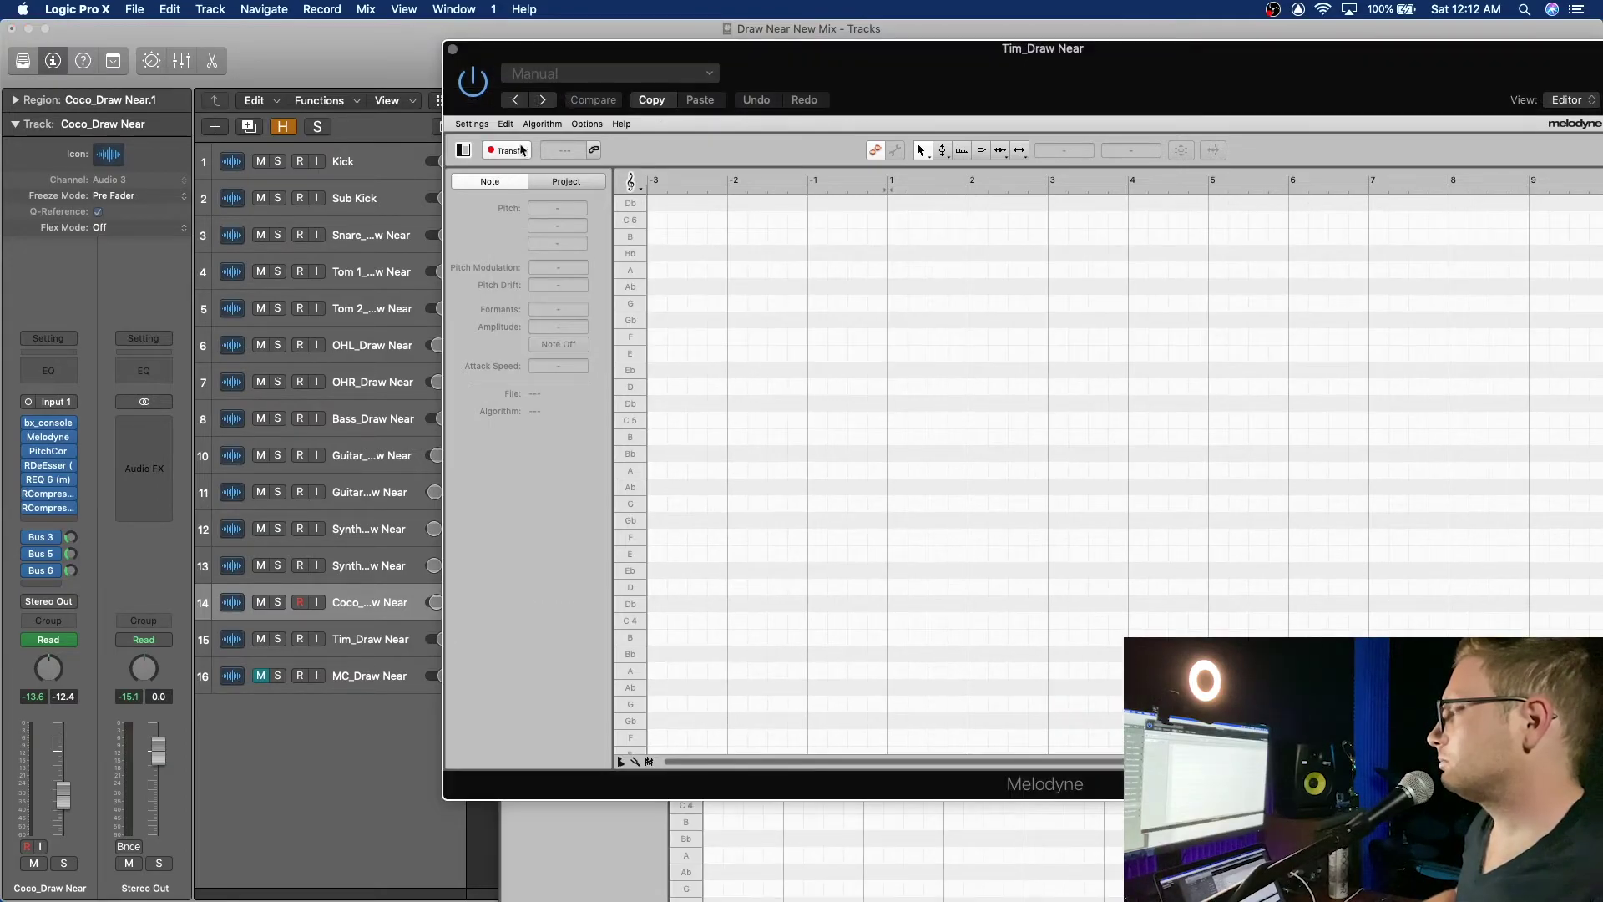
{"action": "left_click_drag", "start_coordinate": [852, 60], "coordinate": [569, 166]}
{"action": "left_click", "coordinate": [487, 130]}
{"action": "left_click", "coordinate": [466, 130]}
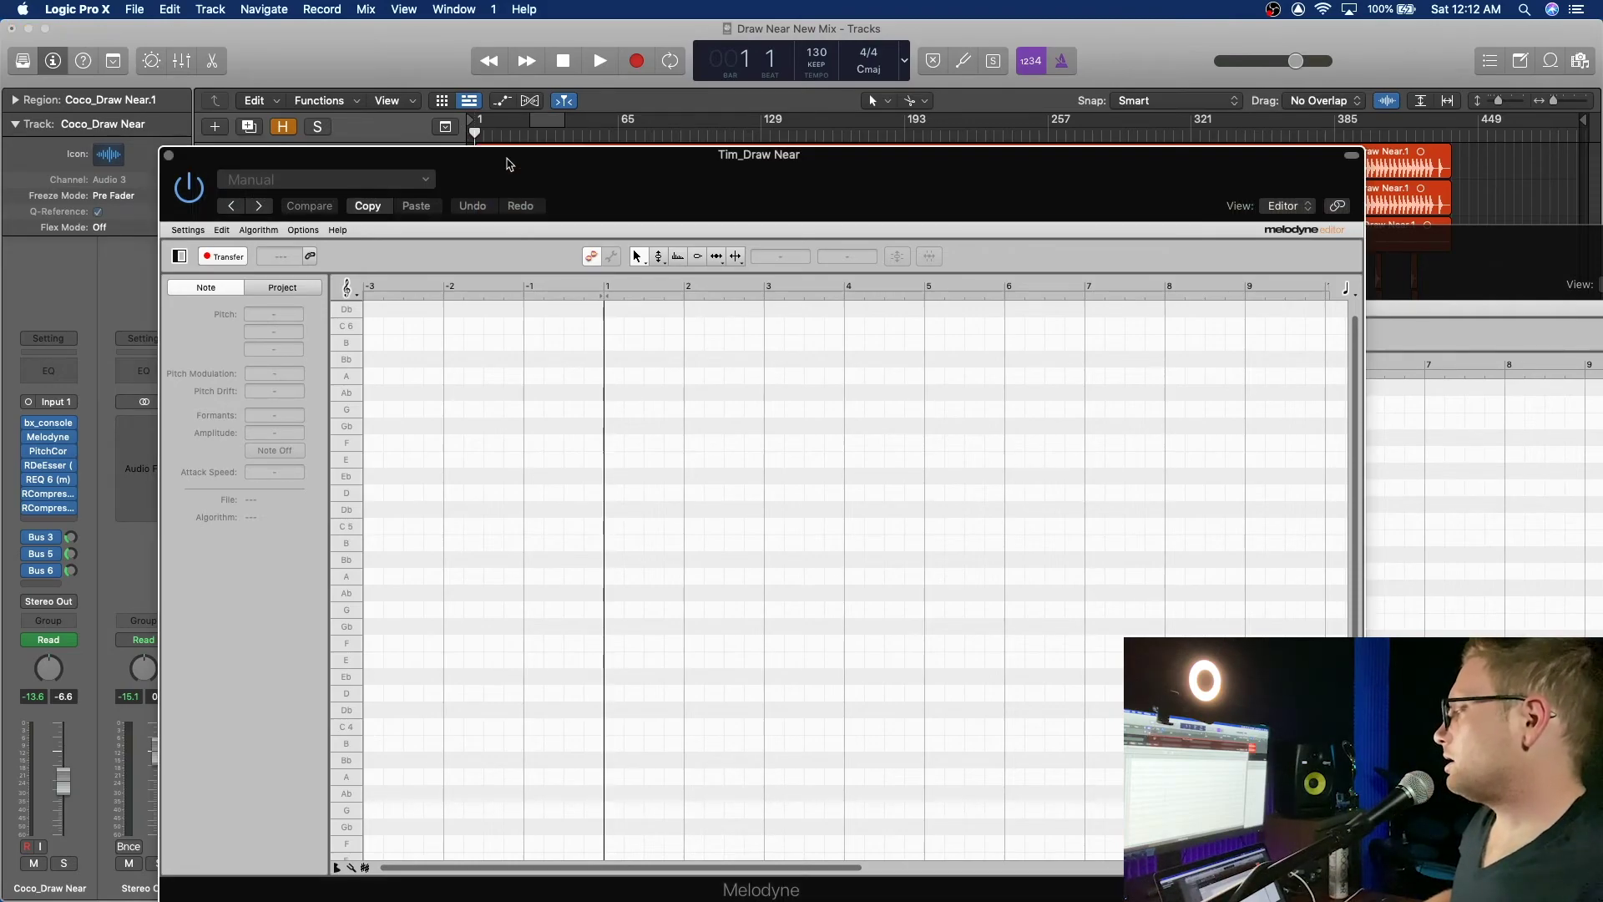
{"action": "left_click_drag", "start_coordinate": [507, 159], "coordinate": [473, 141]}
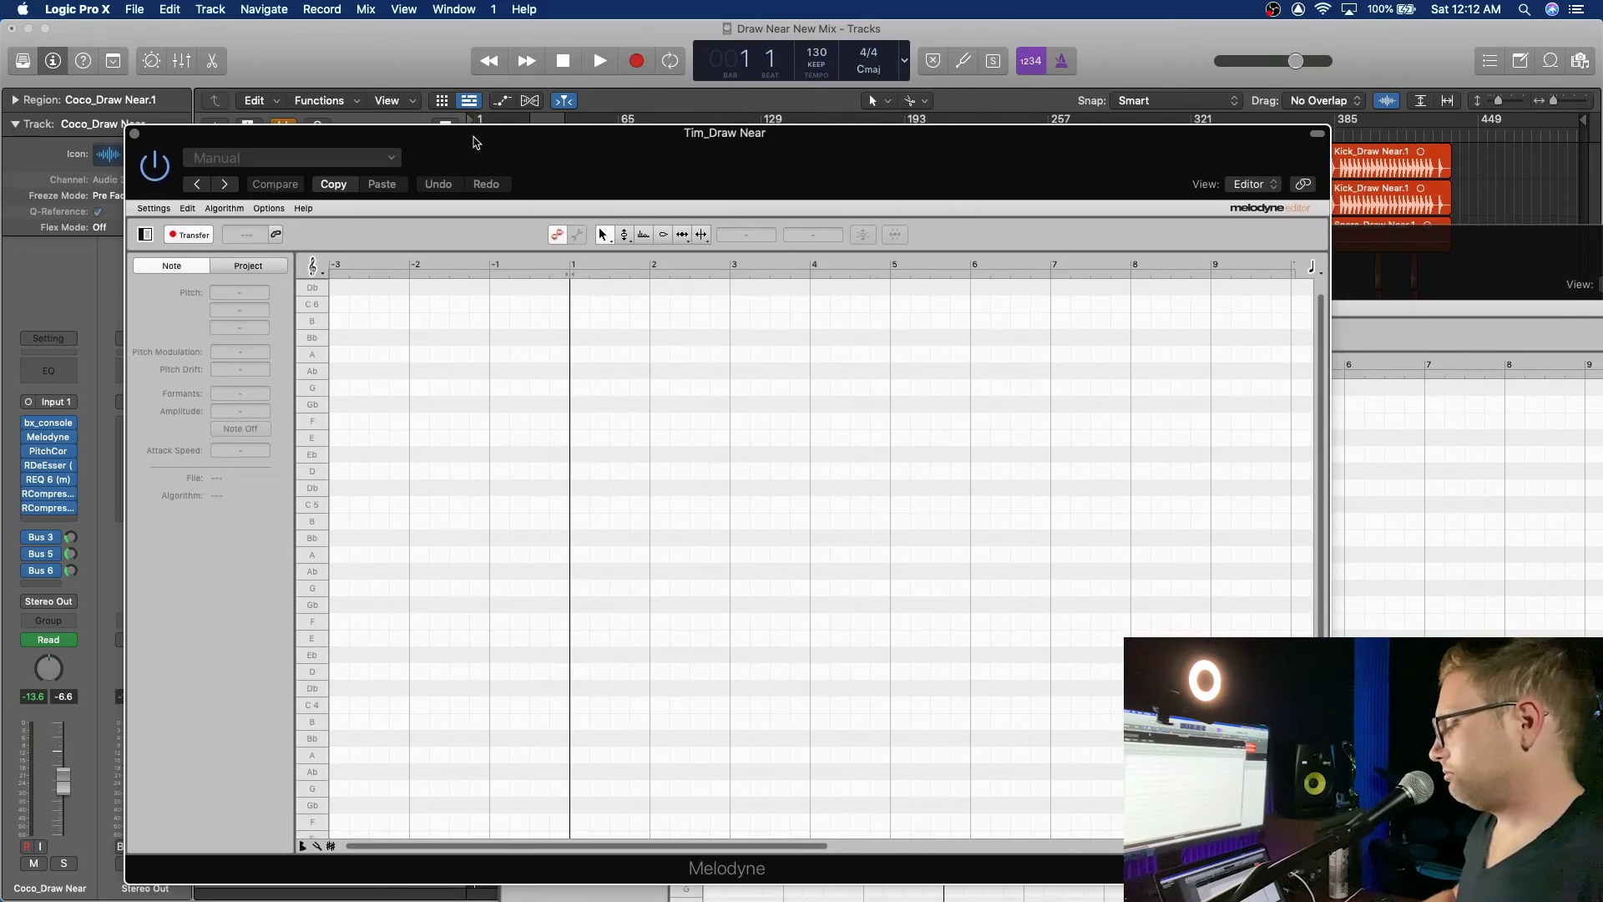
{"action": "key", "text": "space"}
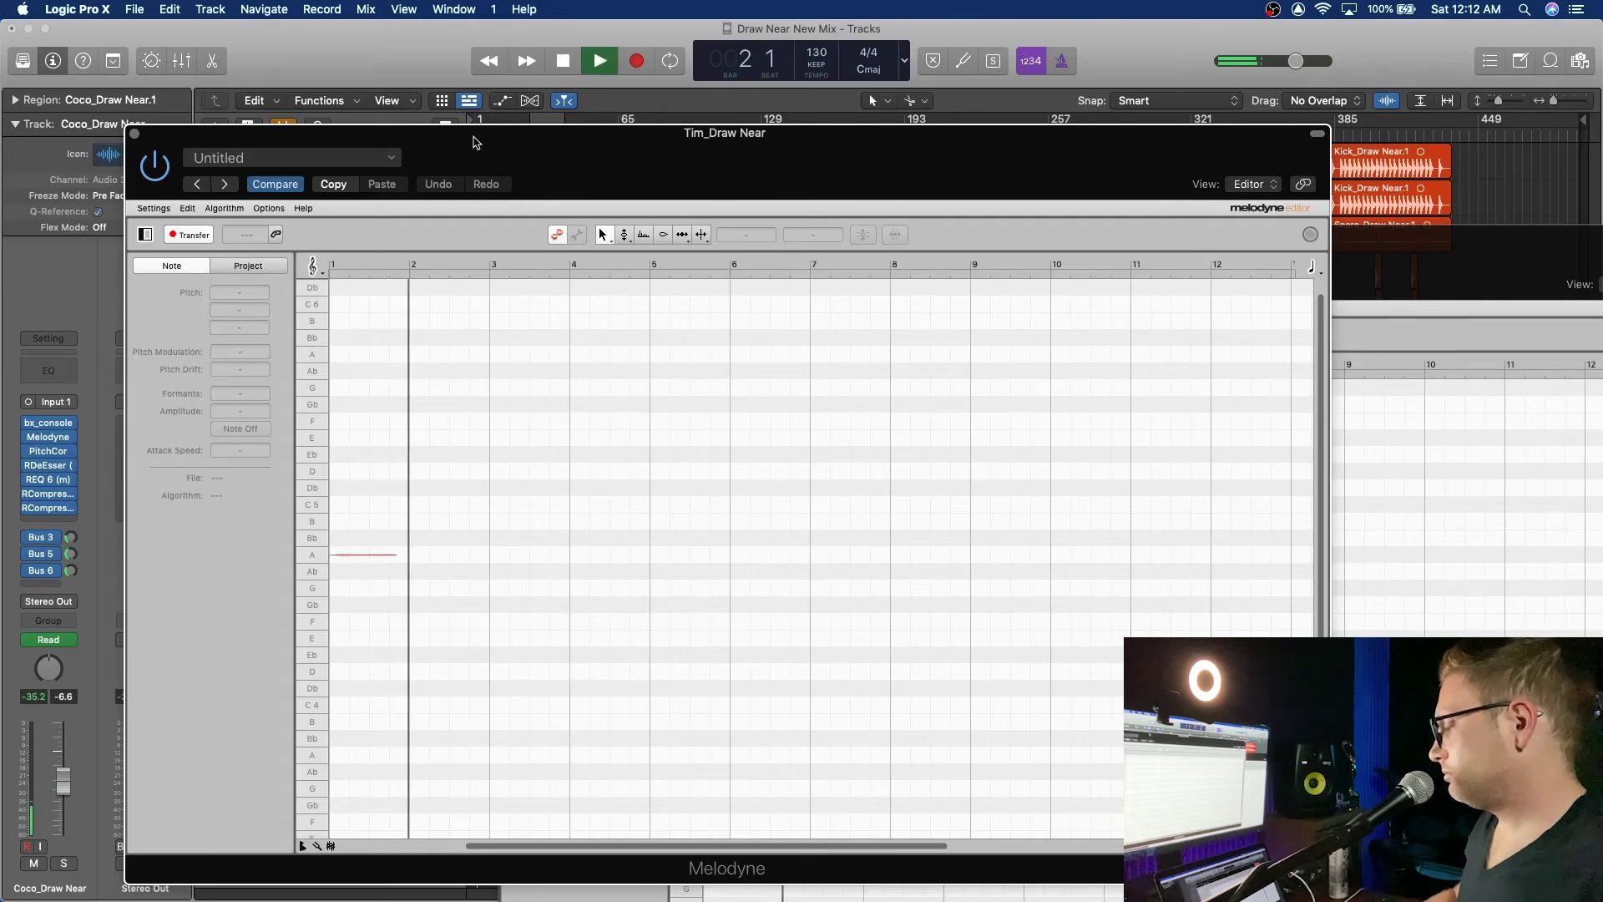
Step: Rearrange the two Melodyne windows during the transfer, keeping track 15's editor in front
{"action": "left_click_drag", "start_coordinate": [590, 150], "coordinate": [552, 117]}
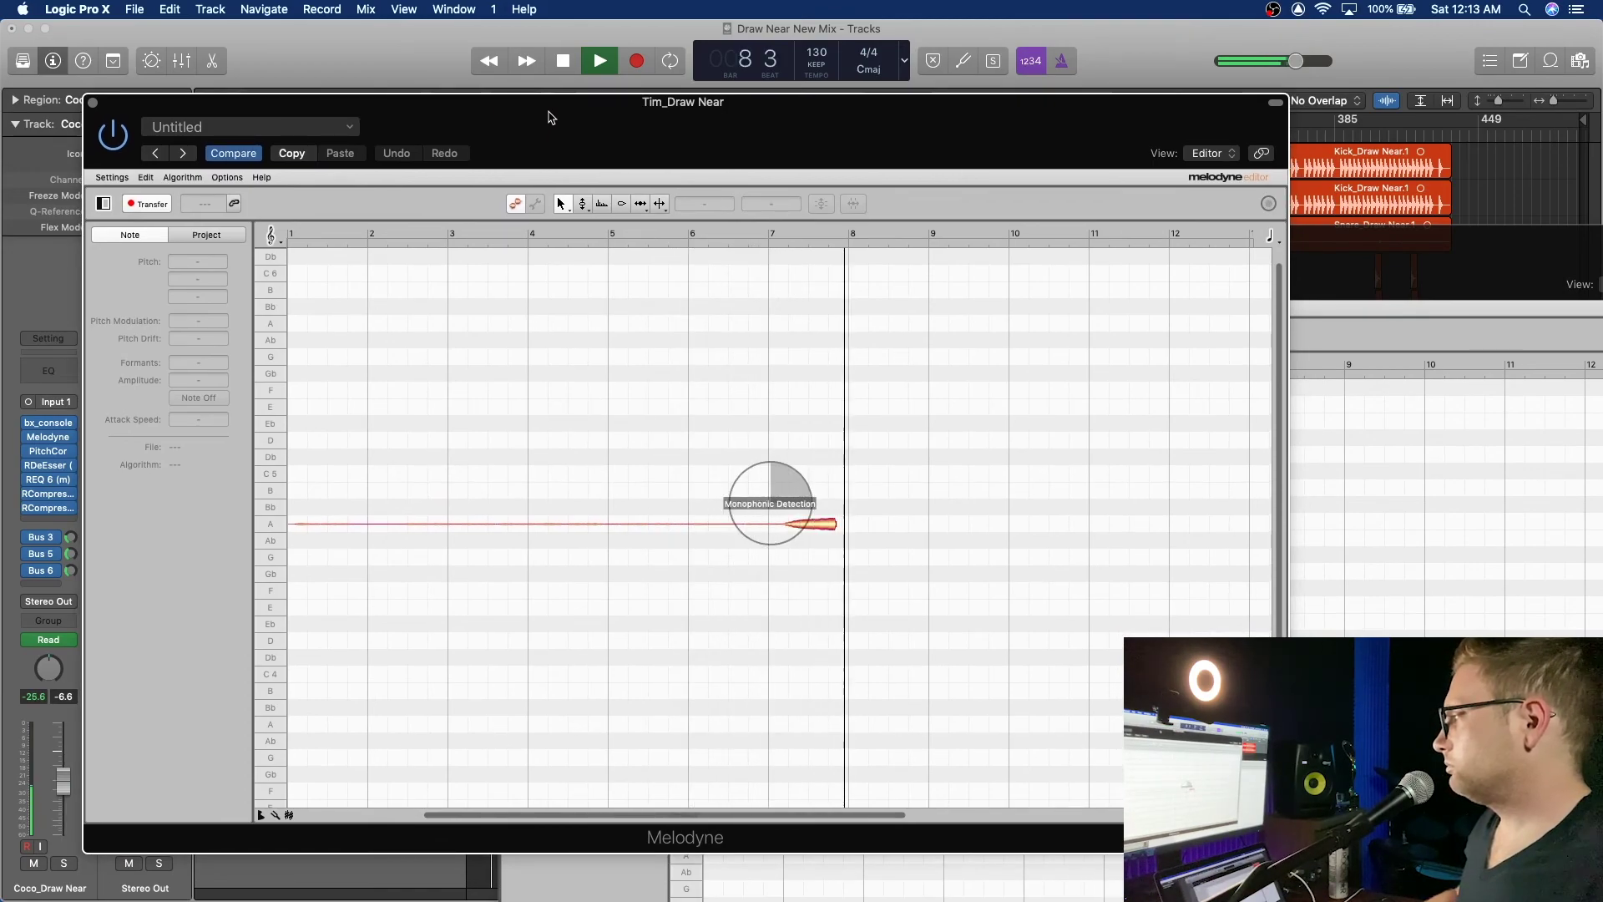
{"action": "left_click", "coordinate": [1440, 254]}
{"action": "left_click_drag", "start_coordinate": [1440, 254], "coordinate": [1314, 188]}
{"action": "left_click", "coordinate": [1098, 122]}
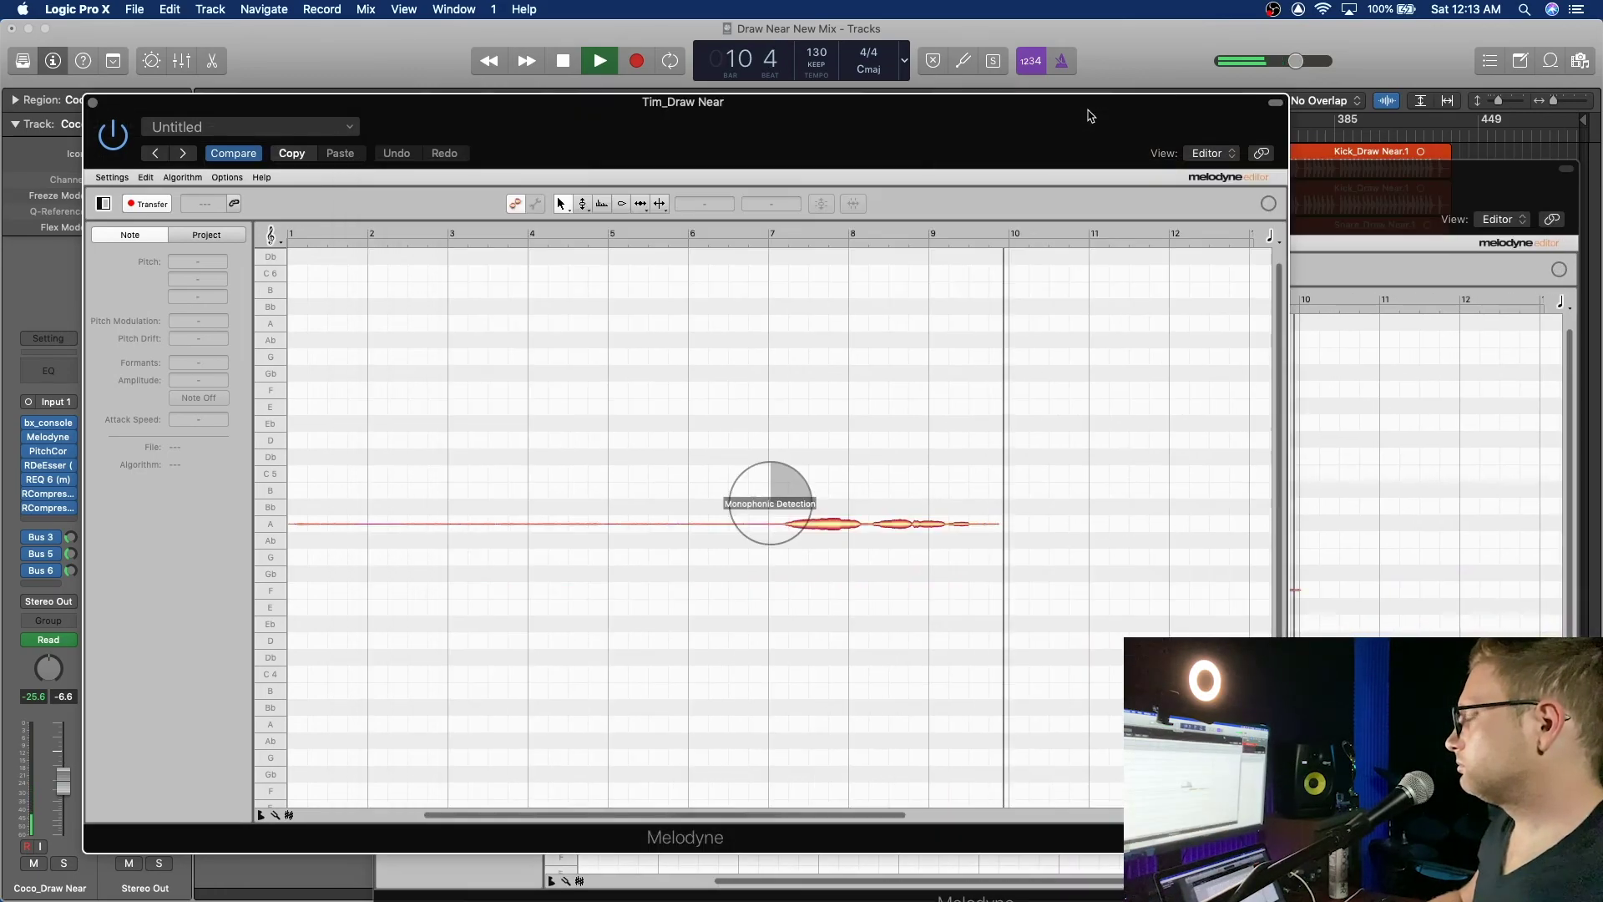